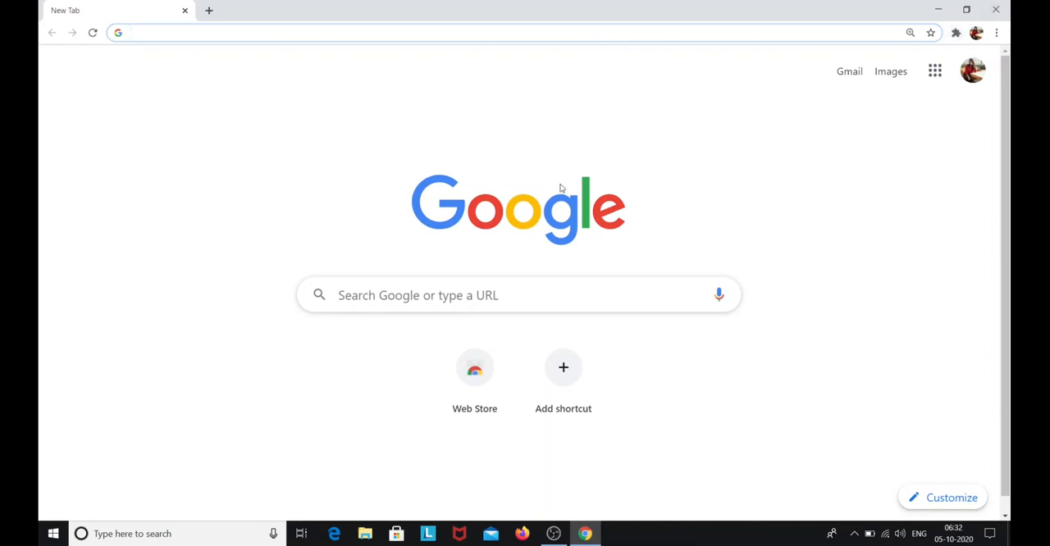
Search the web for IntelliJ IDEA, open its JetBrains product page and review the built-in tools and supported frameworks
type("int")
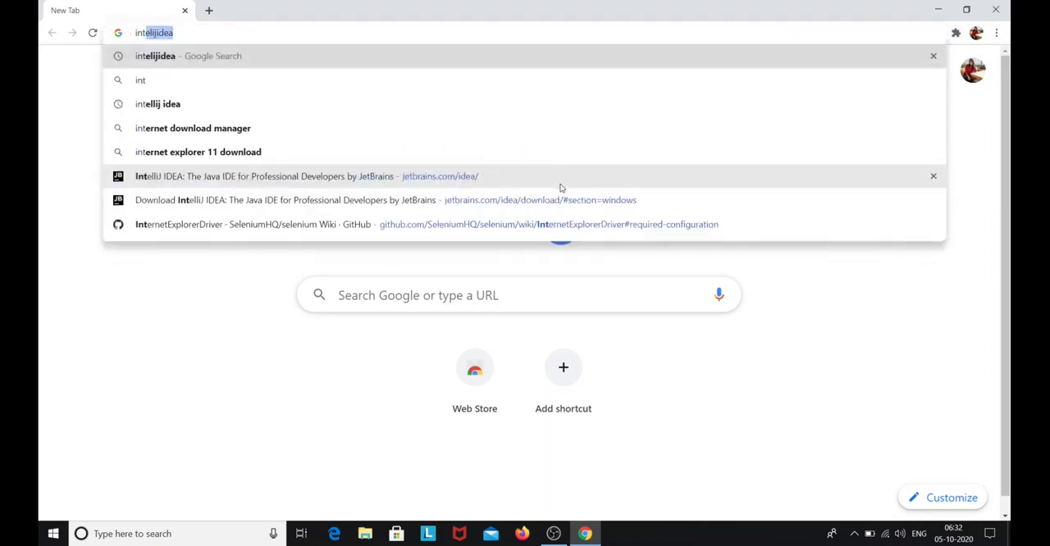
key("Return")
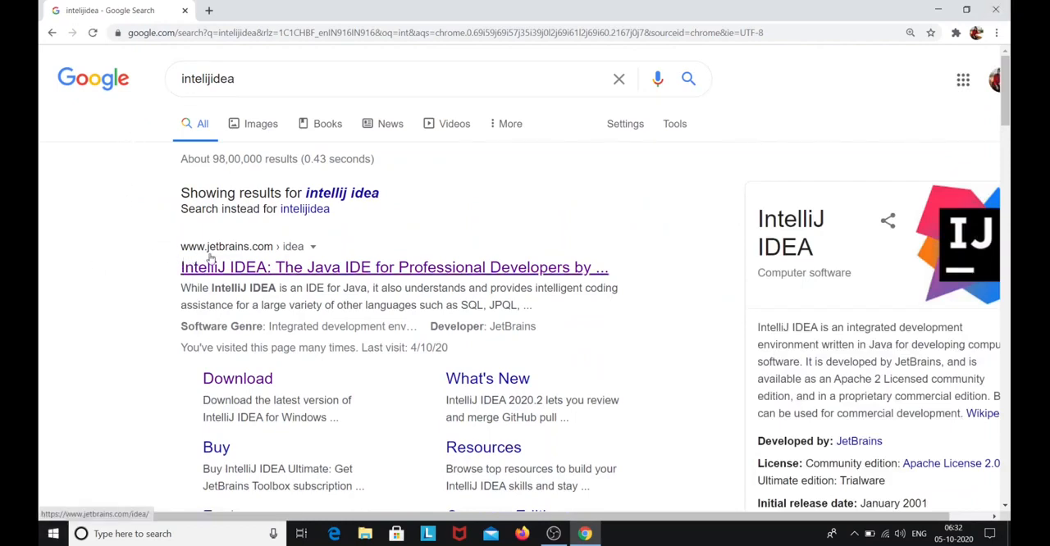
left_click(271, 254)
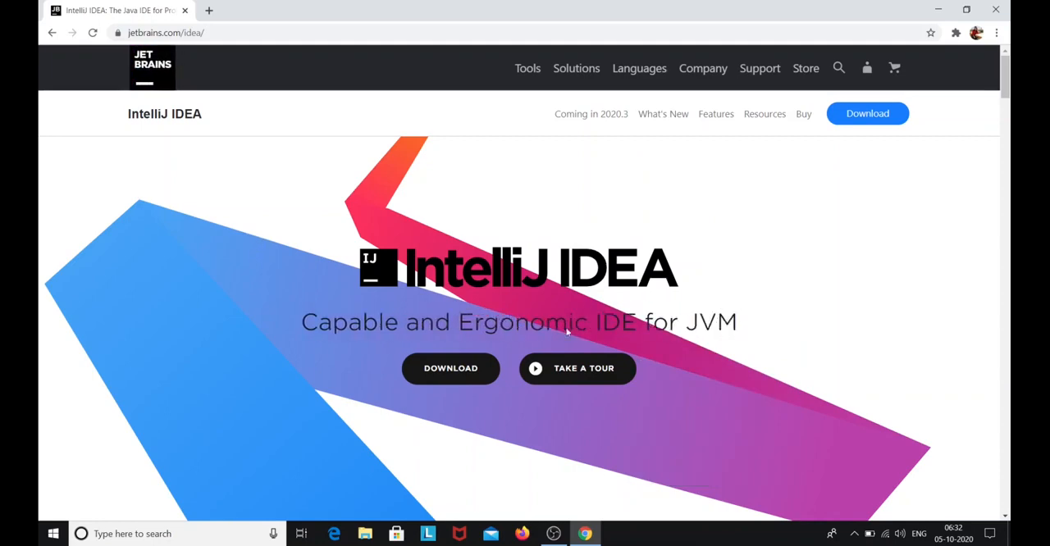
scroll(611, 340, "down", 10)
scroll(608, 343, "down", 15)
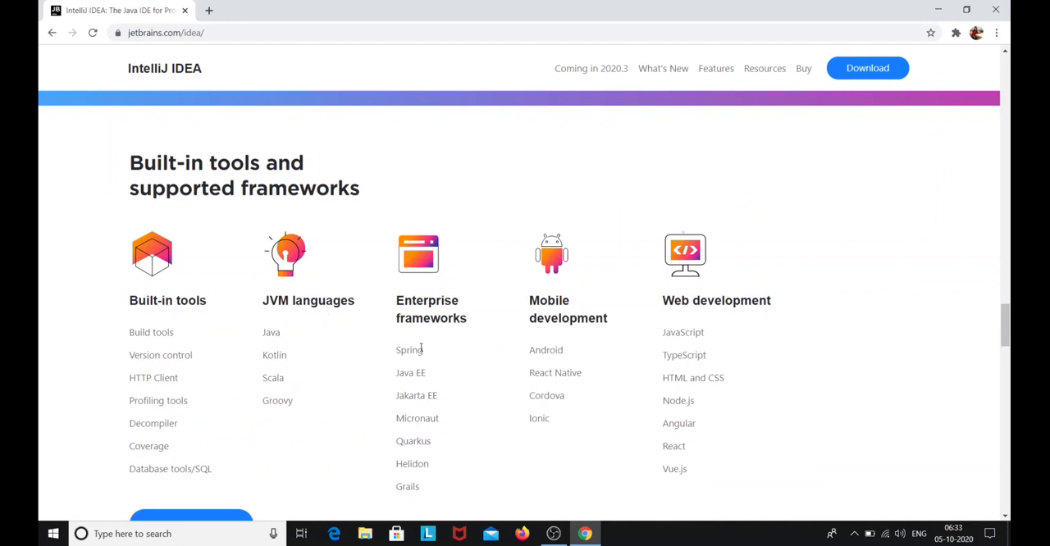
scroll(439, 324, "down", 2)
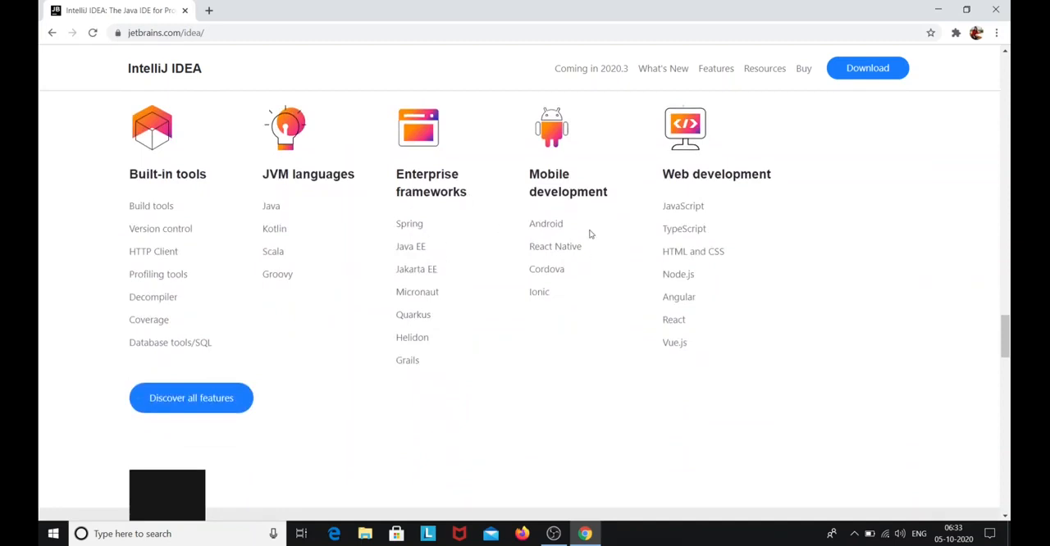
scroll(577, 223, "up", 1)
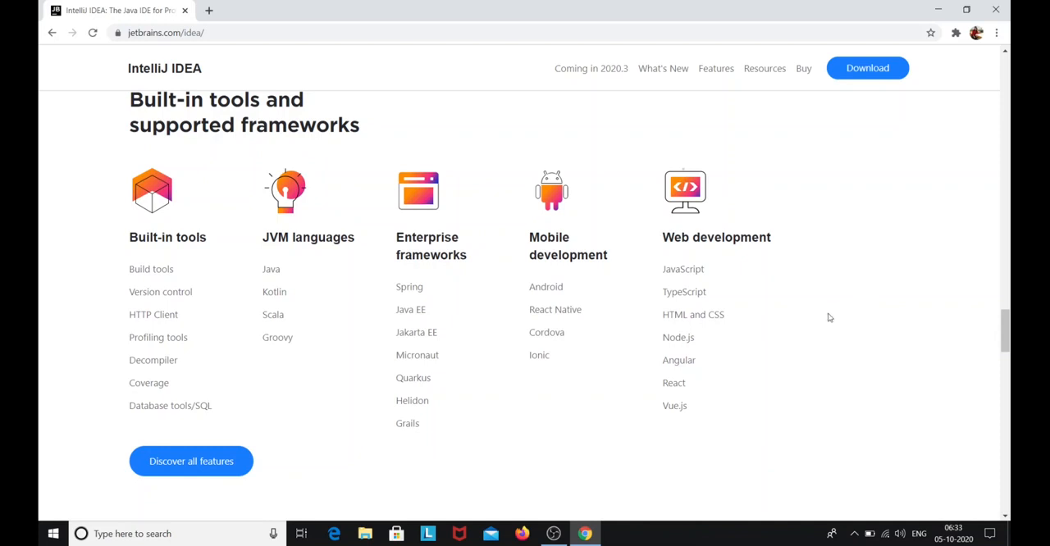
Search the web for "jdk download" in a new browser tab
left_click(209, 9)
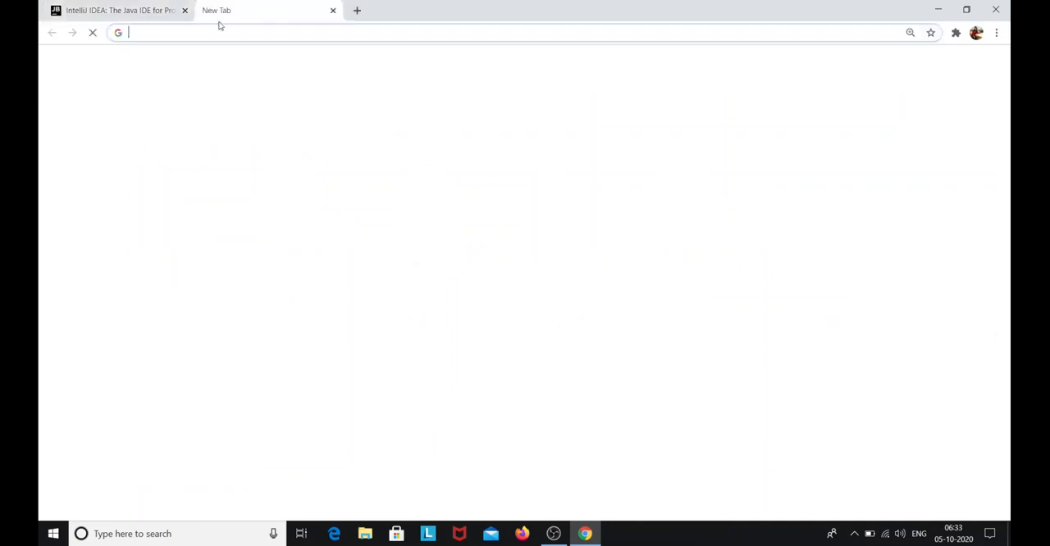
left_click(349, 34)
type("jdk")
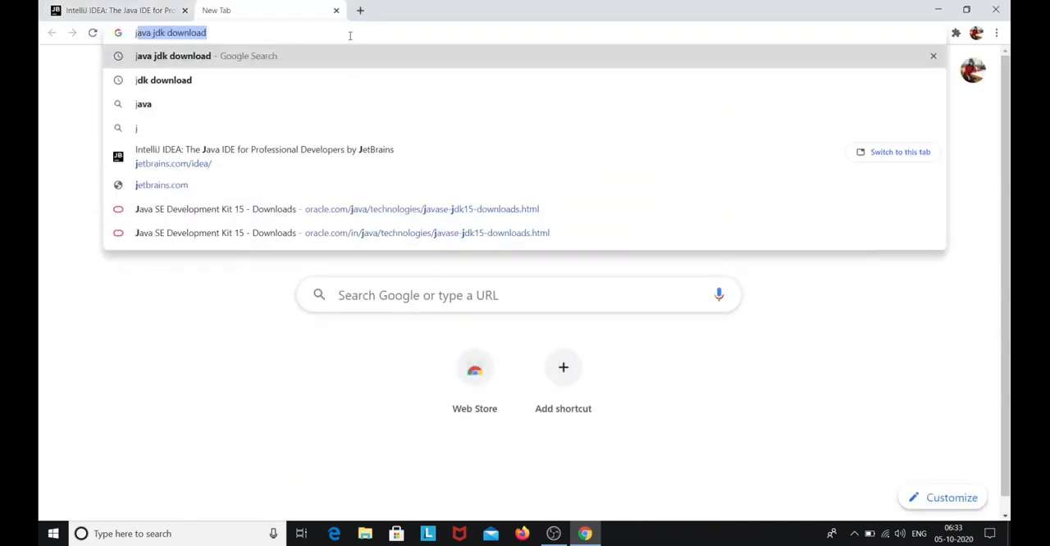
key("Return")
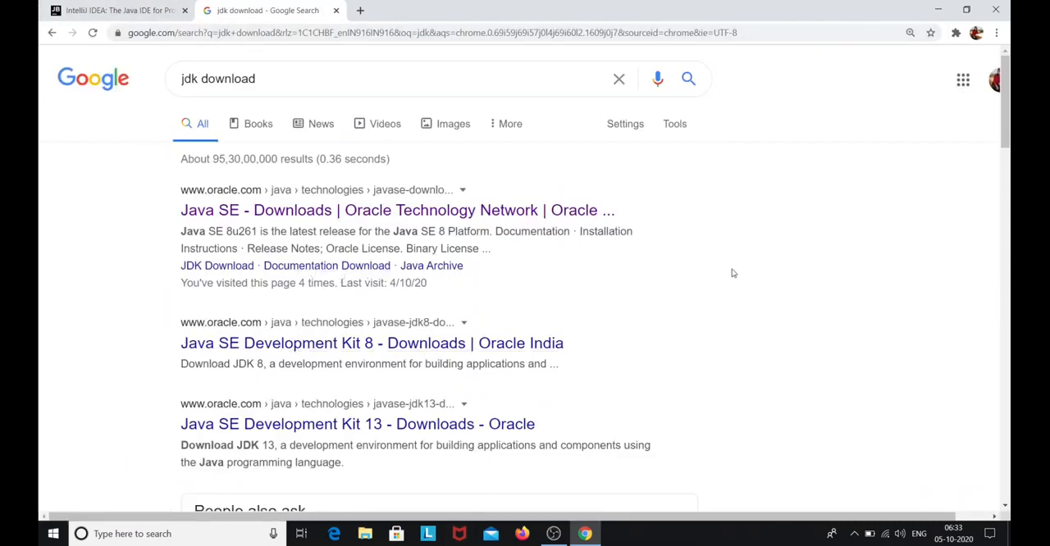
Open Command Prompt and query the Java version to check whether Java is already installed
left_click(103, 538)
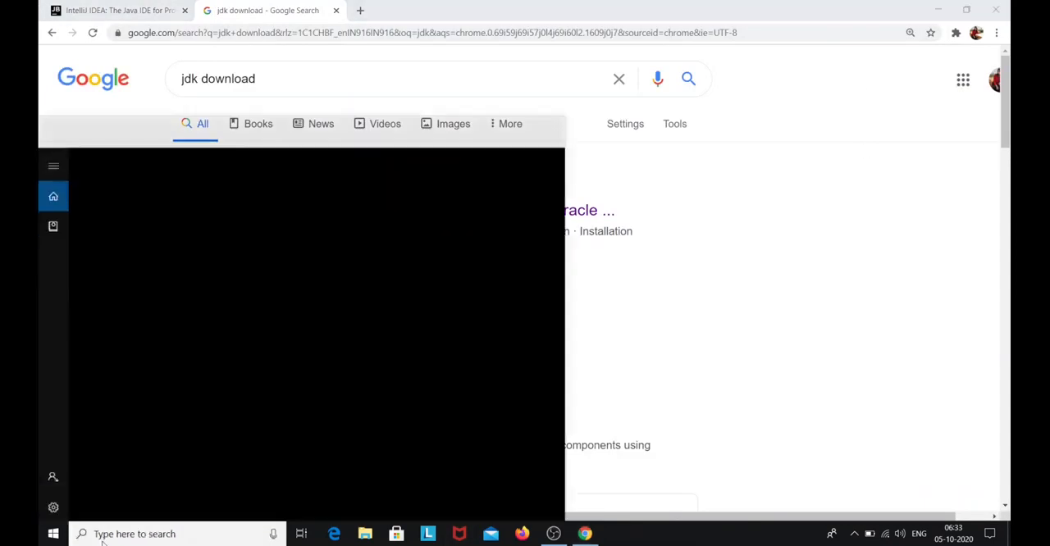
type("cmd")
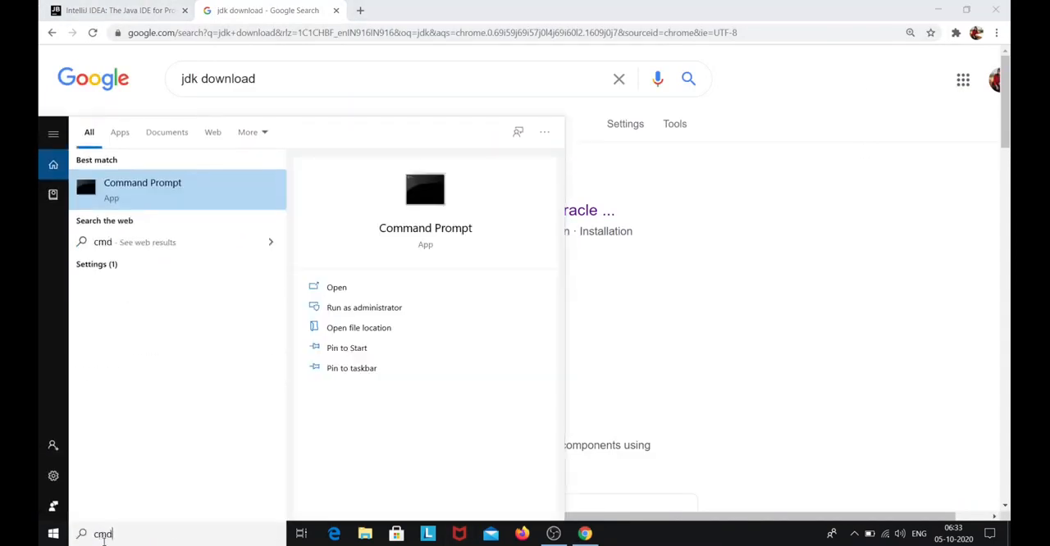
key("Return")
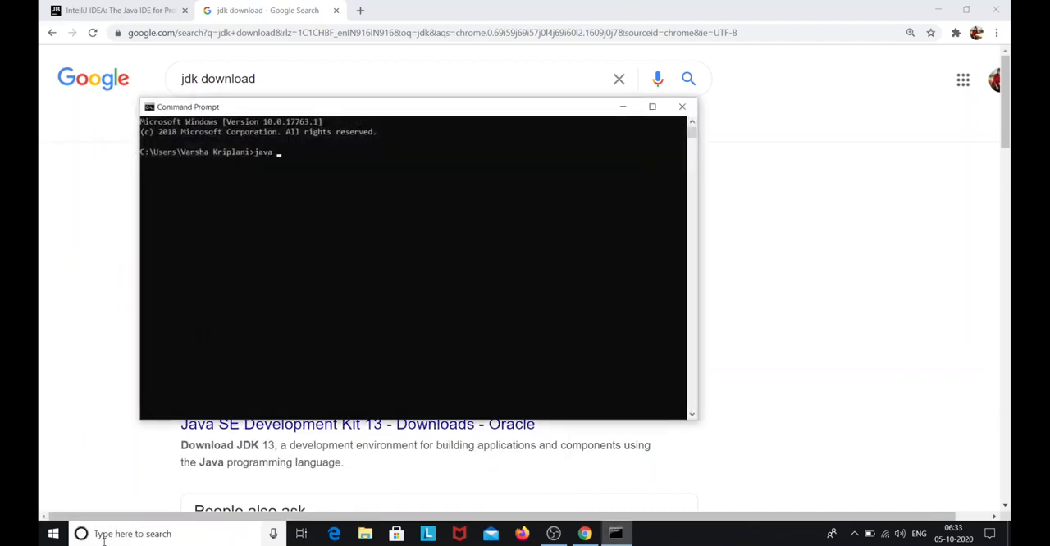
type("java -version")
key("Return")
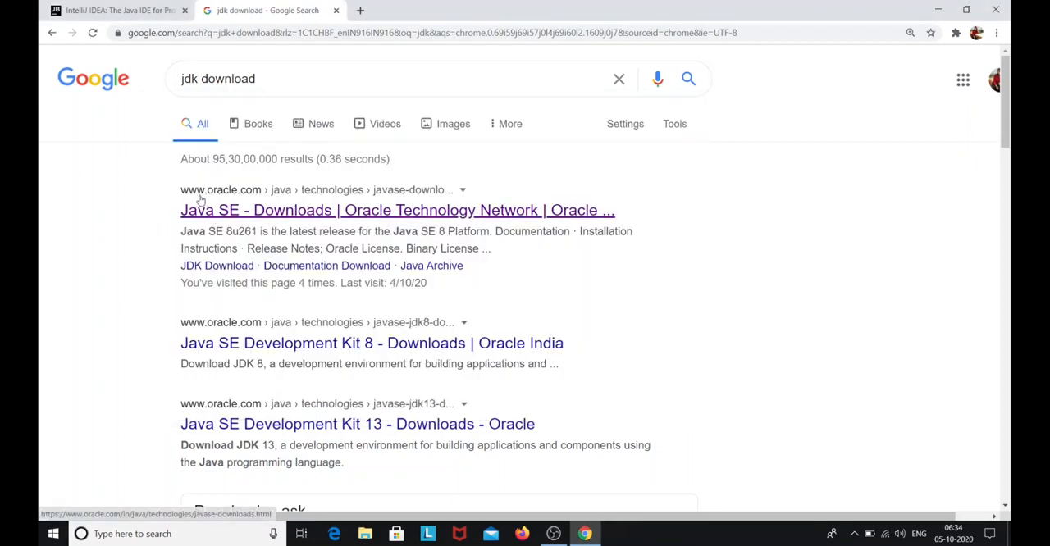
Open Oracle's Java SE Downloads page from the search results and go to the JDK download page for Java SE 15
left_click(294, 213)
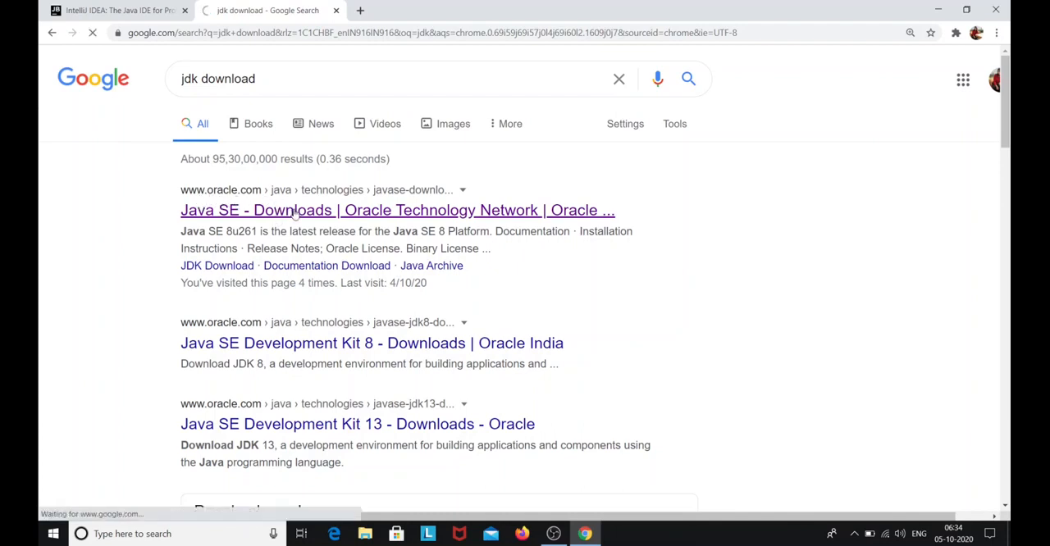
scroll(337, 289, "down", 1)
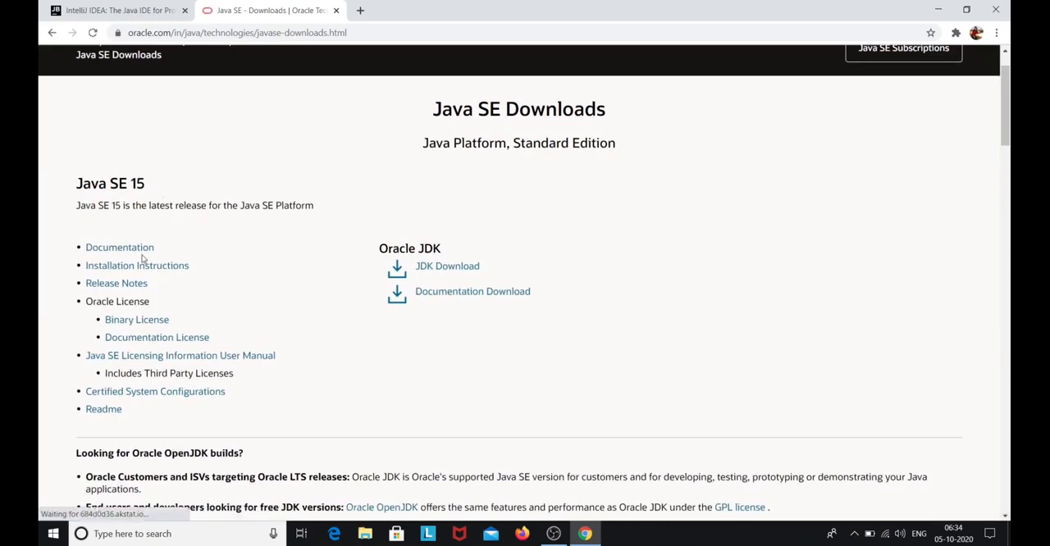
scroll(227, 244, "down", 3)
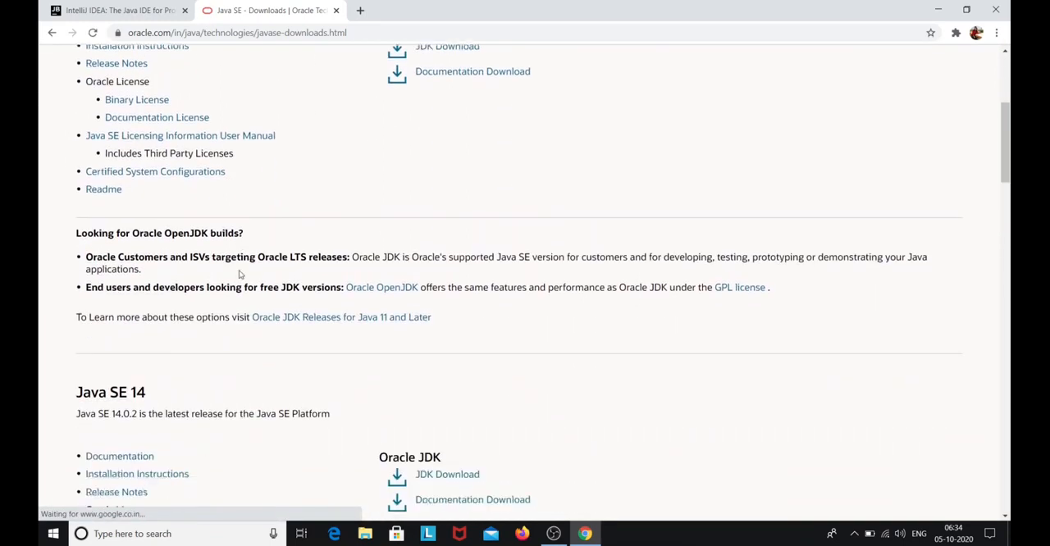
scroll(213, 283, "down", 1)
scroll(168, 299, "down", 2)
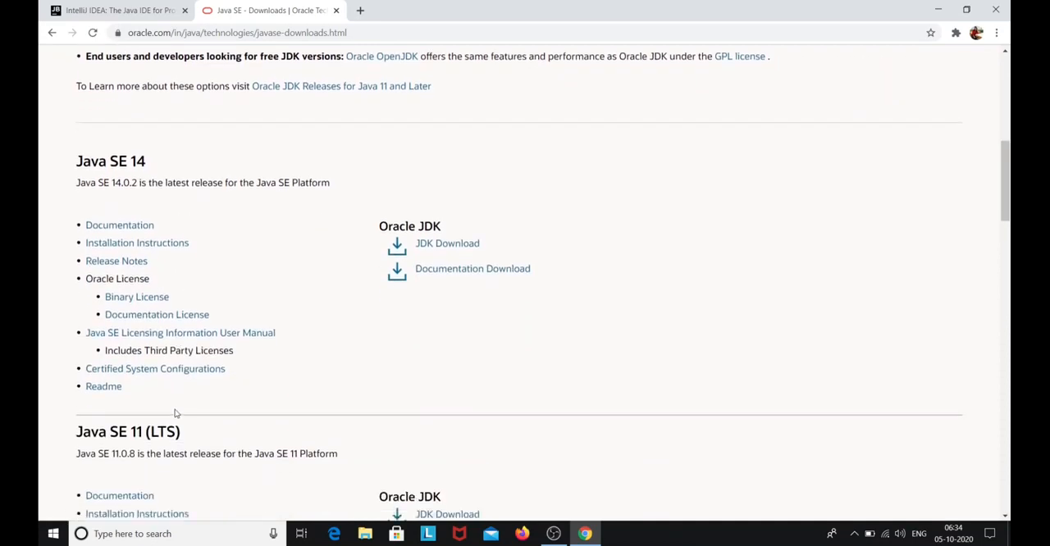
scroll(174, 412, "down", 2)
scroll(264, 375, "up", 4)
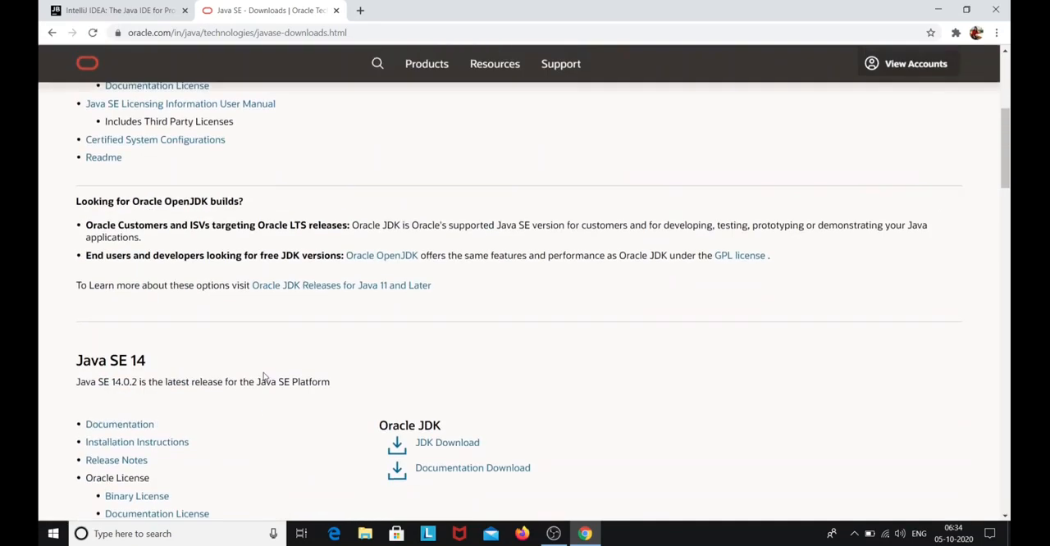
scroll(264, 375, "up", 4)
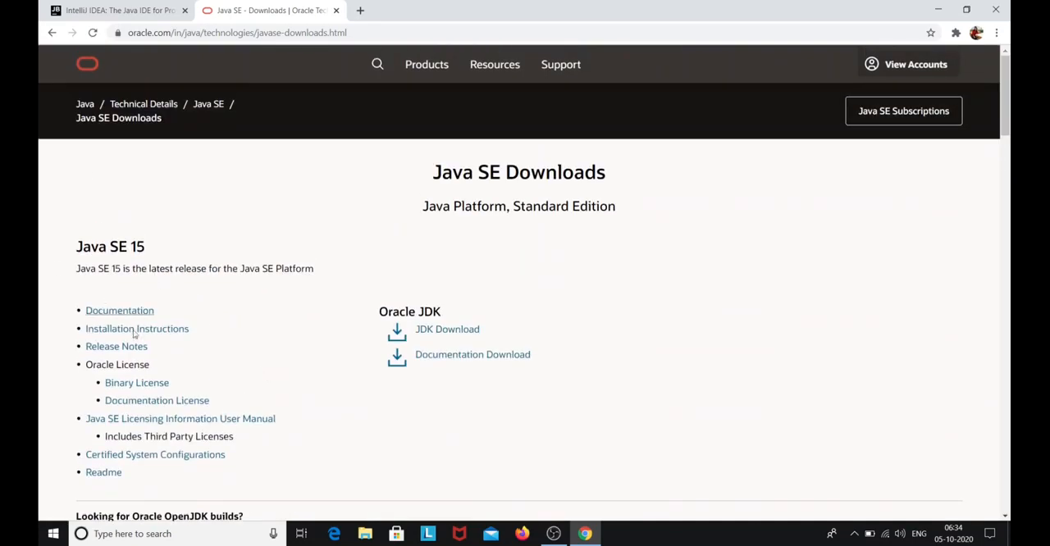
left_click(454, 331)
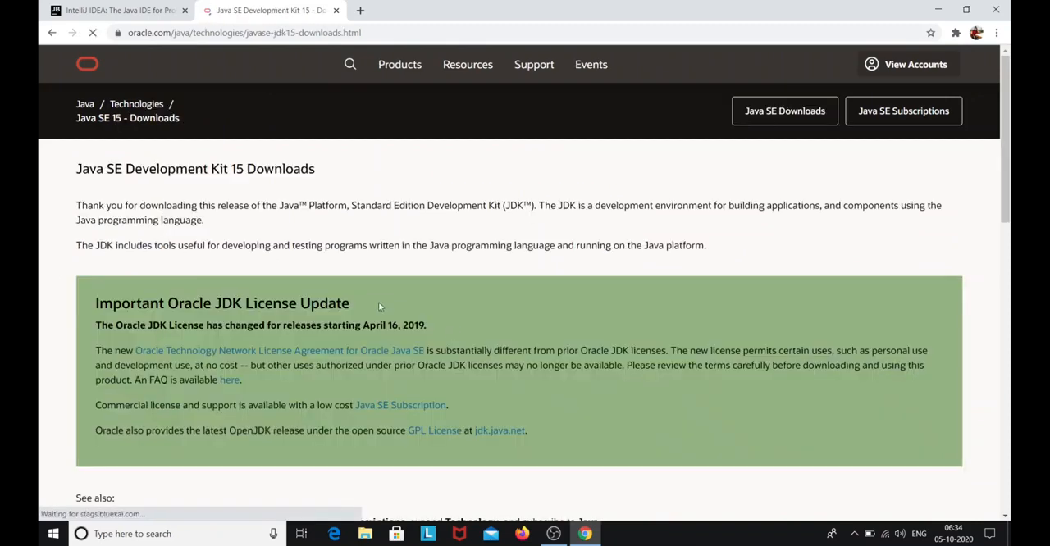
Download the Windows x64 installer jdk-15_windows-x64_bin.exe, accepting the Oracle Technology Network License Agreement
scroll(204, 285, "down", 8)
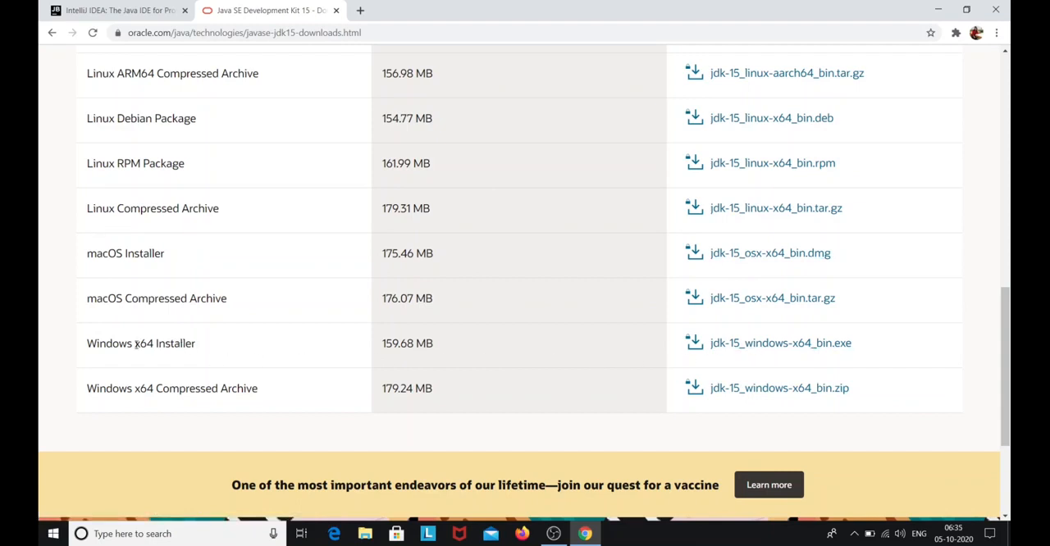
left_click(731, 345)
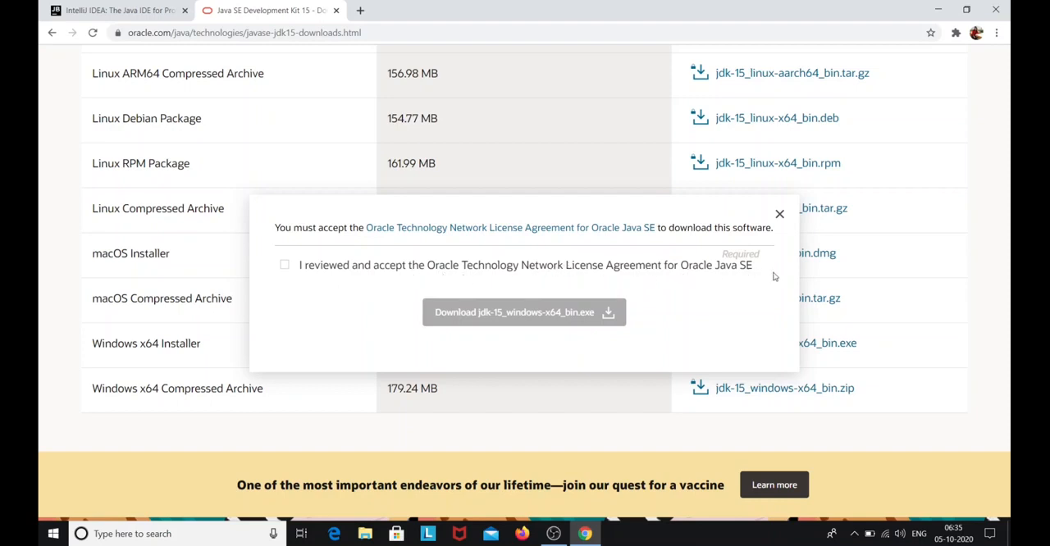
left_click(284, 265)
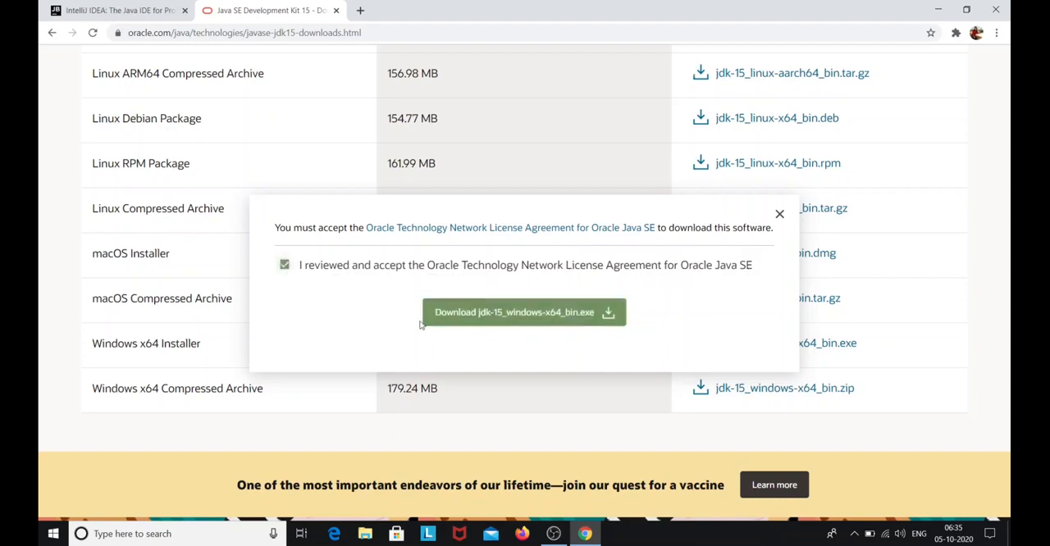
left_click(499, 321)
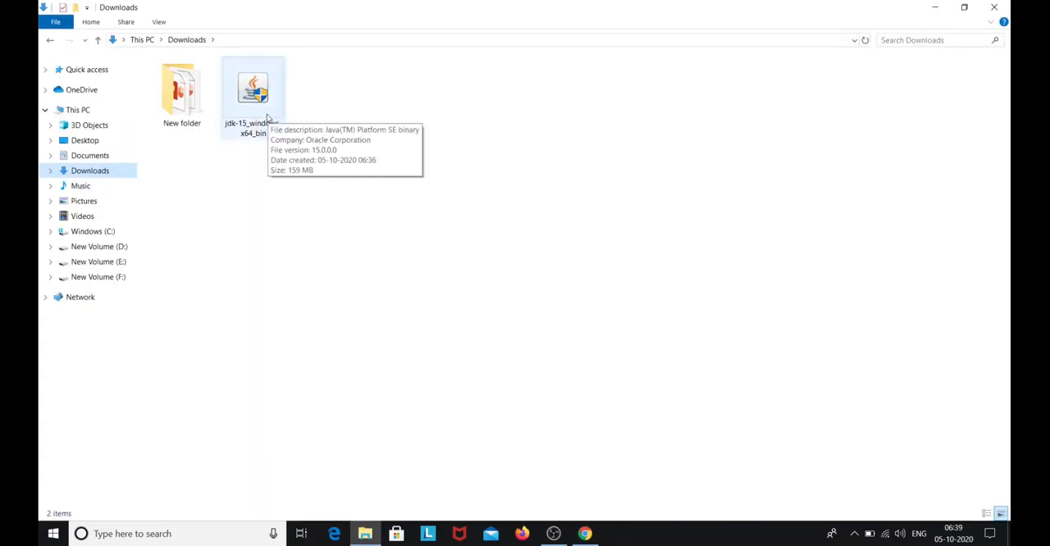
Run the jdk-15_windows-x64_bin installer from the Downloads folder and install JDK 15 to C:\Program Files\Java\jdk-15\
double_click(267, 117)
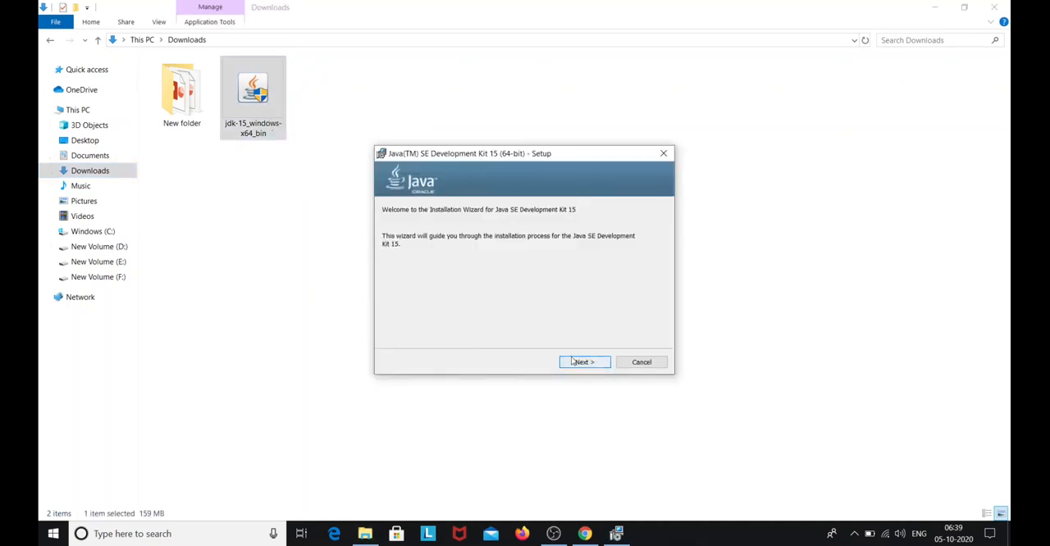
left_click(582, 362)
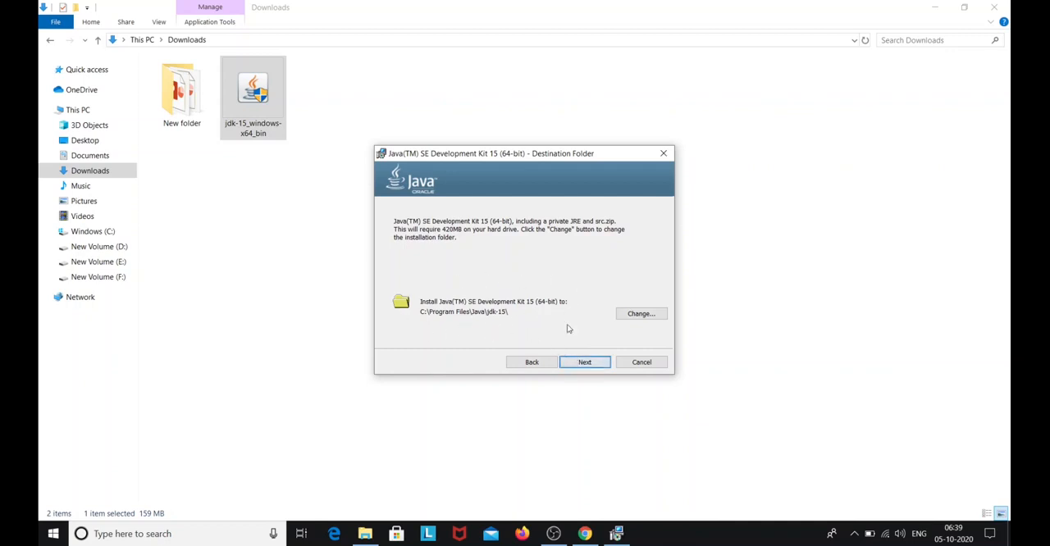
left_click(597, 365)
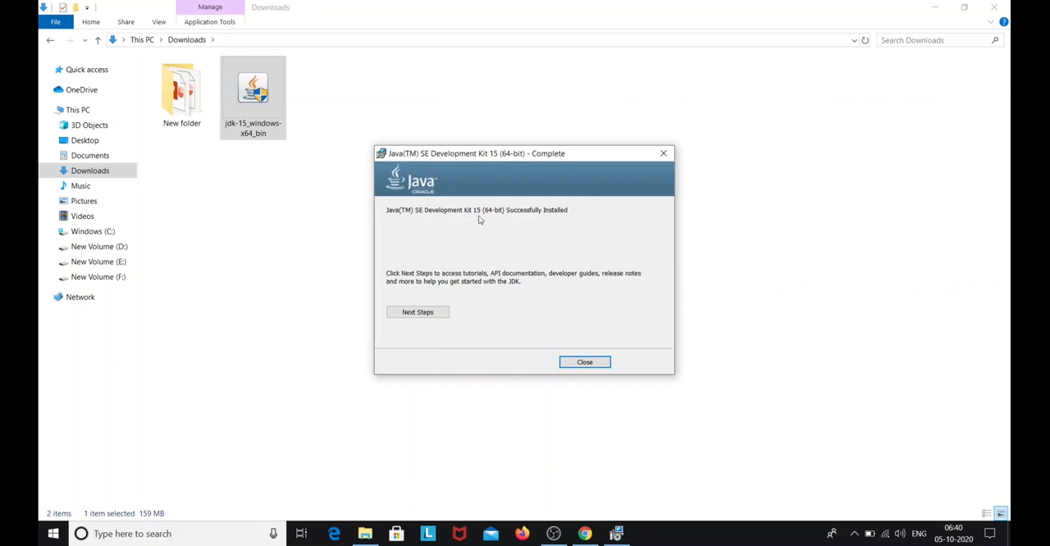
left_click(584, 363)
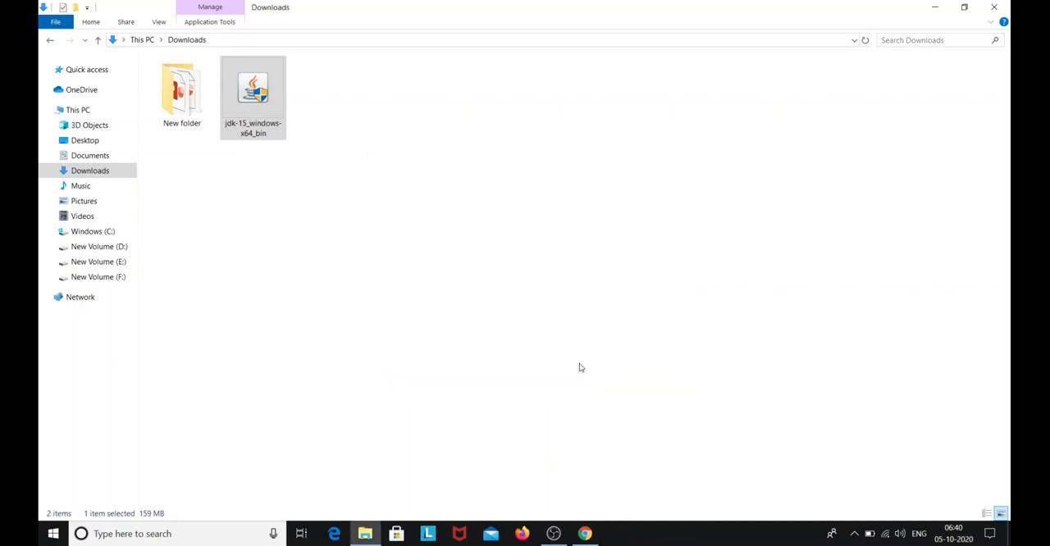
Open Command Prompt and run java -version to verify the JDK installation
left_click(121, 534)
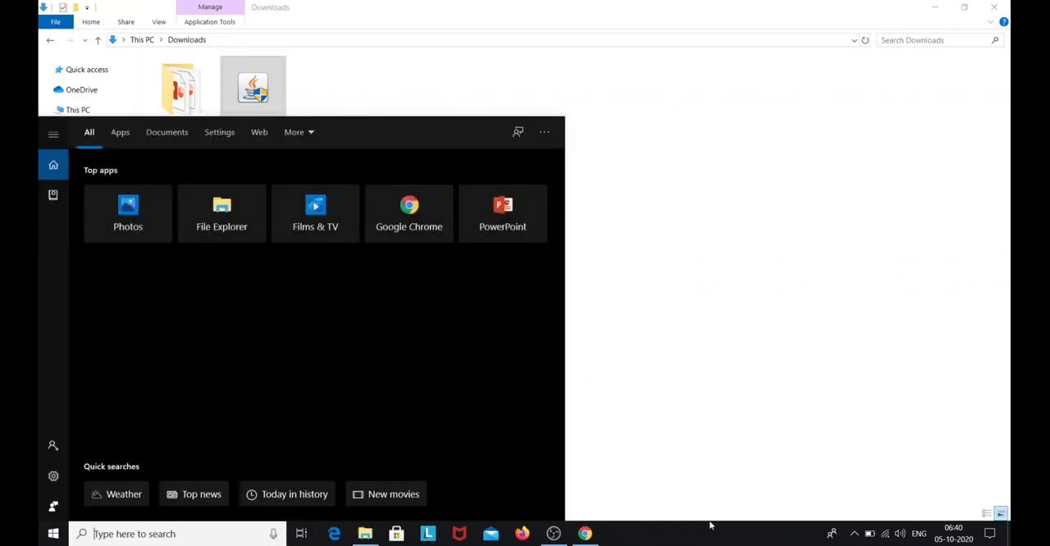
type("cm")
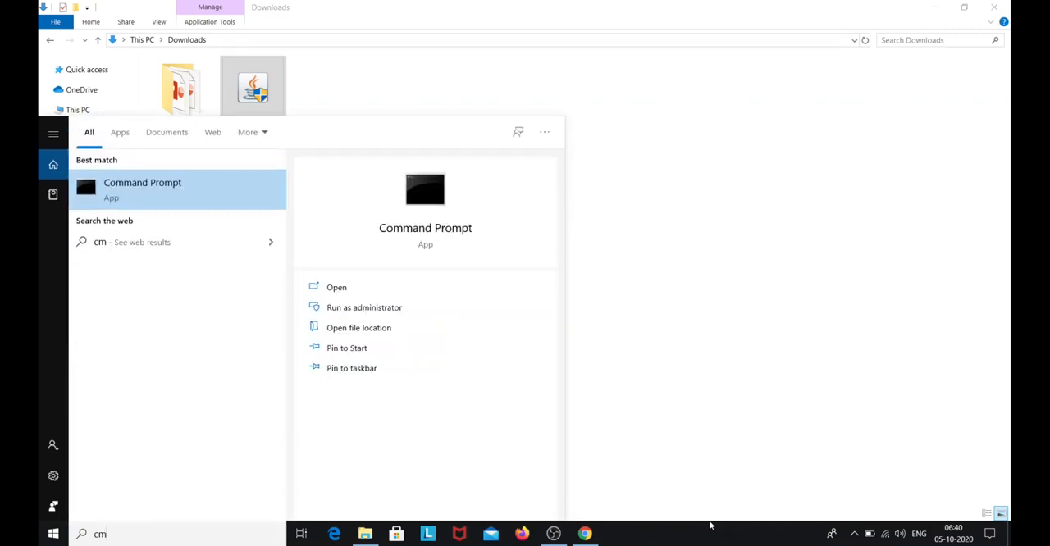
key("Return")
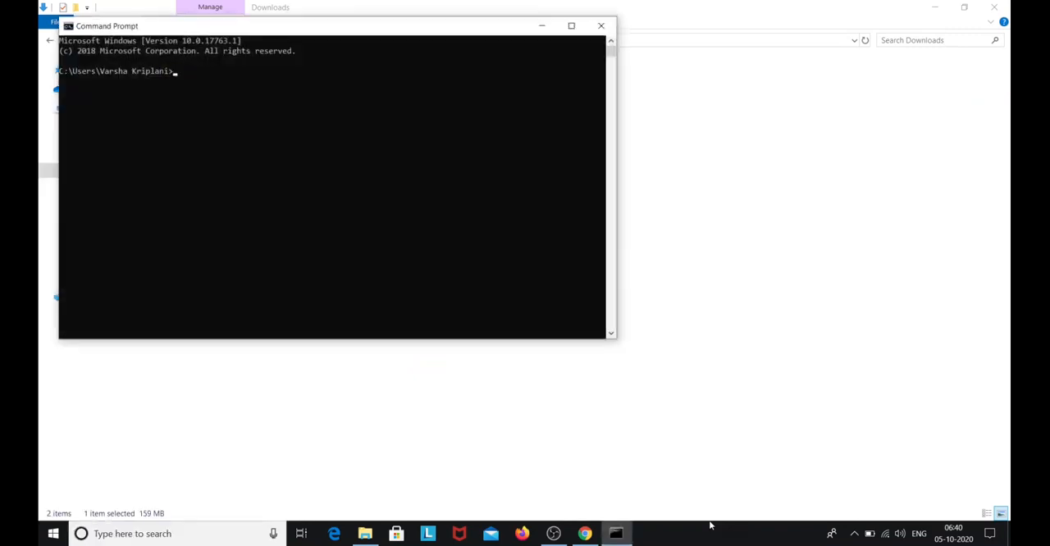
type("java -version")
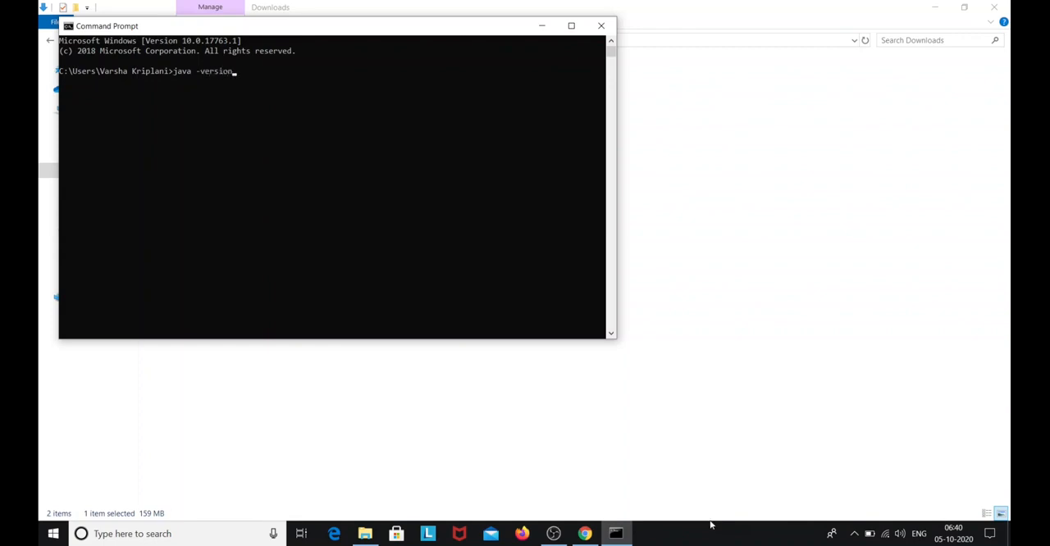
key("Return")
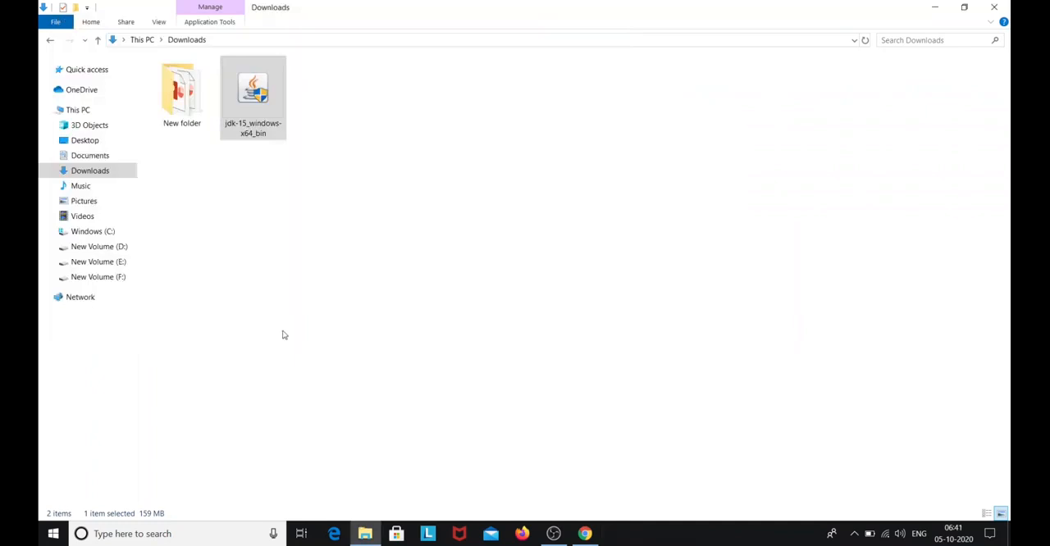
Open the system environment variables settings and start a new entry in the system Path variable
left_click(155, 533)
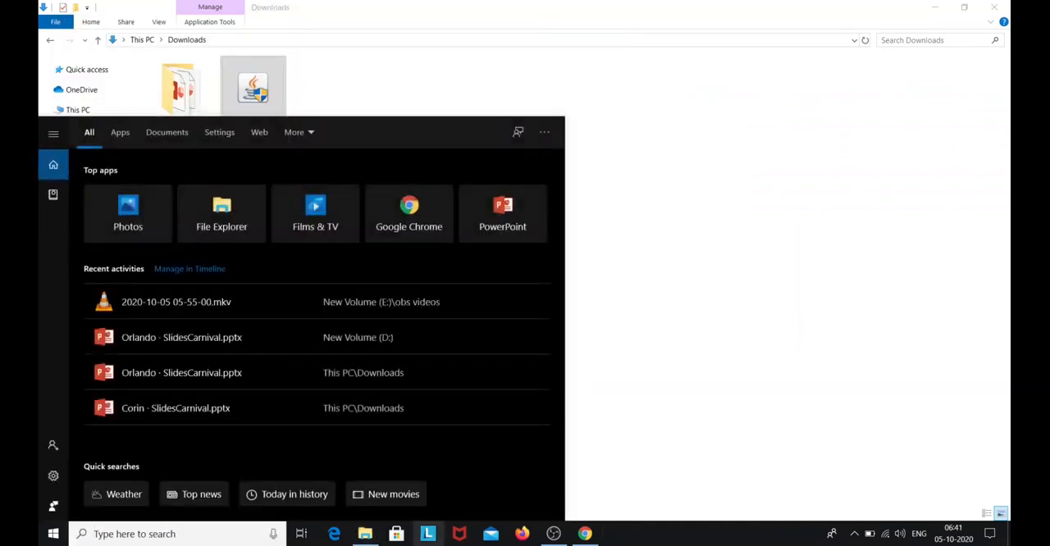
type("env")
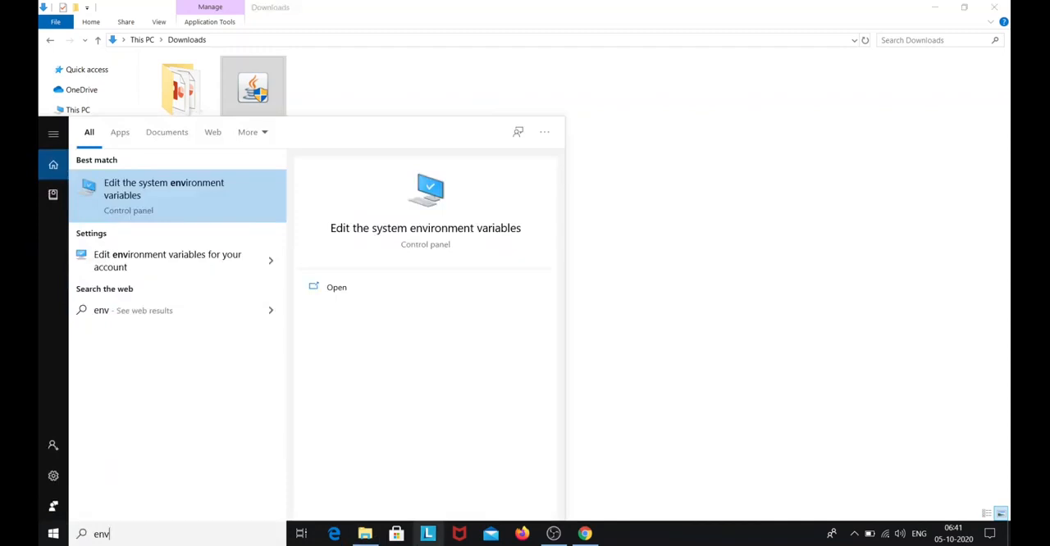
key("Return")
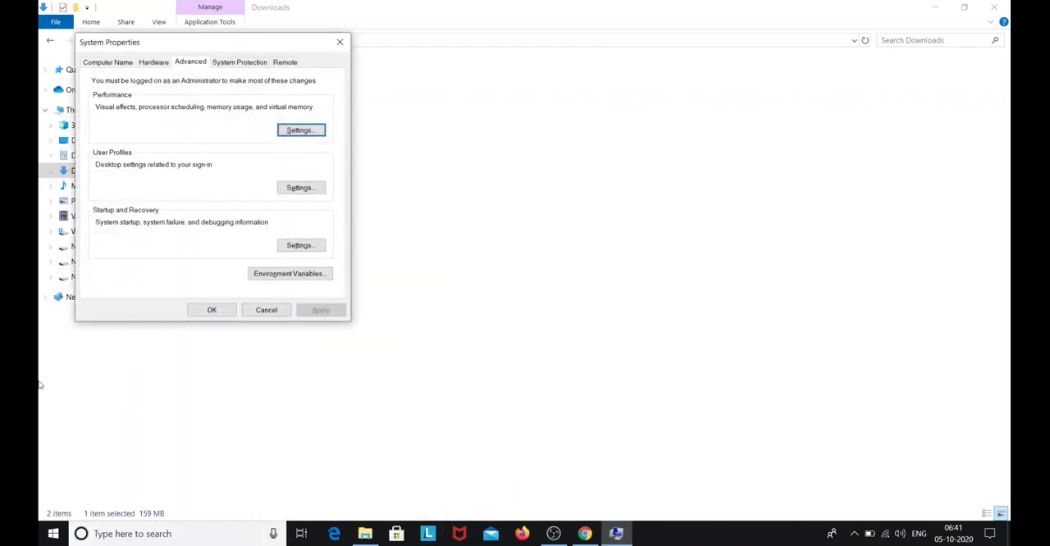
left_click(281, 275)
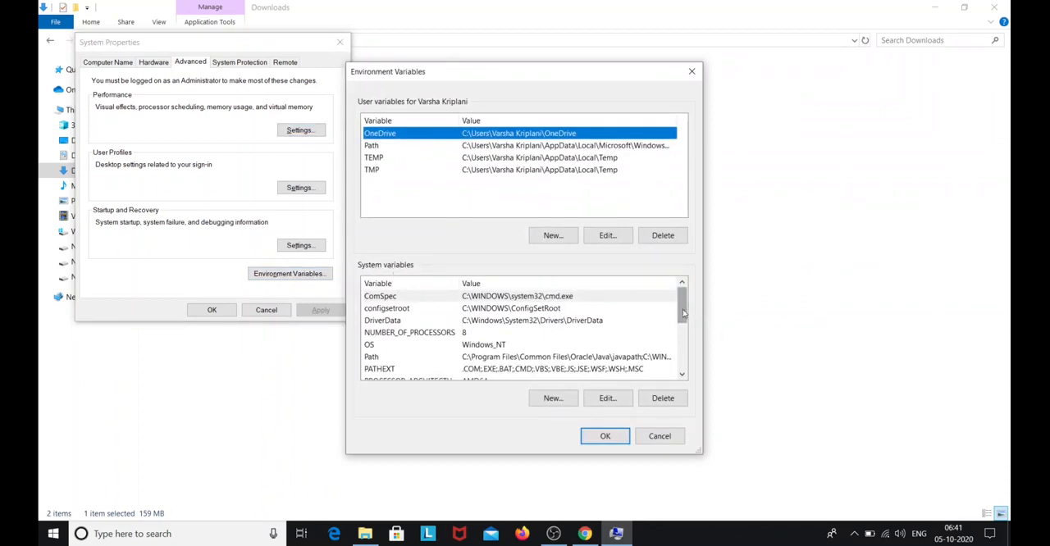
left_click_drag(683, 313, 684, 321)
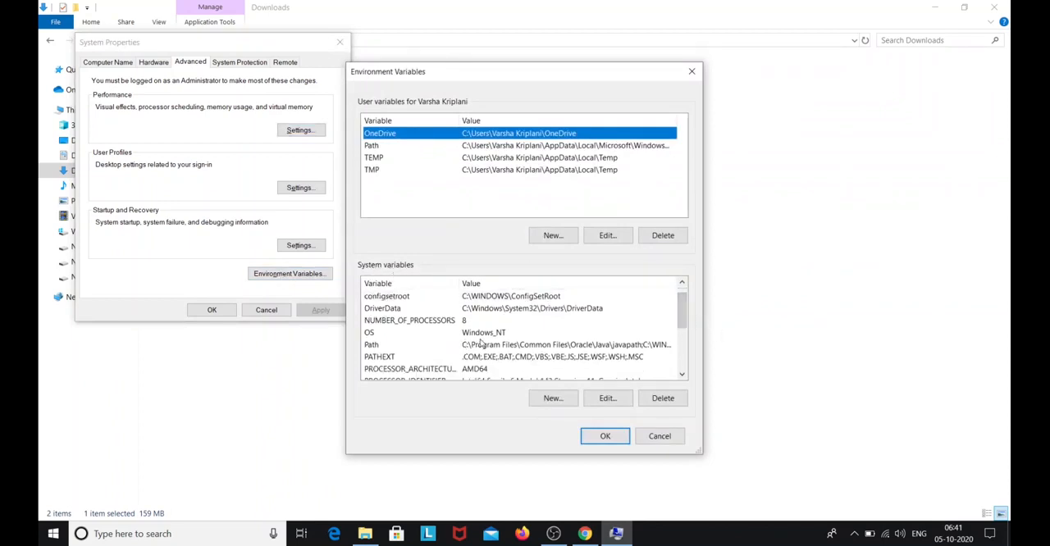
left_click(484, 348)
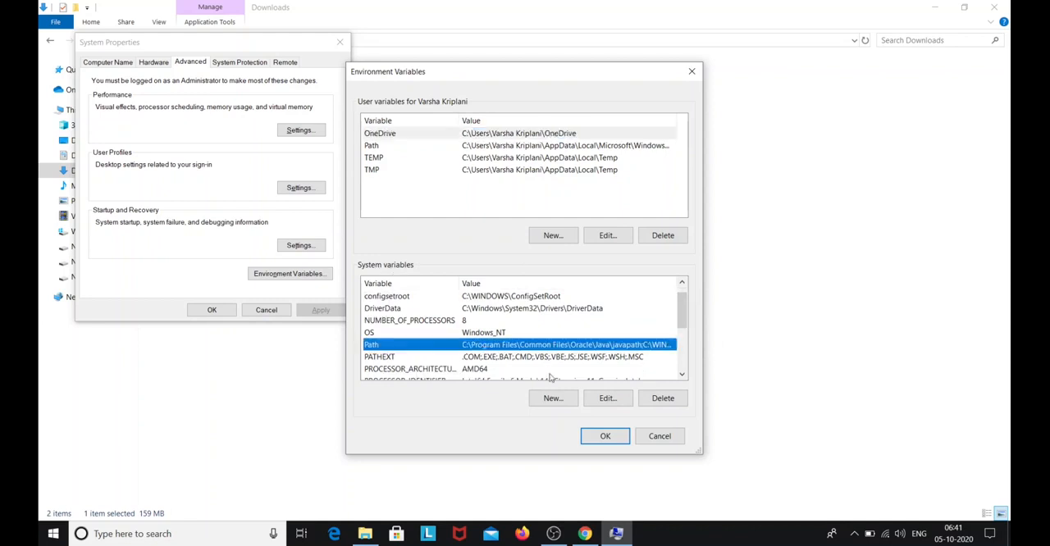
left_click(606, 401)
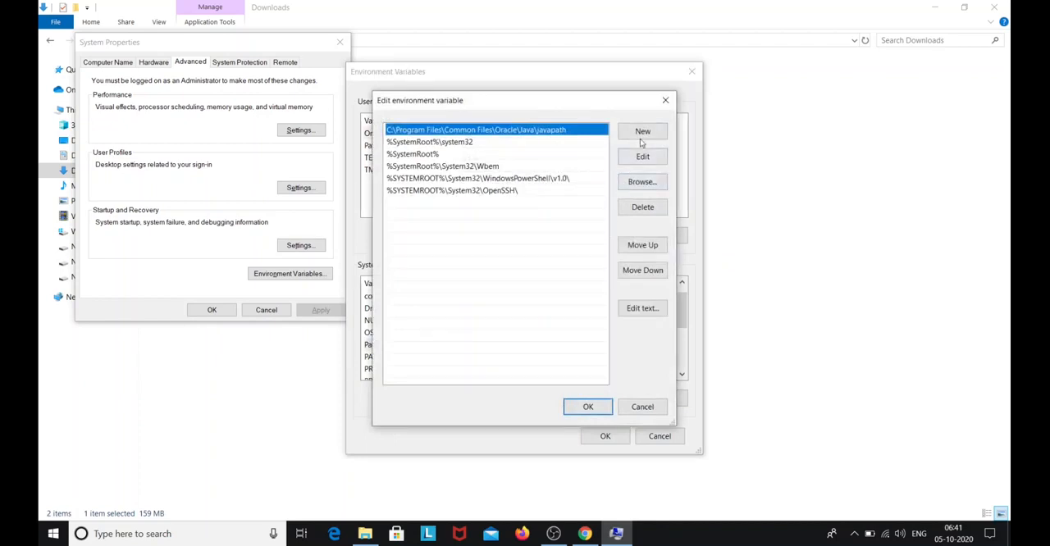
left_click(643, 133)
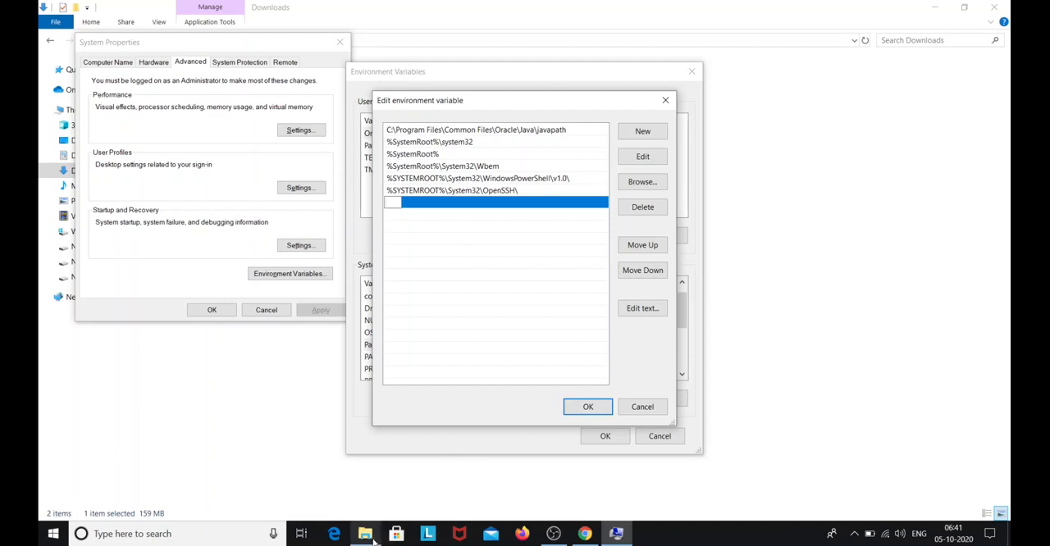
Browse to C:\Program Files\Java\jdk-15\bin in File Explorer and copy the folder's path
left_click(312, 507)
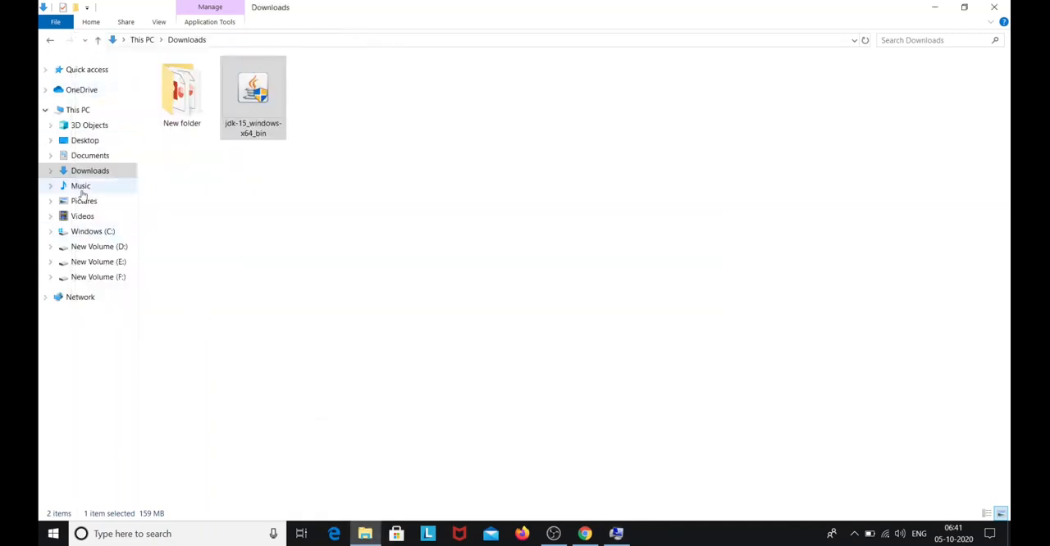
left_click(95, 232)
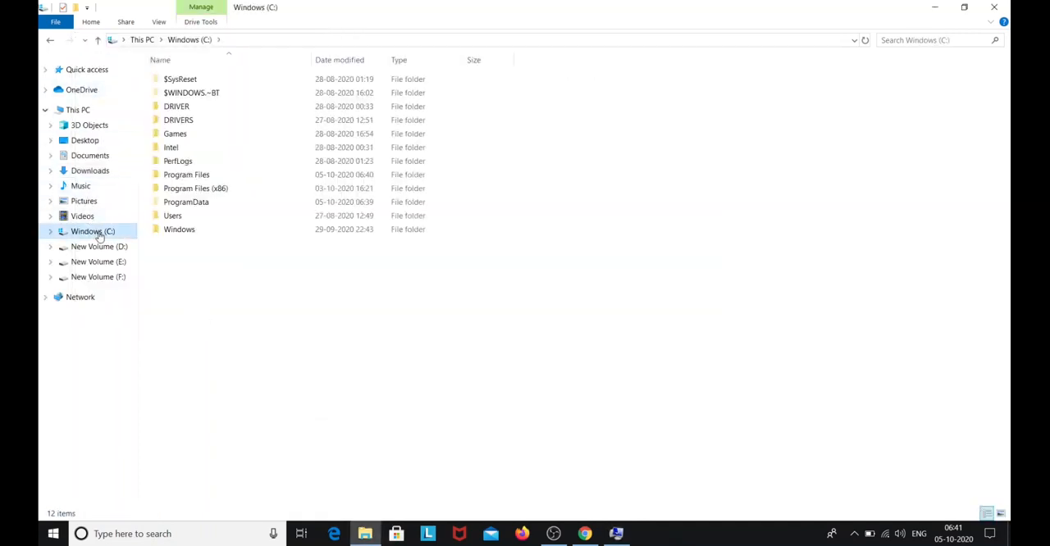
double_click(201, 175)
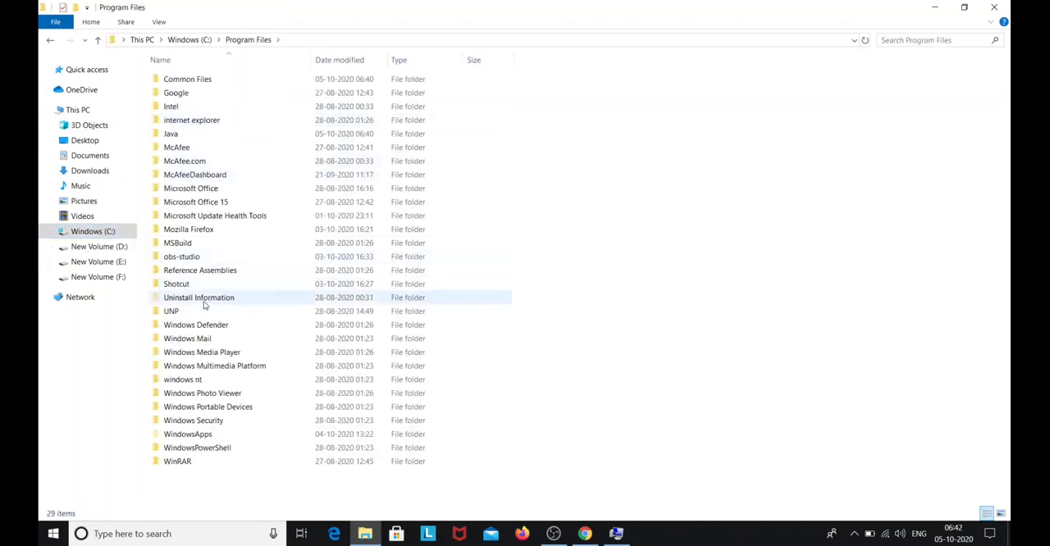
double_click(201, 135)
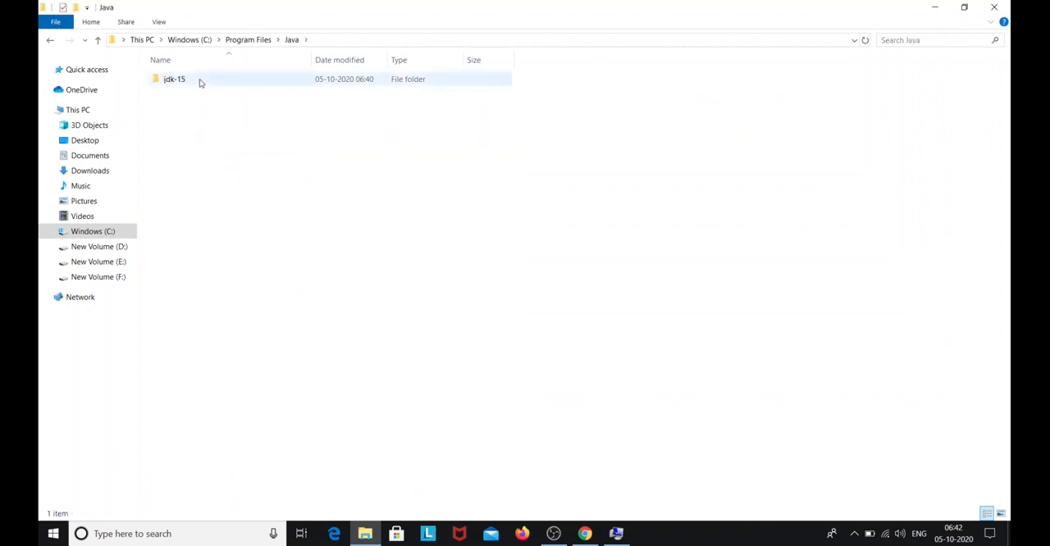
double_click(200, 80)
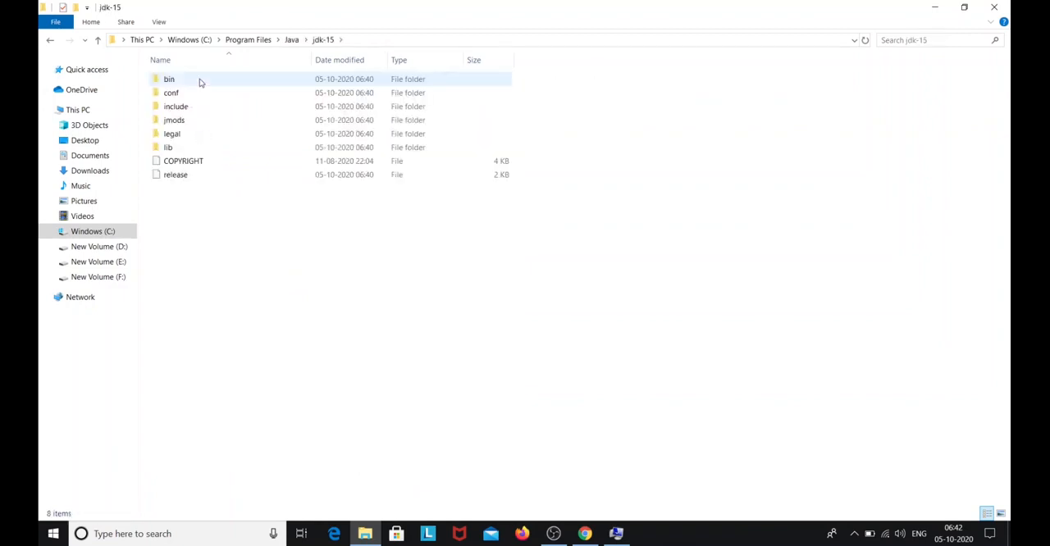
double_click(200, 80)
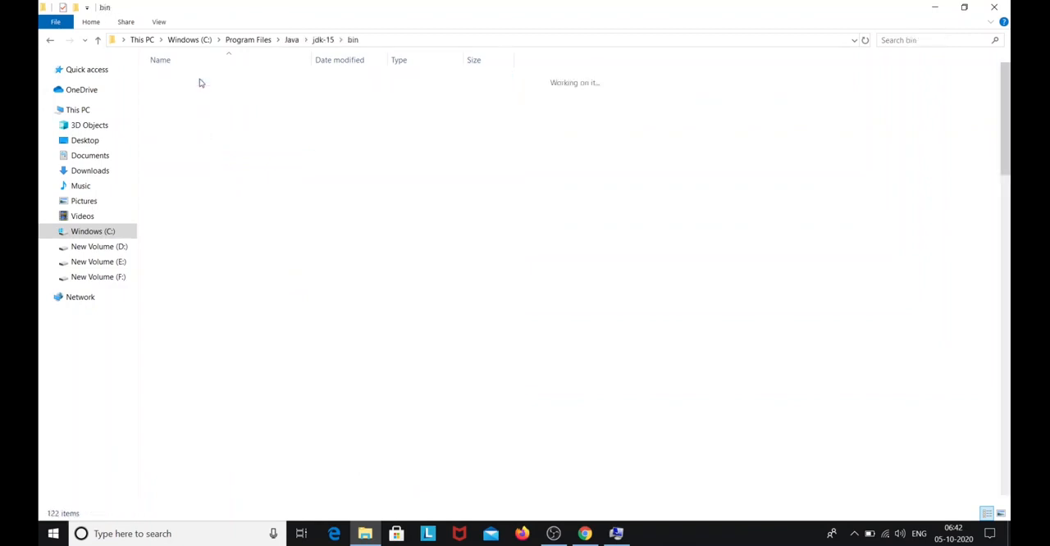
left_click(422, 40)
key("ctrl+c")
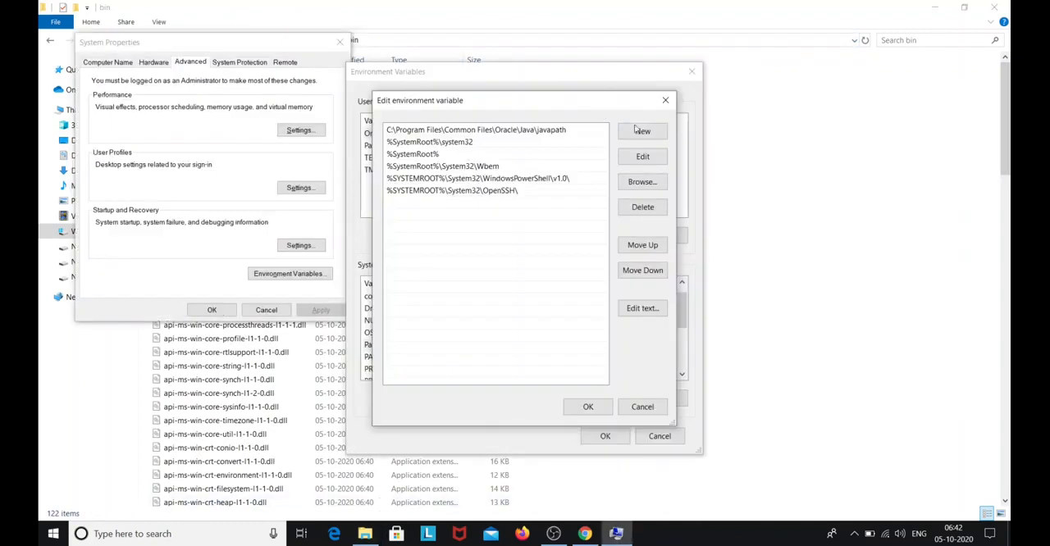
Add C:\Program Files\Java\jdk-15\bin as a new entry in the system Path variable and save the system properties
left_click(644, 131)
key("ctrl+v")
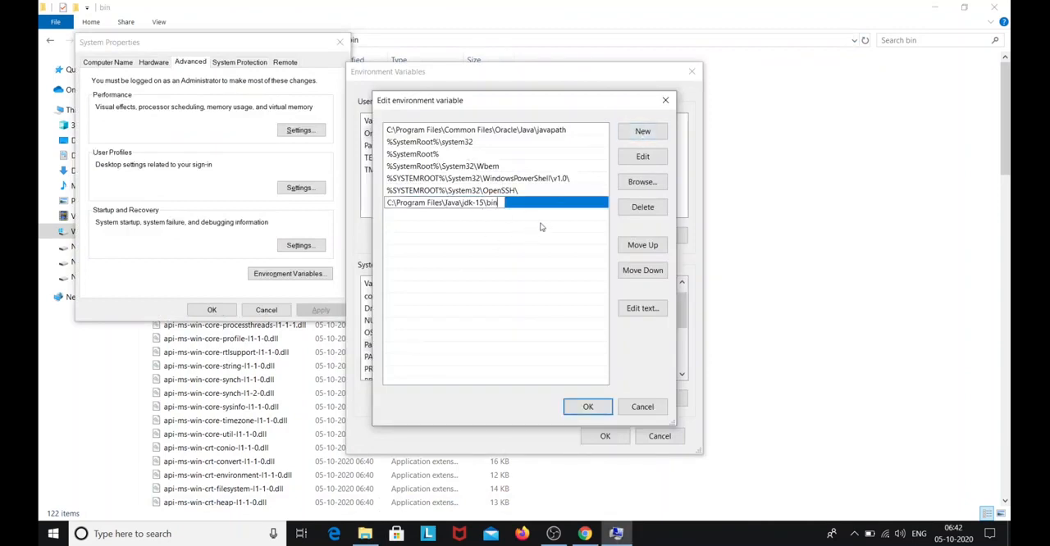
left_click(537, 203)
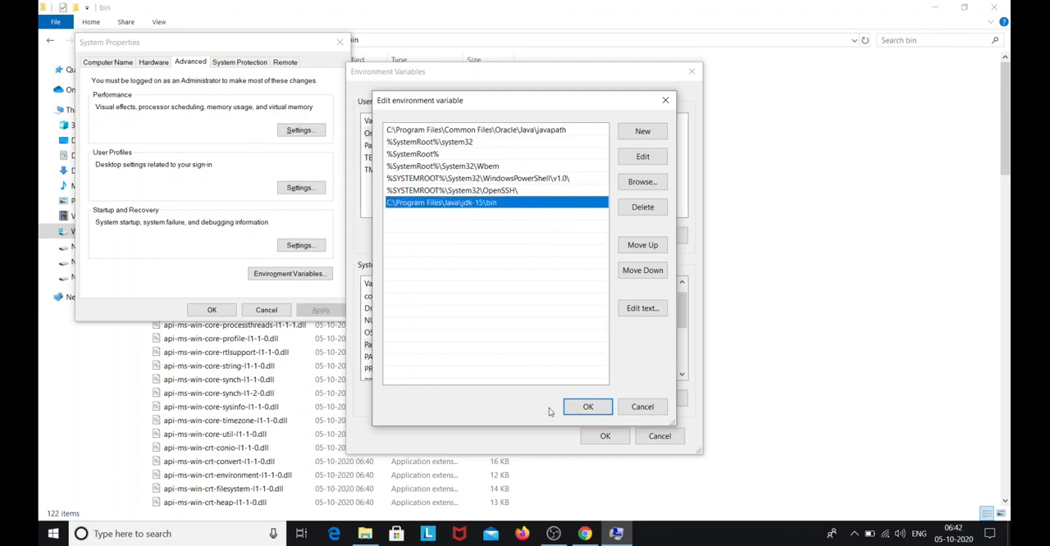
left_click(588, 409)
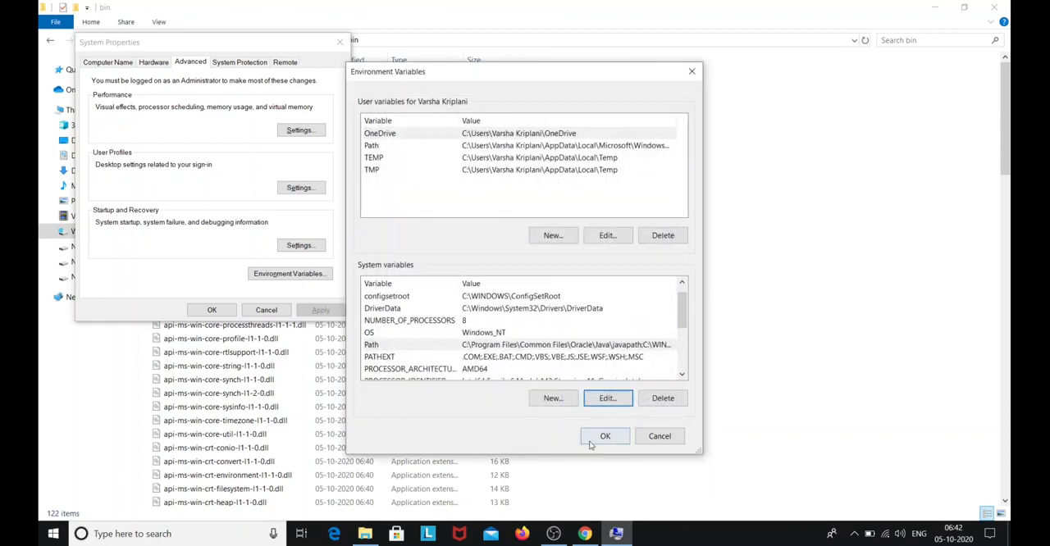
left_click(605, 438)
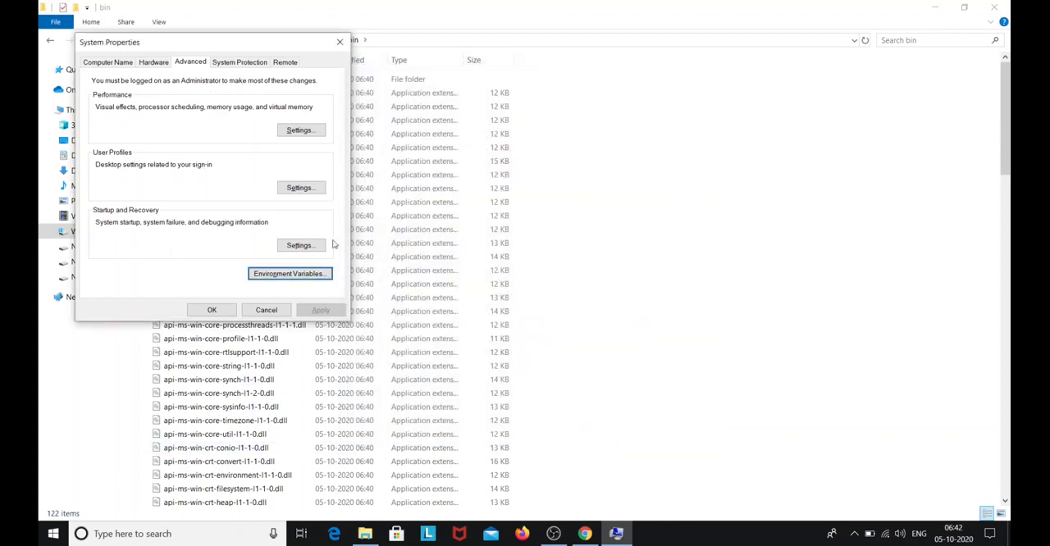
left_click(205, 312)
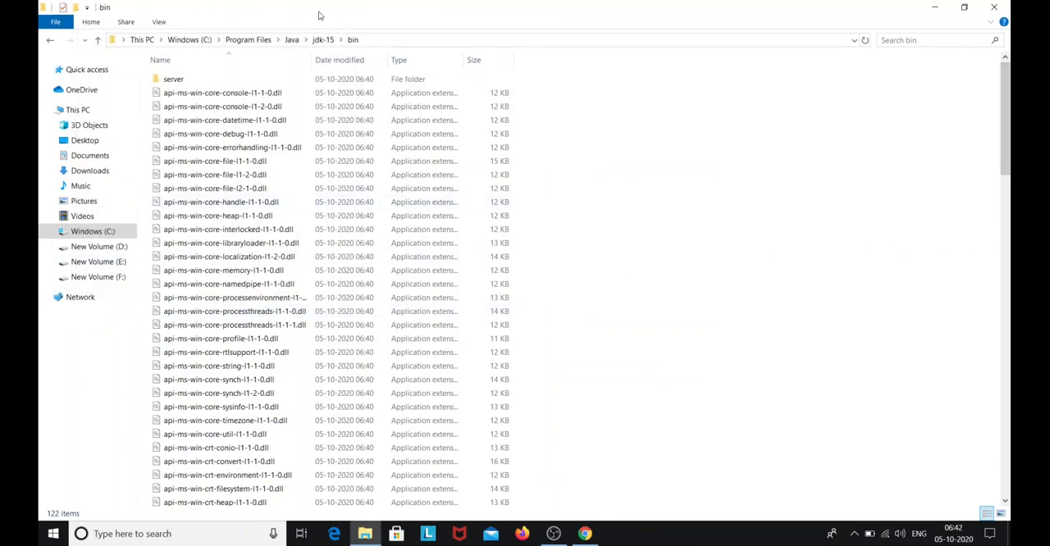
Close File Explorer, return to the IntelliJ IDEA site in Chrome and go to its download page
left_click(994, 8)
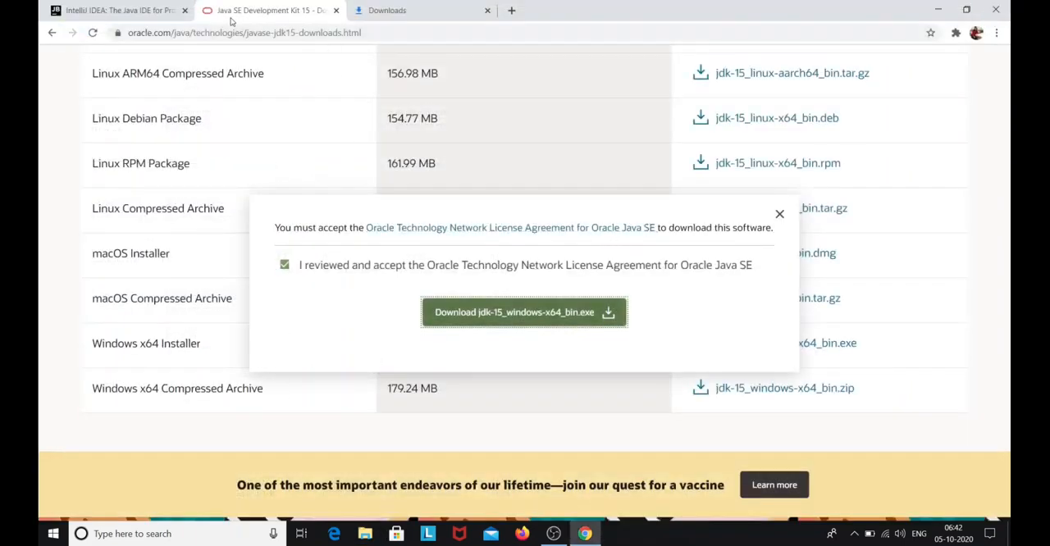
left_click(74, 7)
scroll(315, 365, "up", 15)
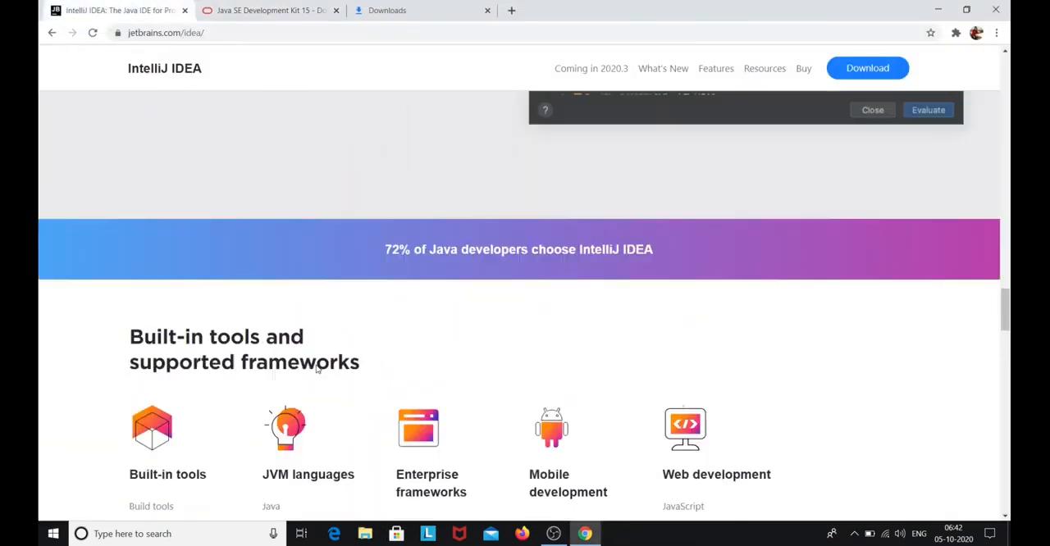
scroll(314, 367, "up", 15)
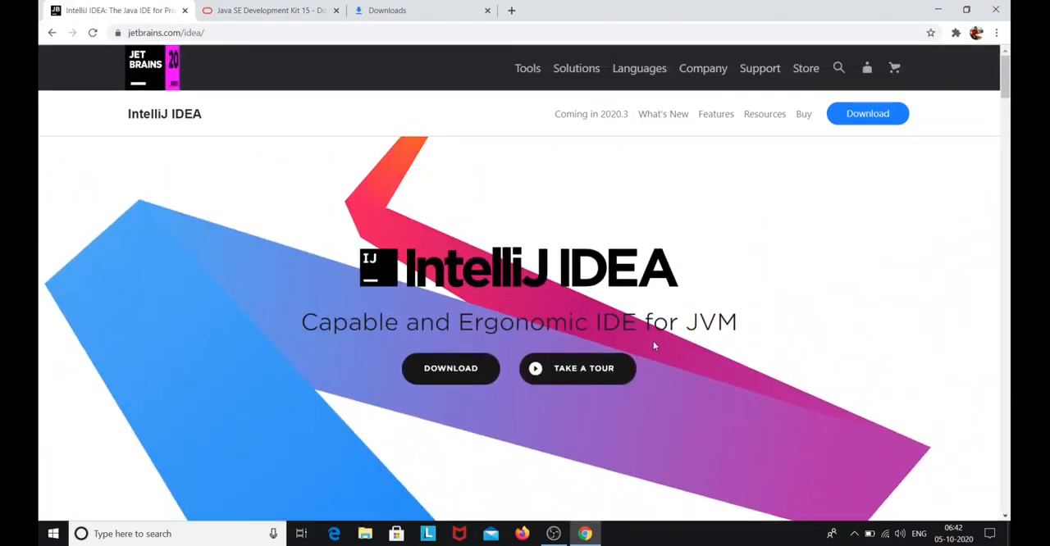
left_click(471, 370)
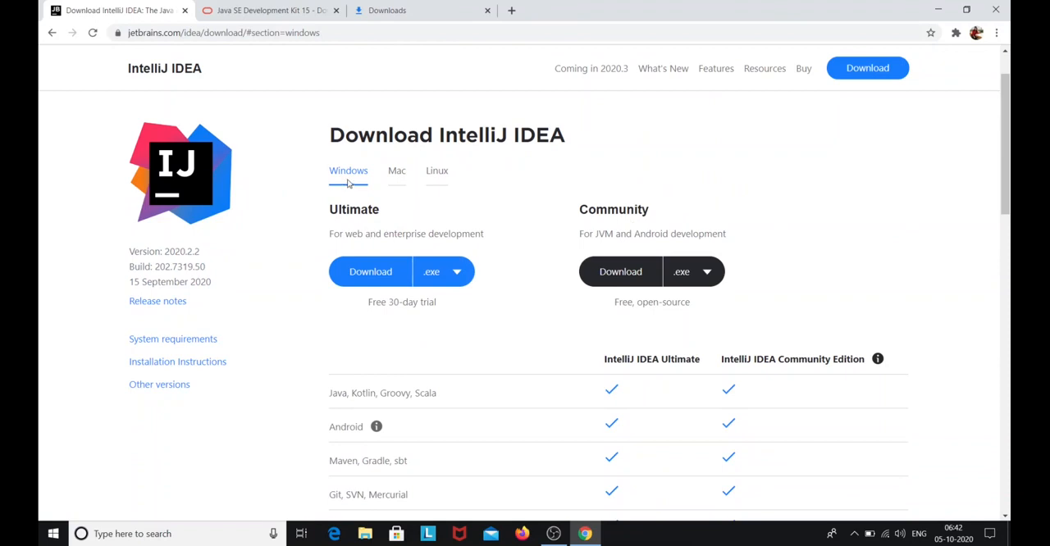
View the Mac and Linux download options for IntelliJ IDEA
left_click(396, 174)
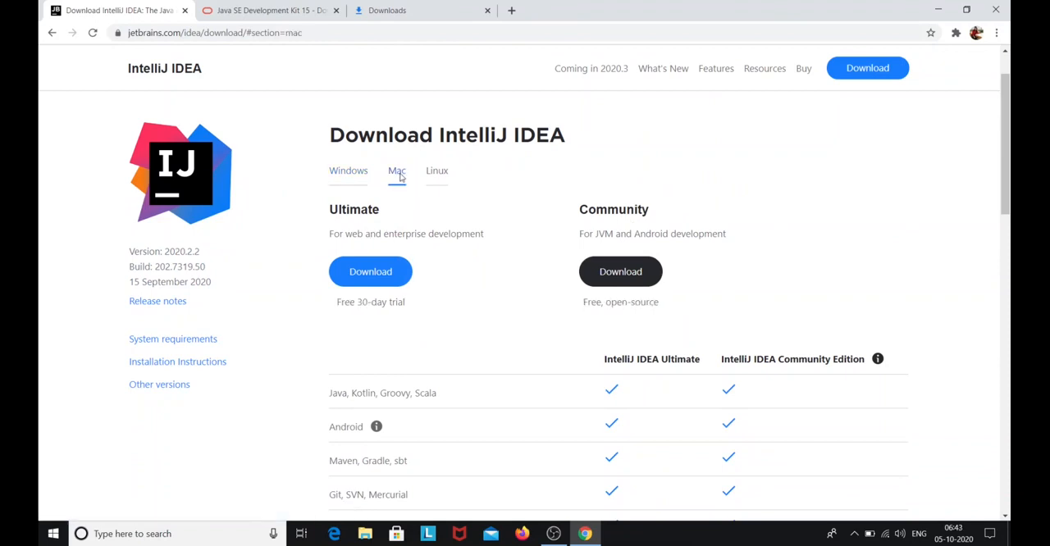
left_click(441, 180)
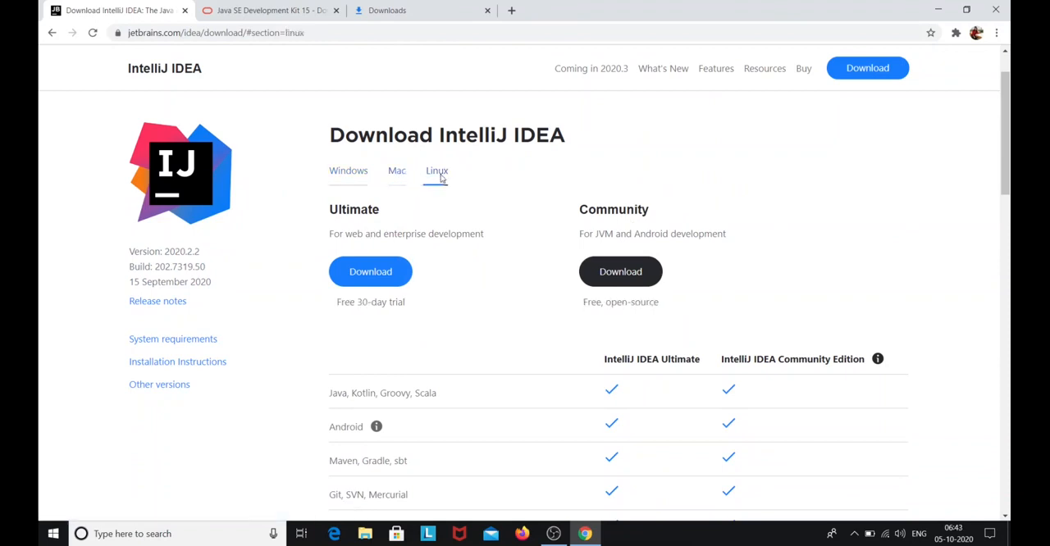
Download the Windows .exe installer of the IntelliJ IDEA Community edition
left_click(350, 179)
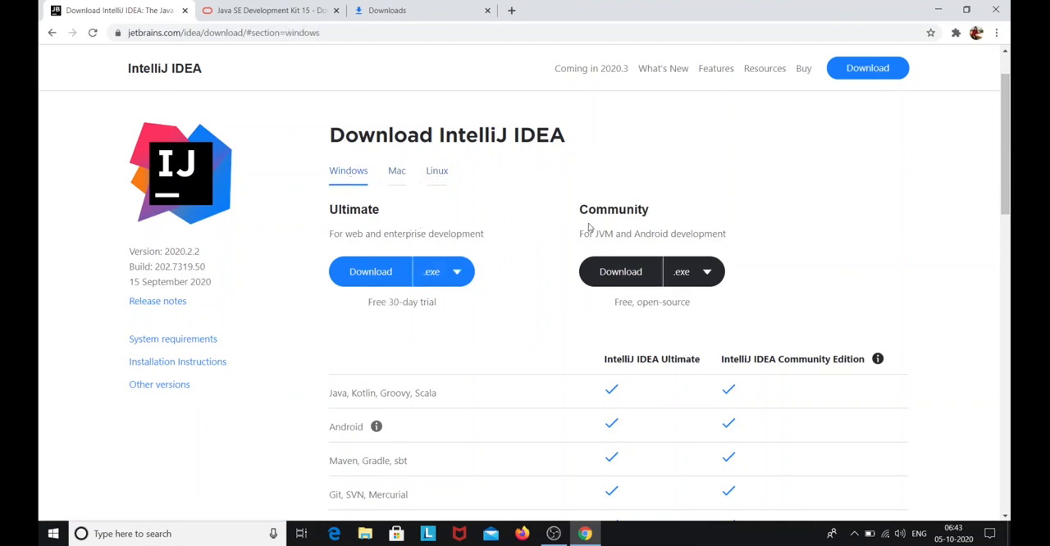
scroll(607, 227, "down", 1)
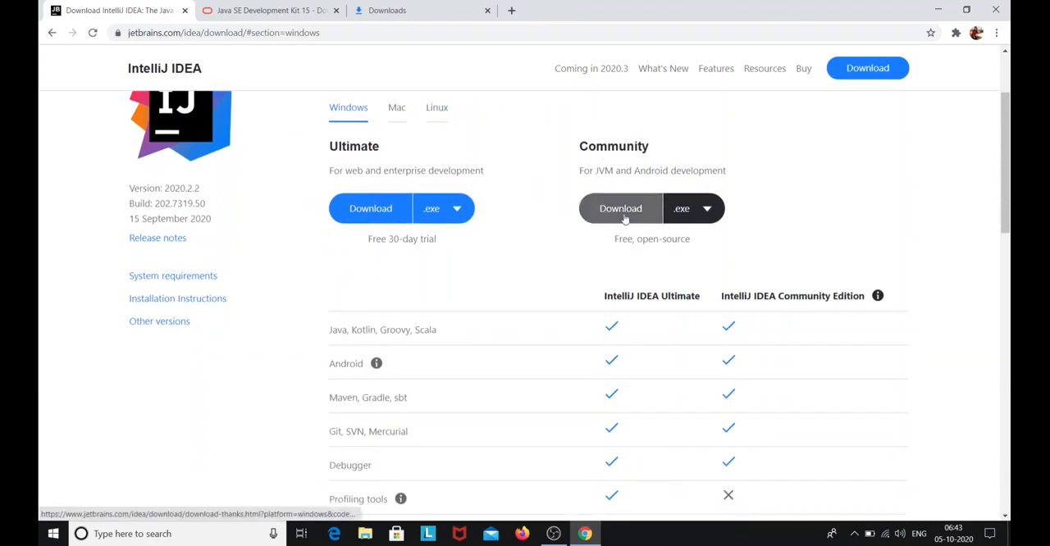
left_click(623, 217)
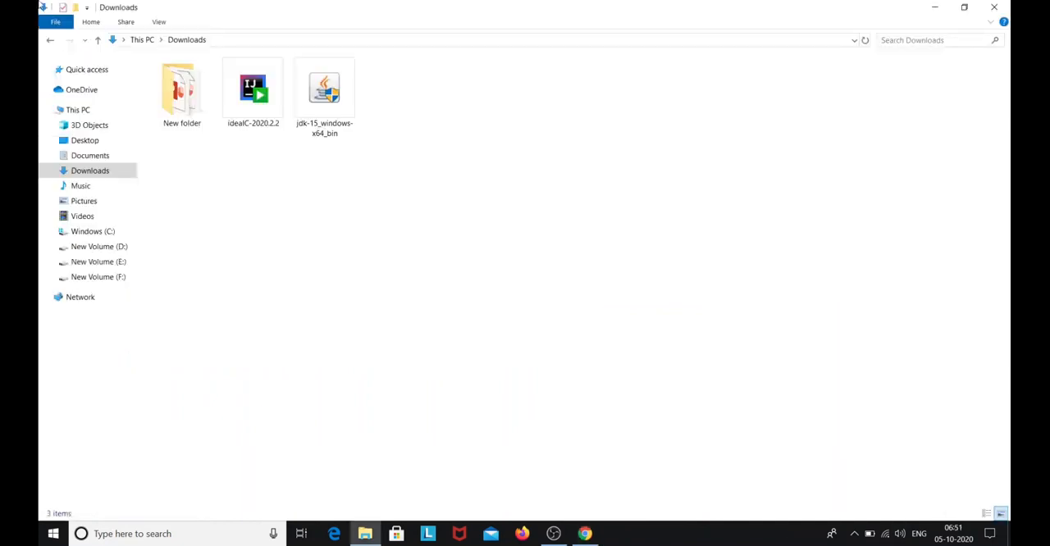
Run the ideaIC-2020.2.2 installer from the Downloads folder and accept the default destination folder
left_click(245, 109)
double_click(245, 109)
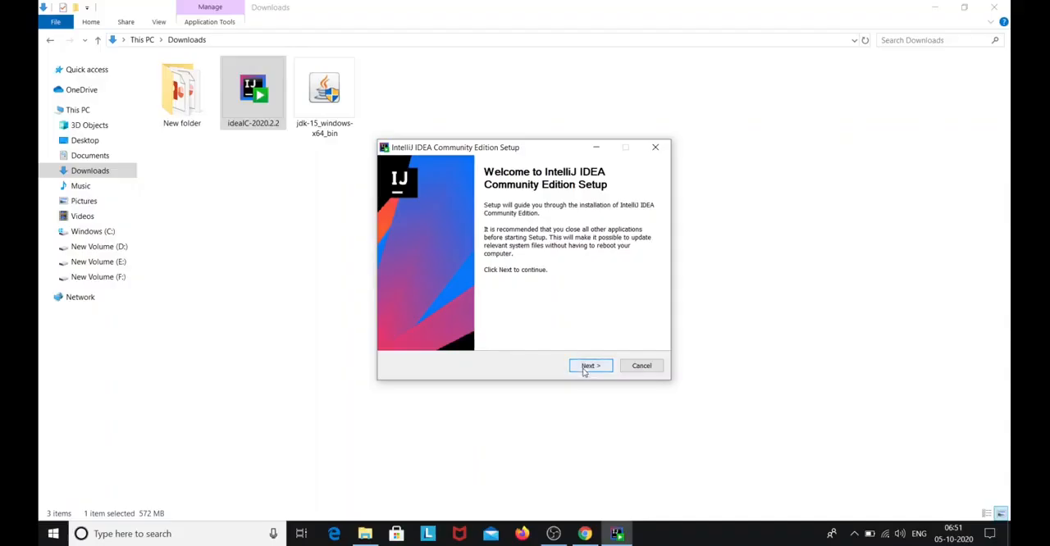
left_click(589, 366)
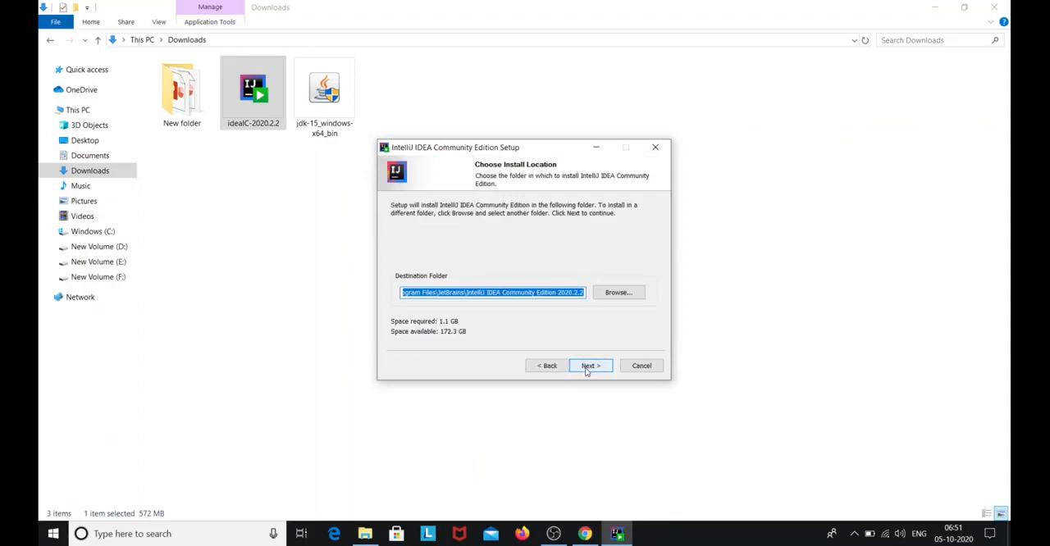
left_click(588, 366)
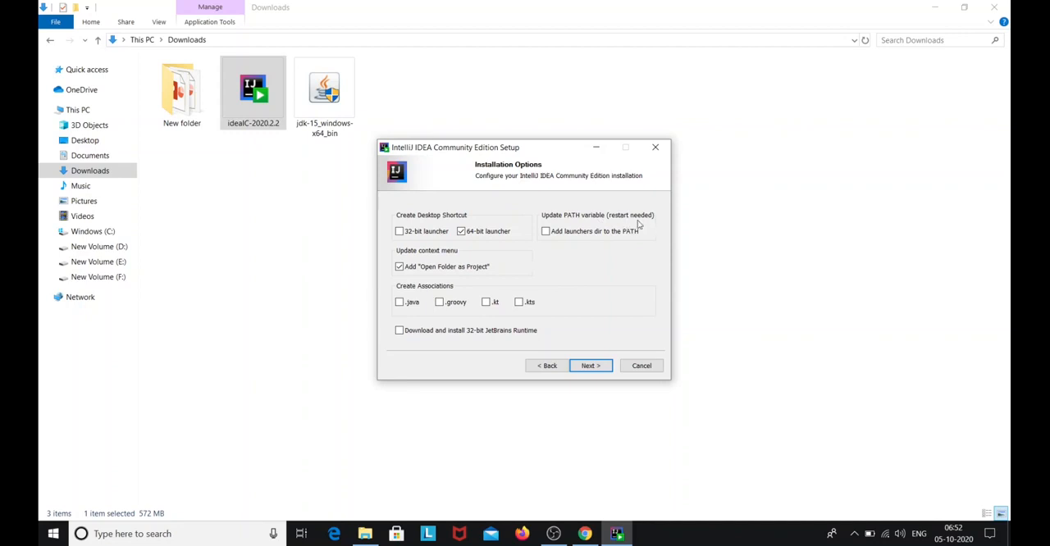
Enable the 64-bit launcher, "Open Folder as Project" and launchers dir in PATH options, install with the JetBrains Start Menu folder, and finish with manual reboot
left_click(547, 232)
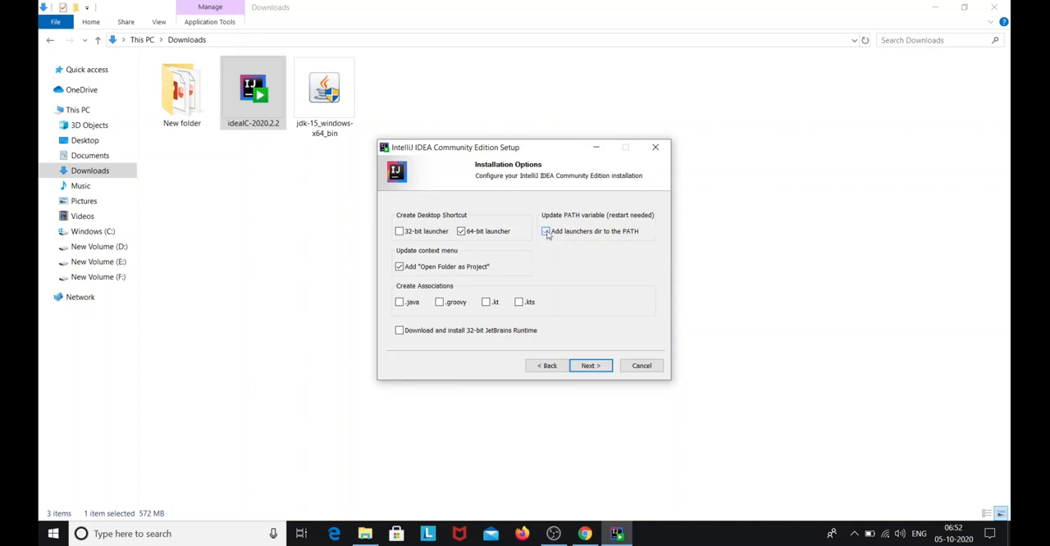
left_click(590, 366)
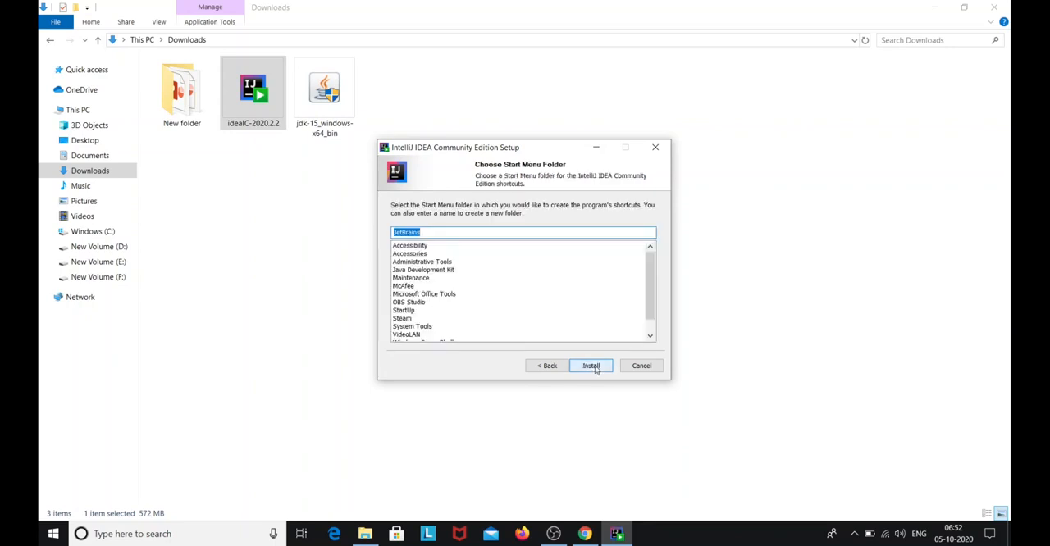
left_click(594, 367)
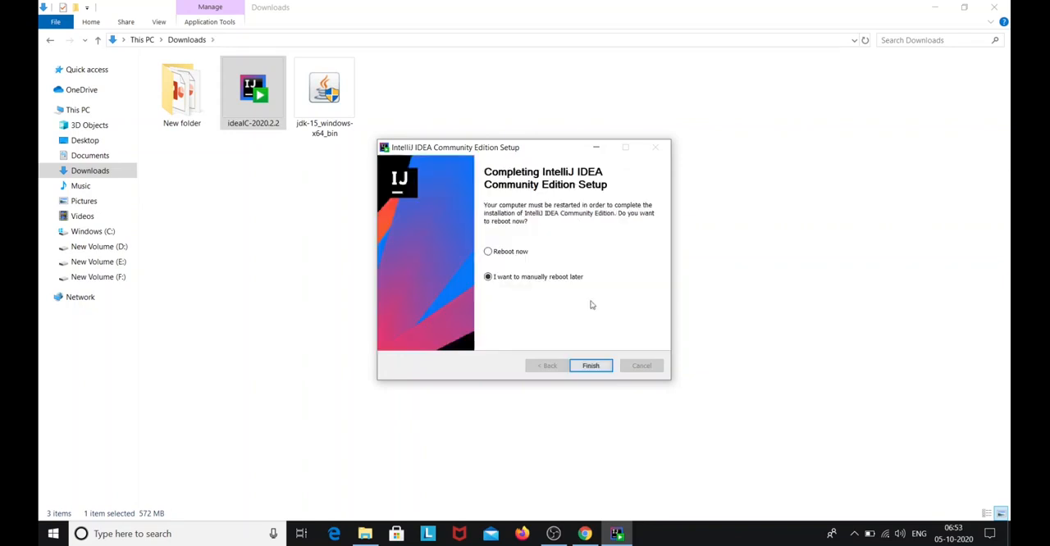
left_click(587, 368)
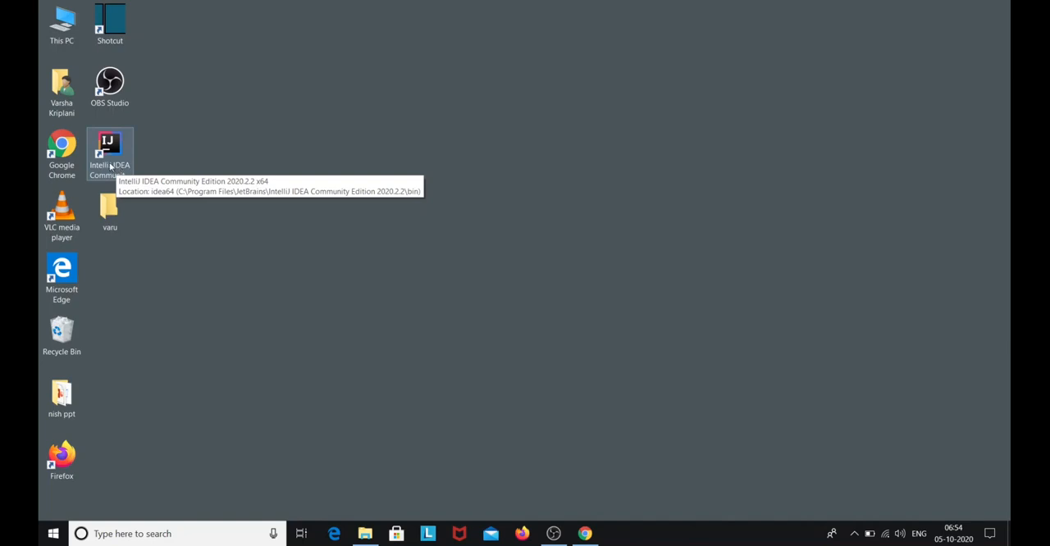
Launch IntelliJ IDEA Community Edition, accept the JetBrains user agreement and decline sending anonymous statistics
left_click(119, 164)
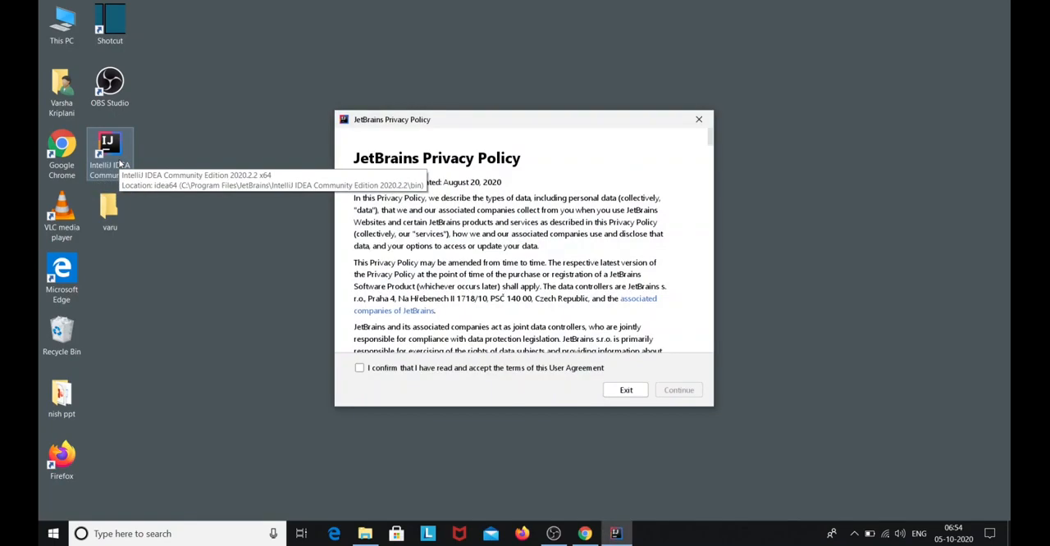
left_click(359, 368)
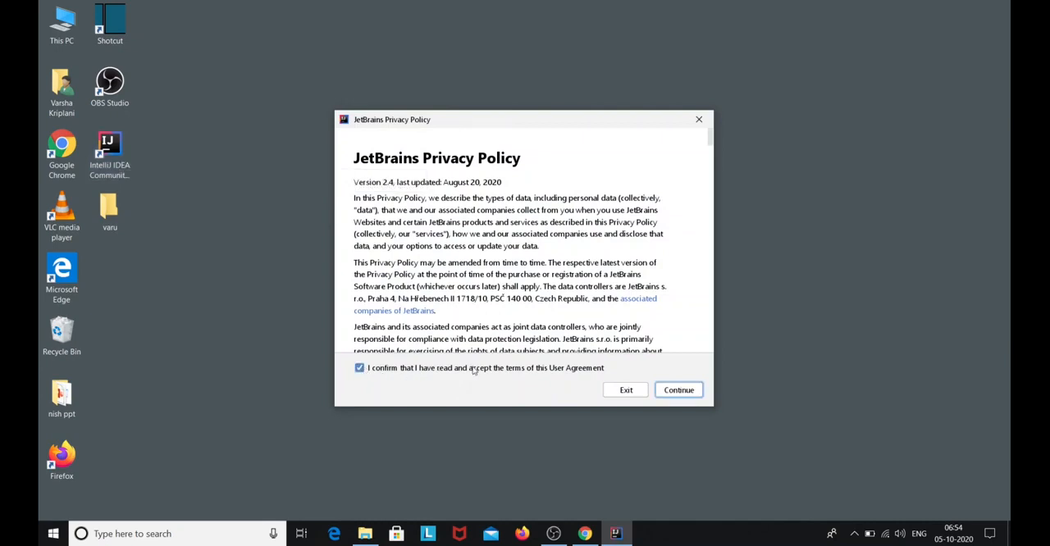
left_click(681, 394)
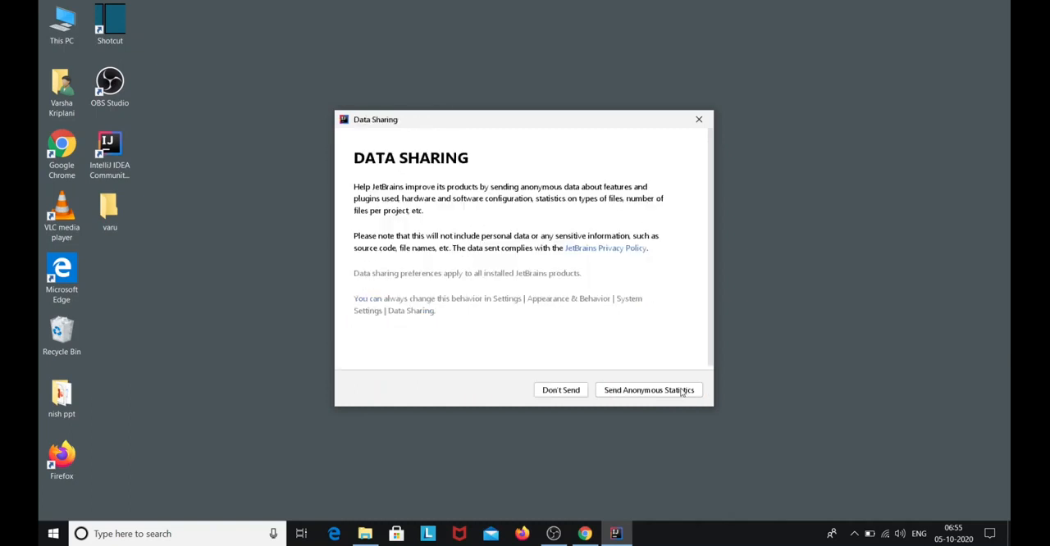
left_click(561, 391)
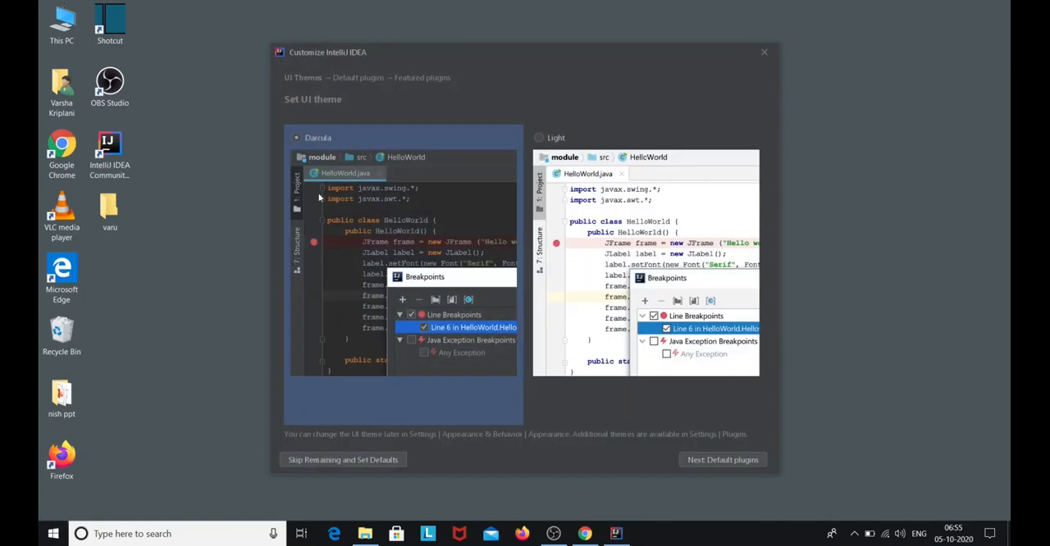
Choose the Light UI theme, keep the default plugins without adding featured ones, and start using IntelliJ IDEA
left_click(567, 206)
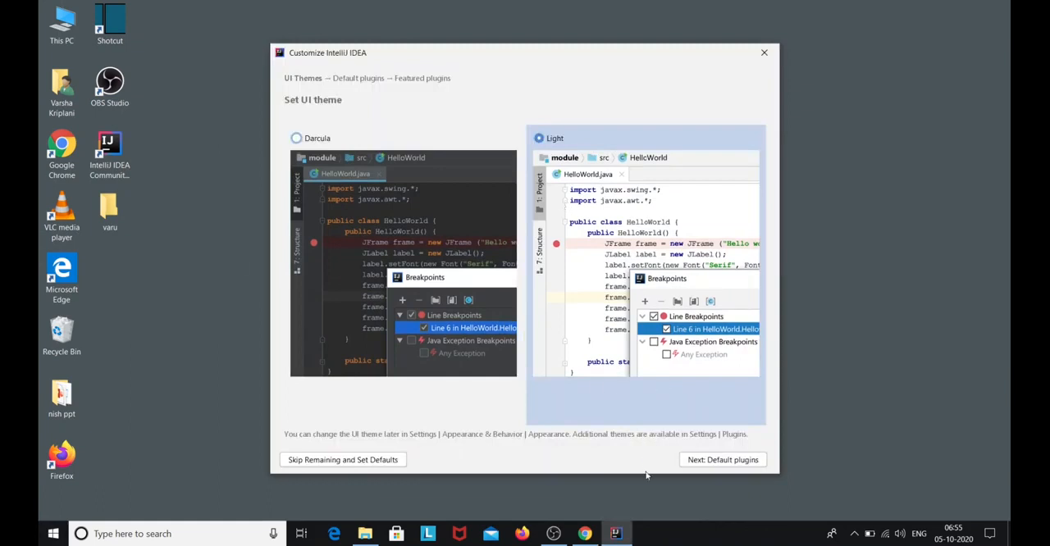
left_click(721, 461)
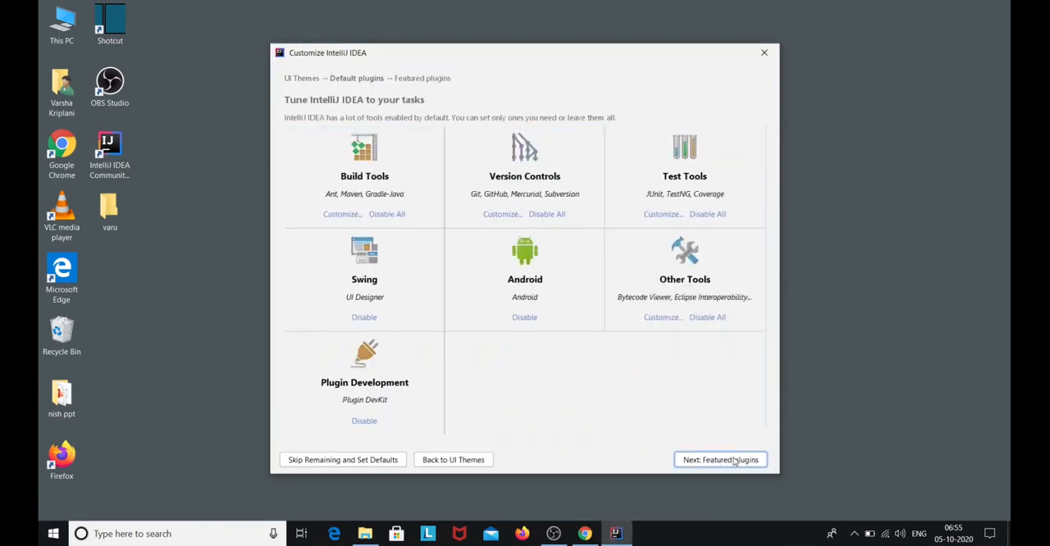
left_click(735, 461)
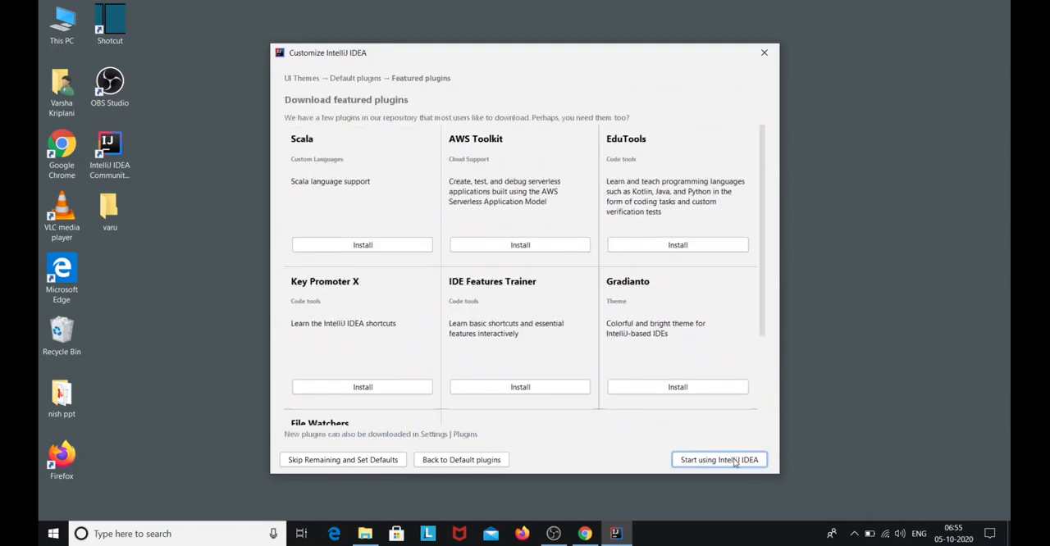
left_click(735, 461)
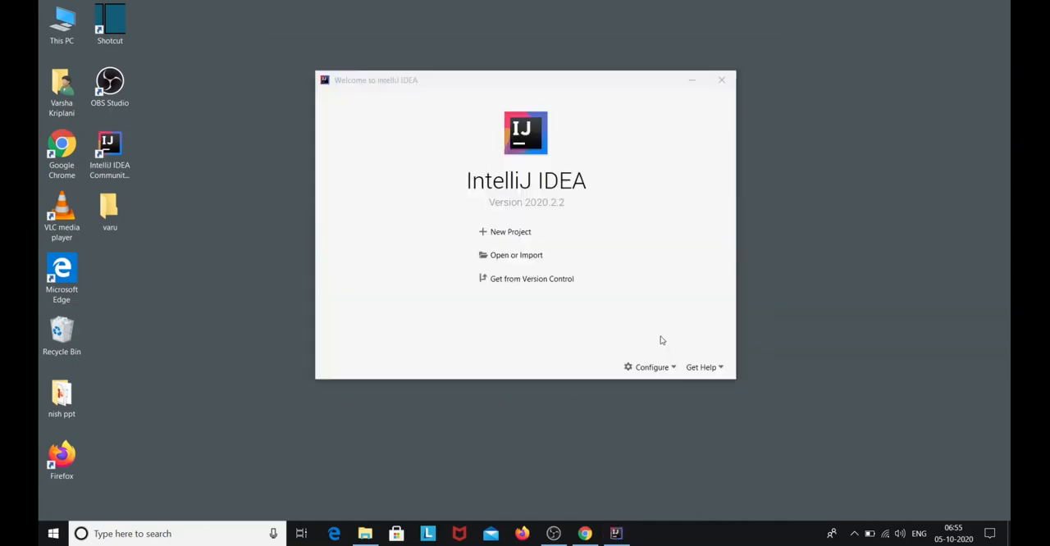
Start a new Java project with project SDK 15, based on the Command Line App template
left_click(508, 233)
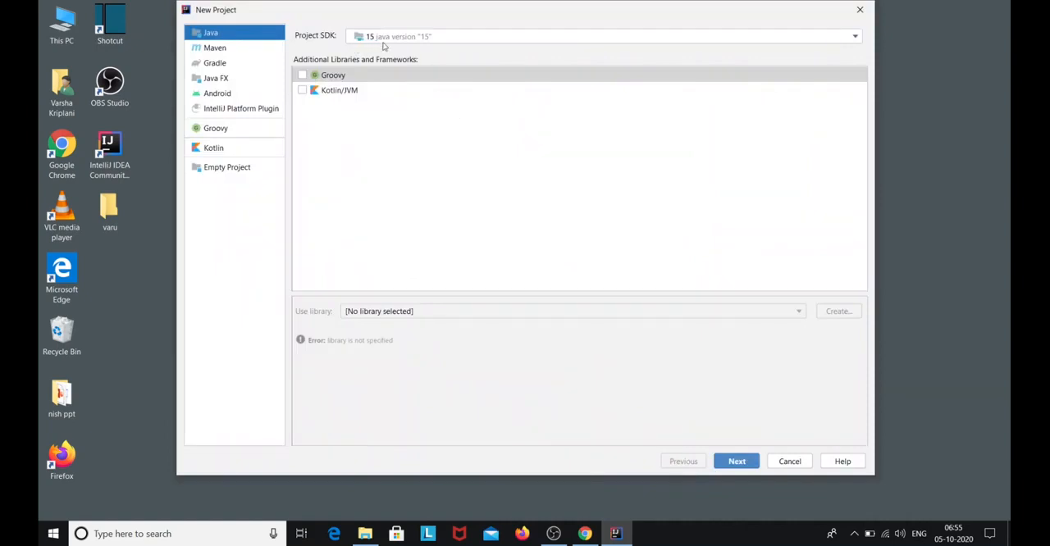
left_click(444, 39)
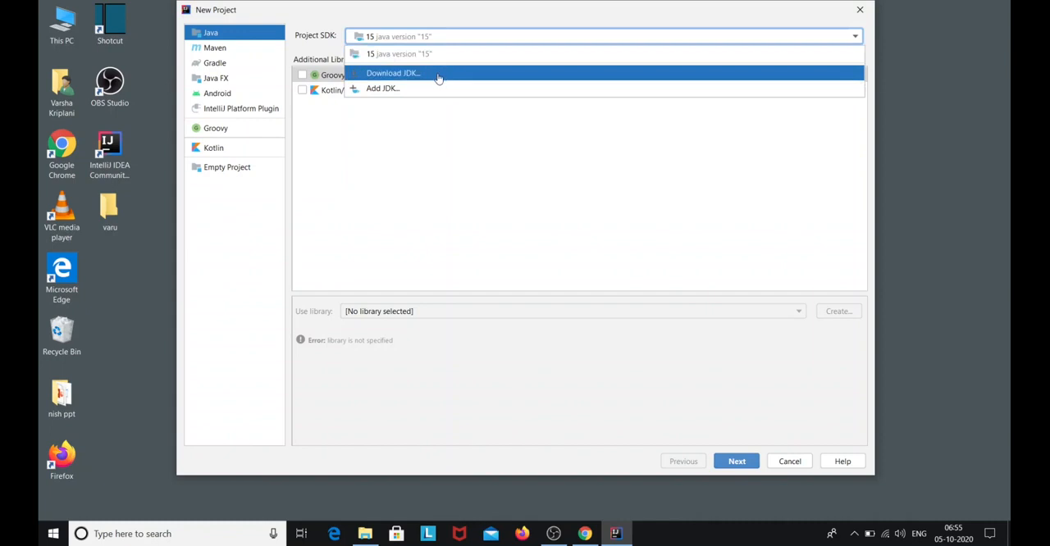
left_click(488, 39)
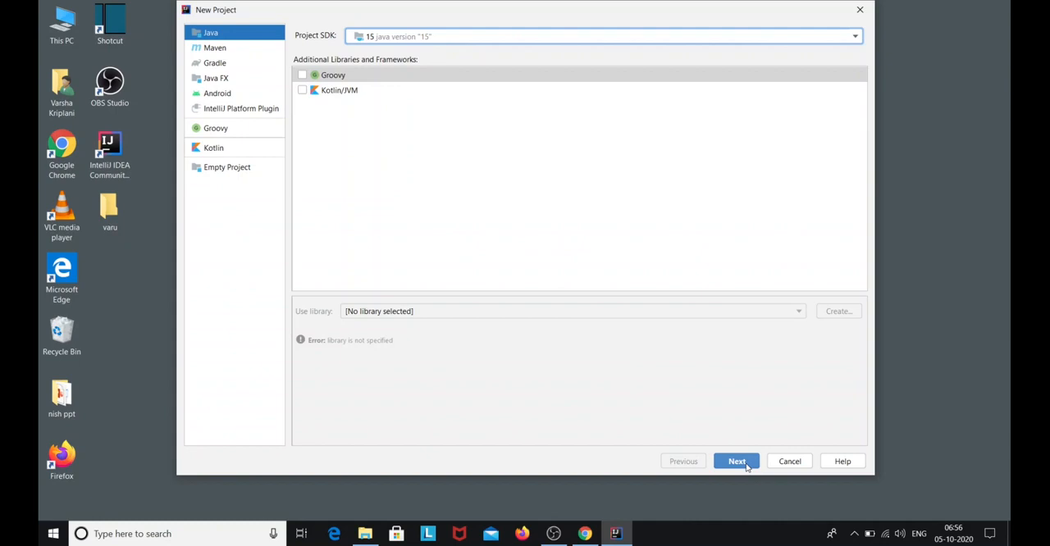
left_click(738, 461)
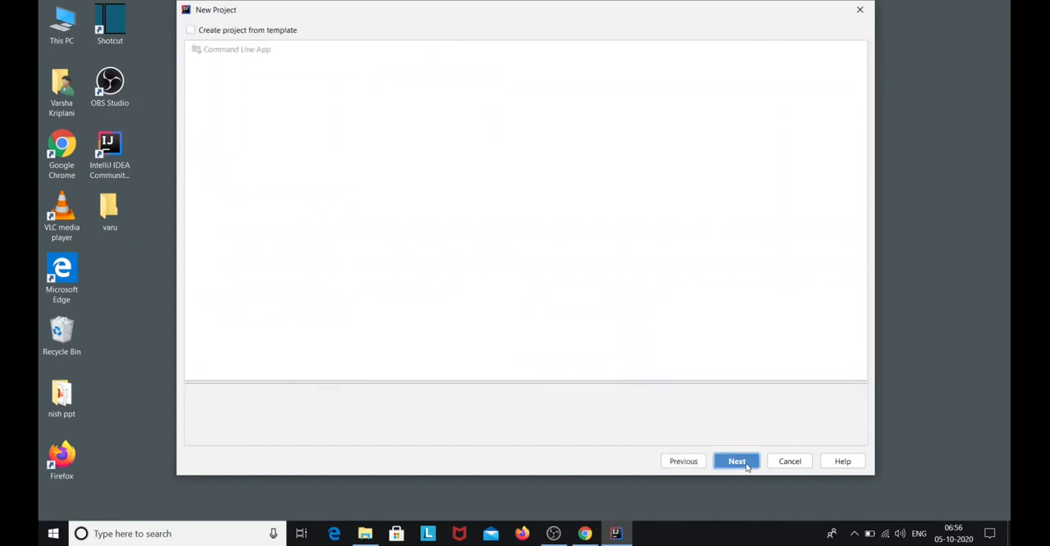
left_click(191, 30)
left_click(210, 50)
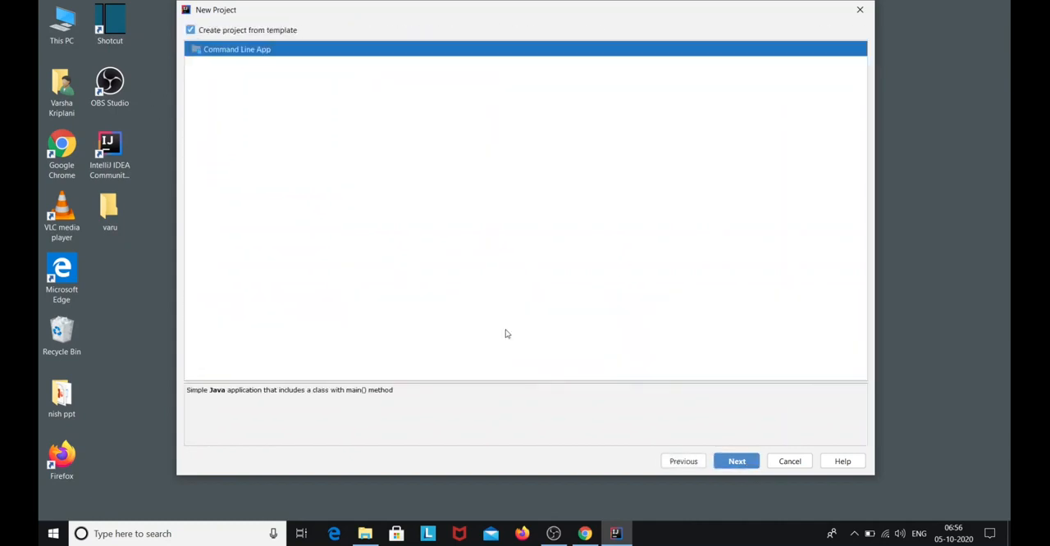
left_click(746, 461)
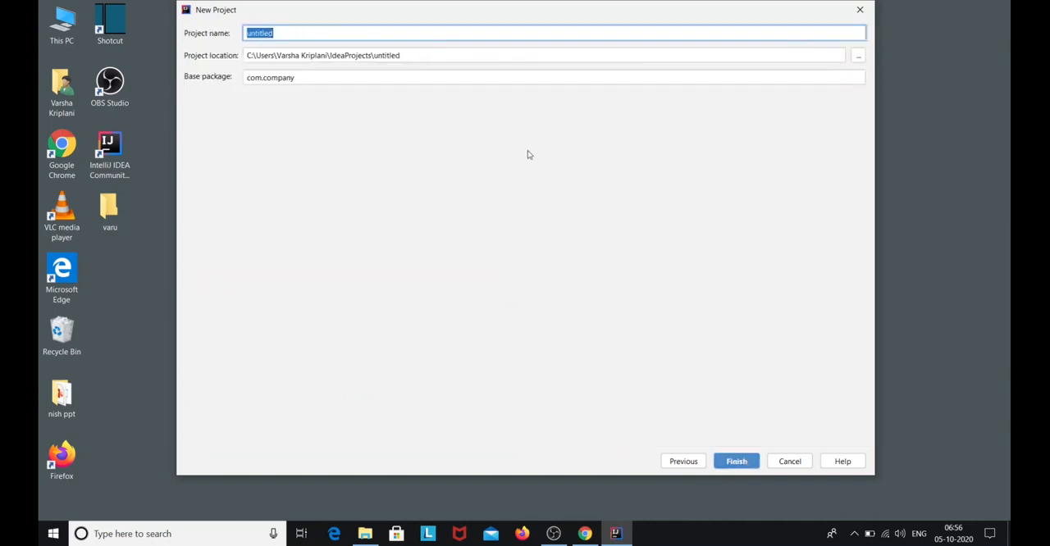
Name the project helloworld and create it with the default location and the base package com.company
key("BackSpace")
type("helloworld")
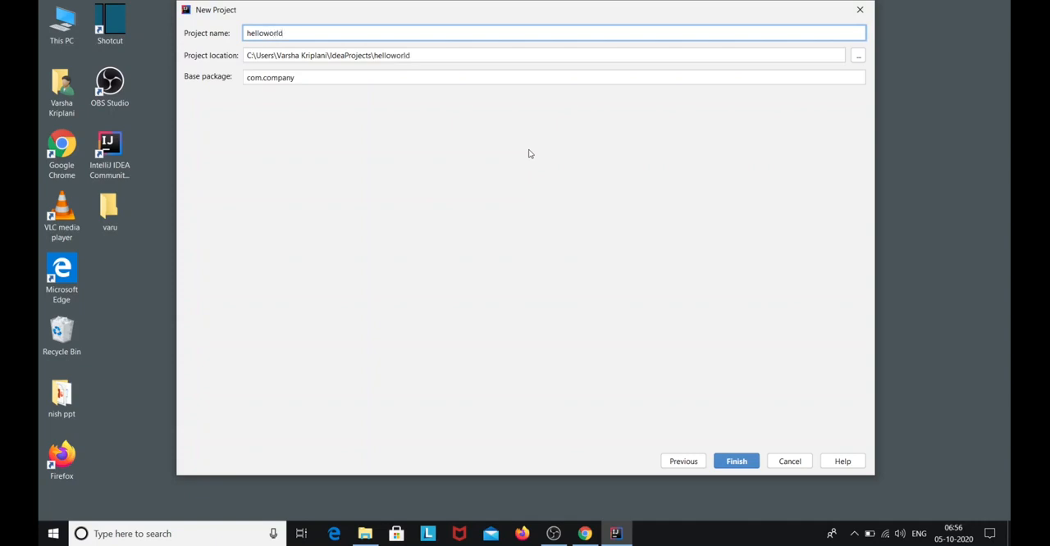
left_click(736, 461)
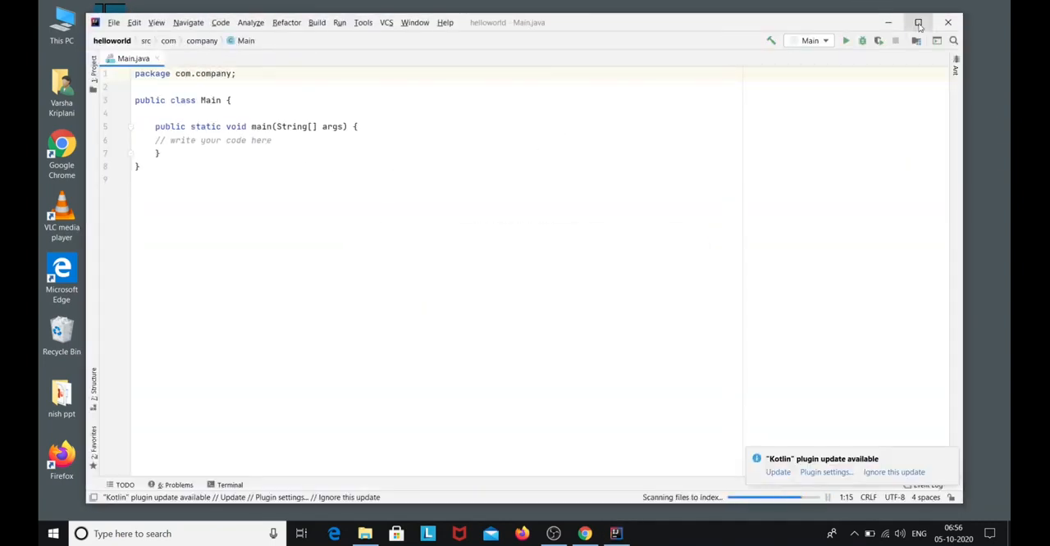
Maximize the project window, replace the placeholder comment in main with System.out.println("hello world"); and run Main
left_click(918, 23)
left_click(238, 125)
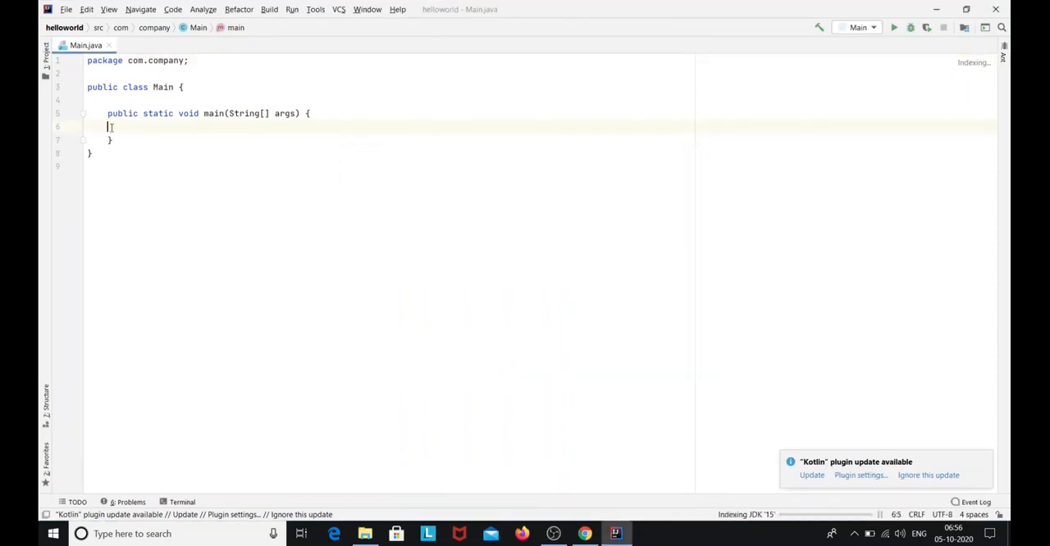
type("sout")
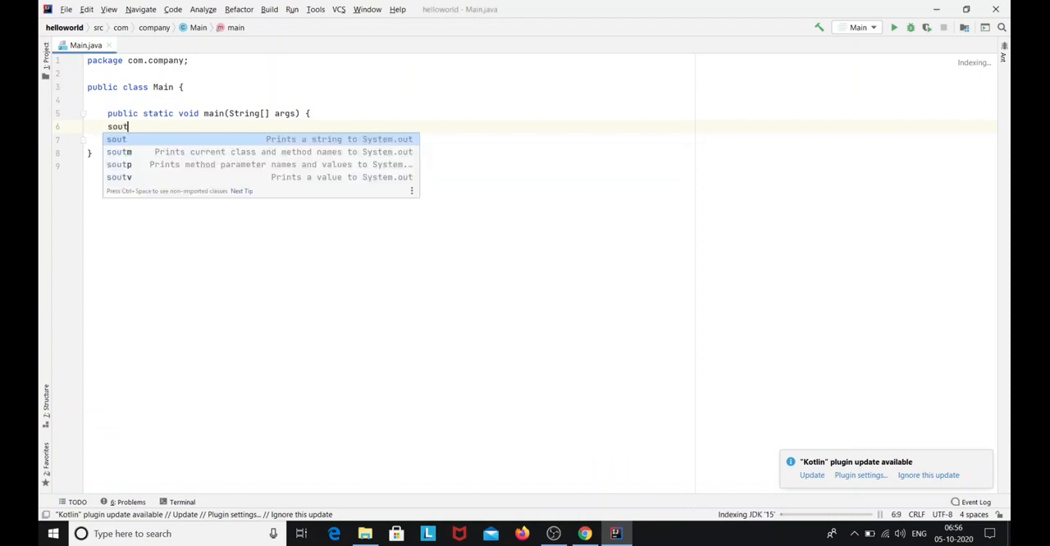
key("Return")
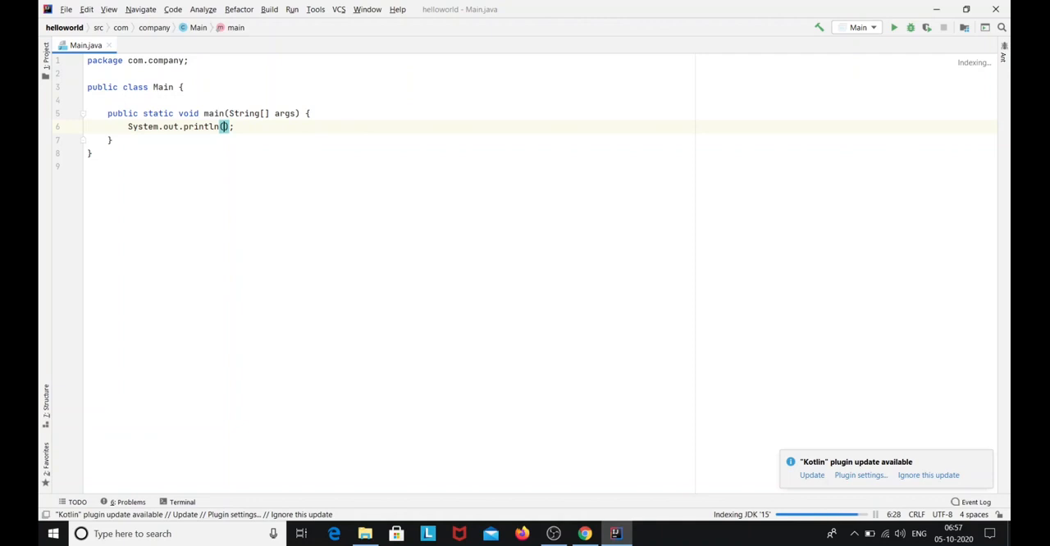
type("\"hell")
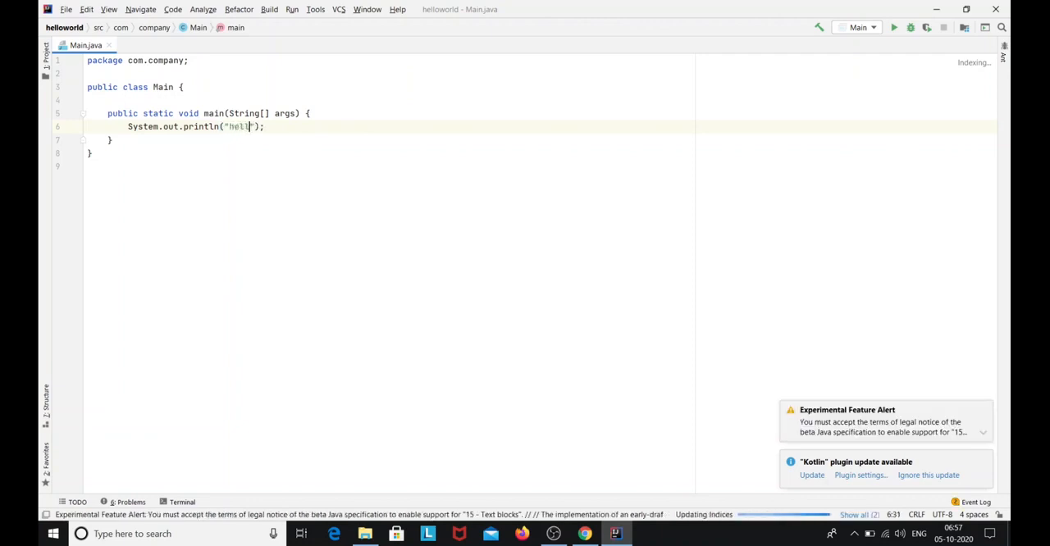
type("o world")
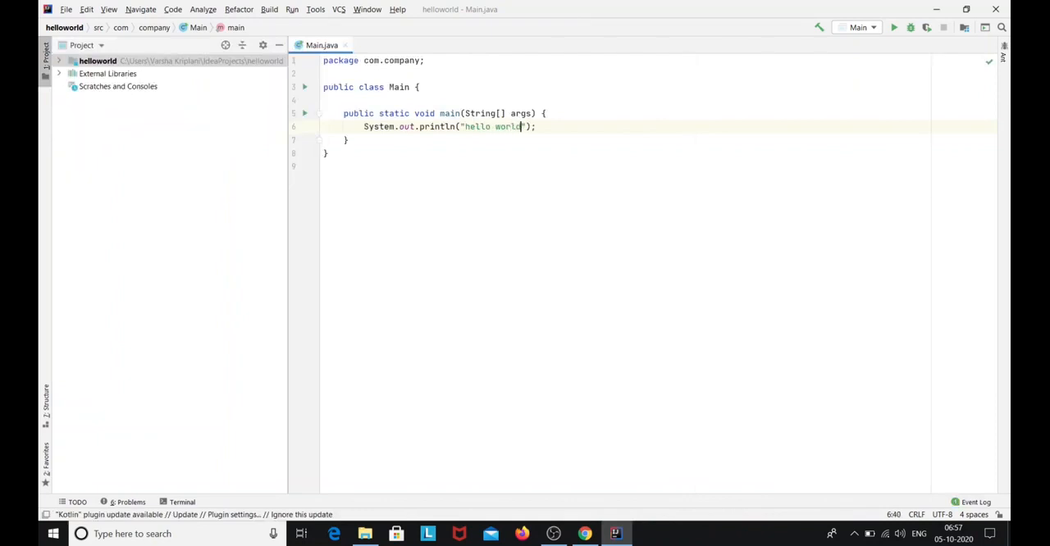
left_click(679, 129)
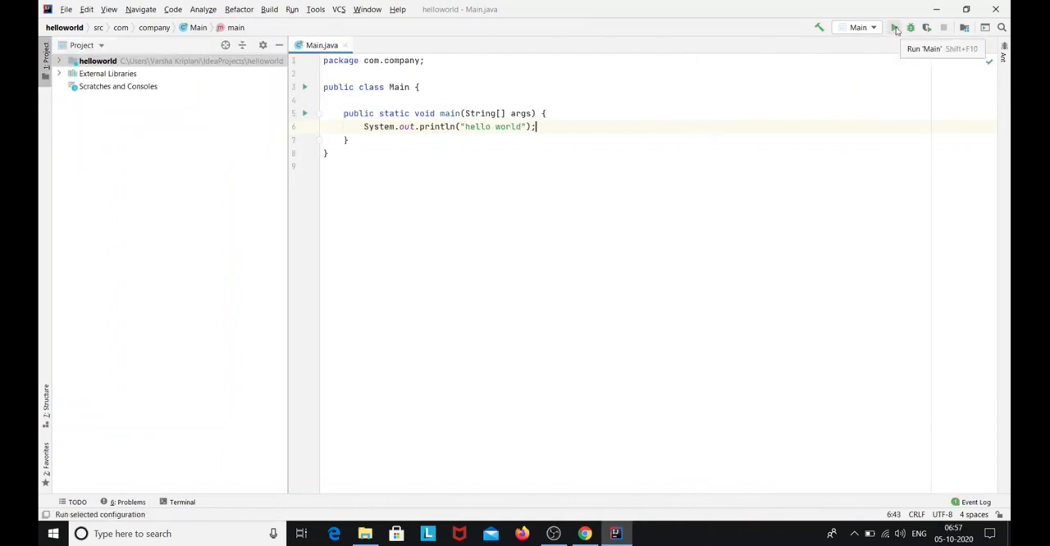
left_click(896, 29)
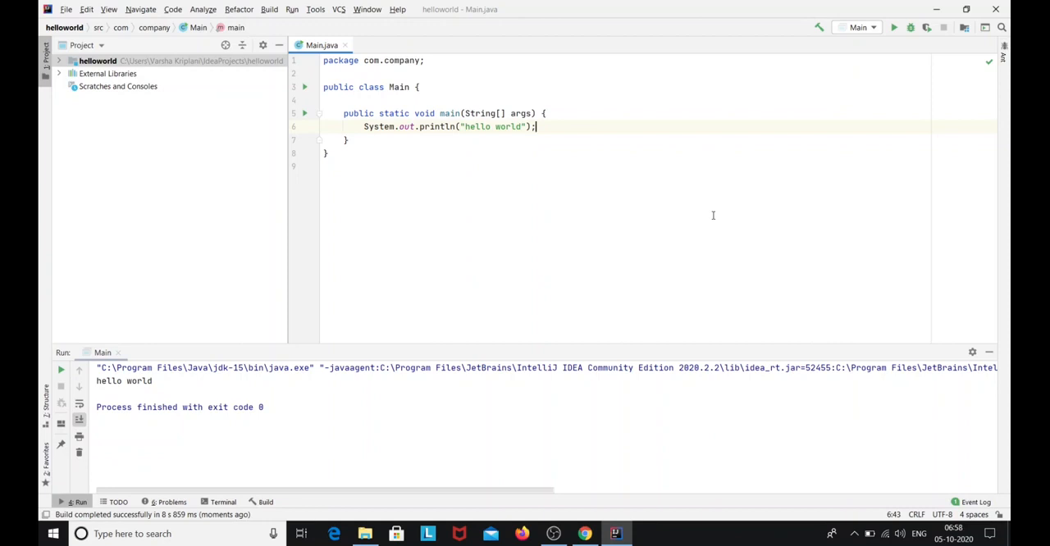
Switch to Chrome, search for "selenium hq" in a new tab and open the Downloads page of selenium.dev
left_click(941, 13)
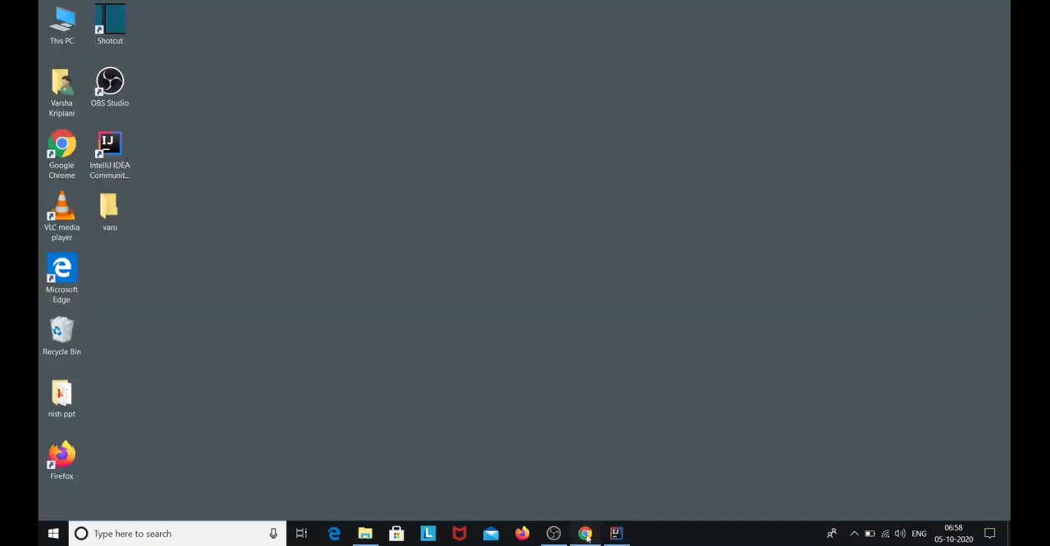
left_click(585, 534)
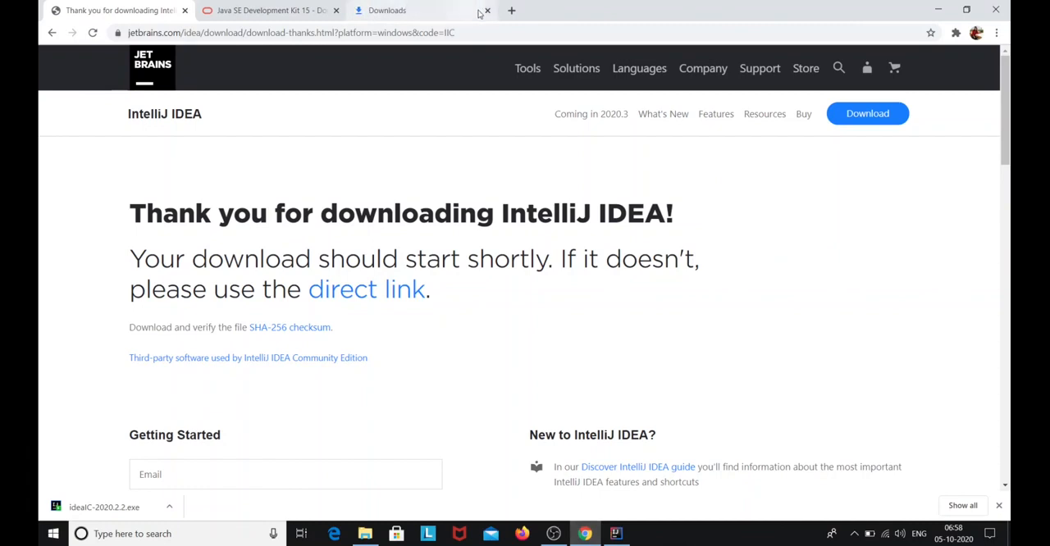
left_click(511, 10)
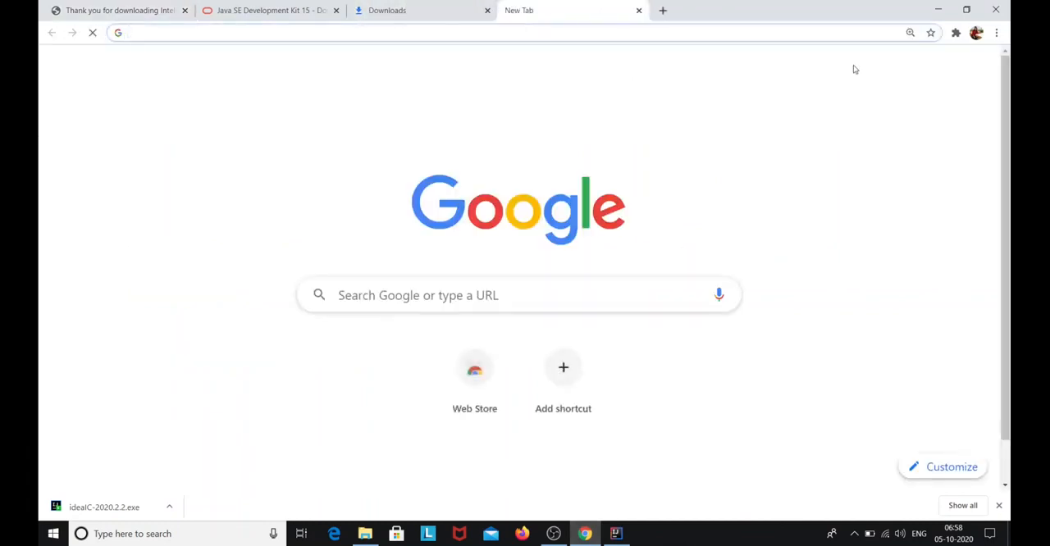
type("s")
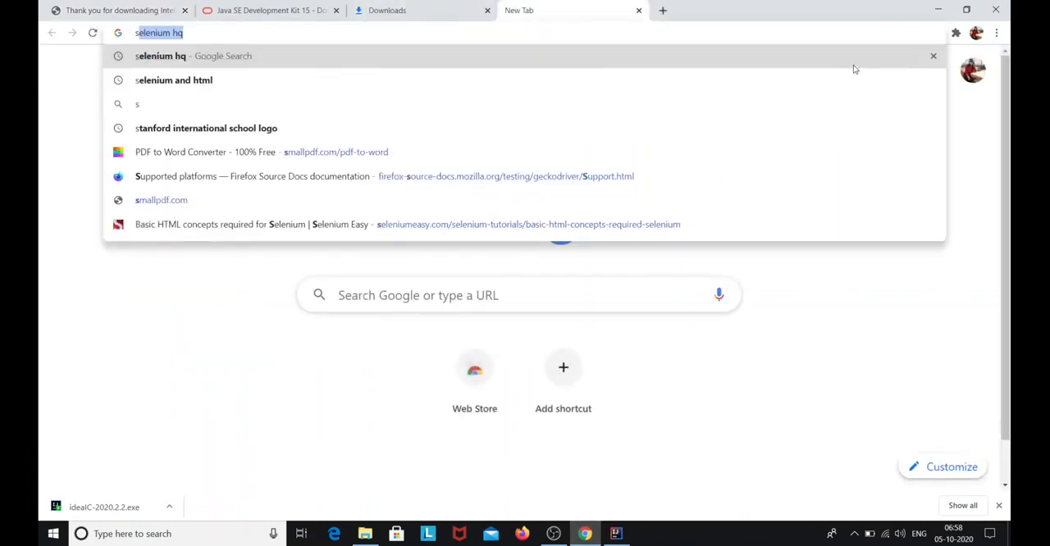
type("e")
key("Return")
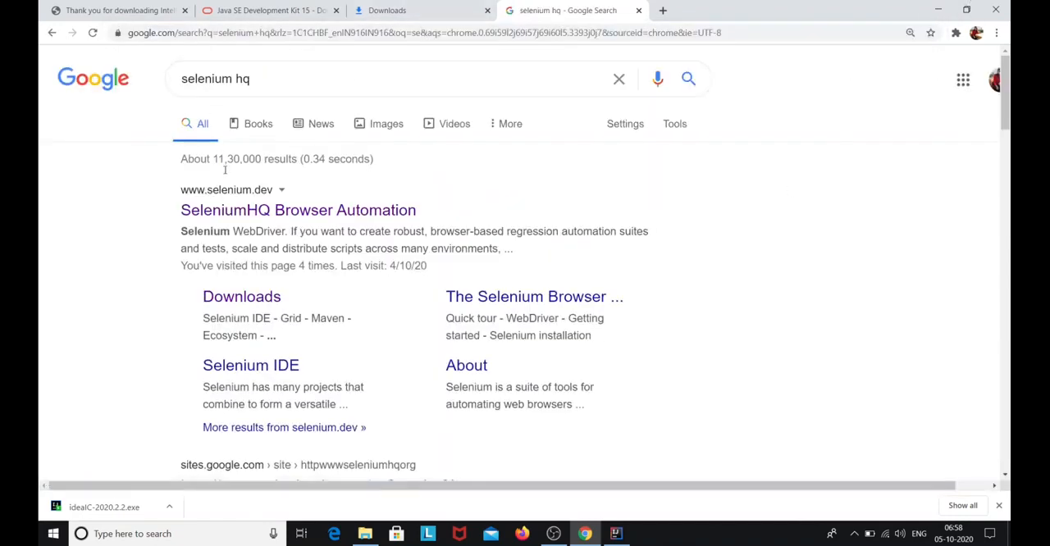
left_click(266, 210)
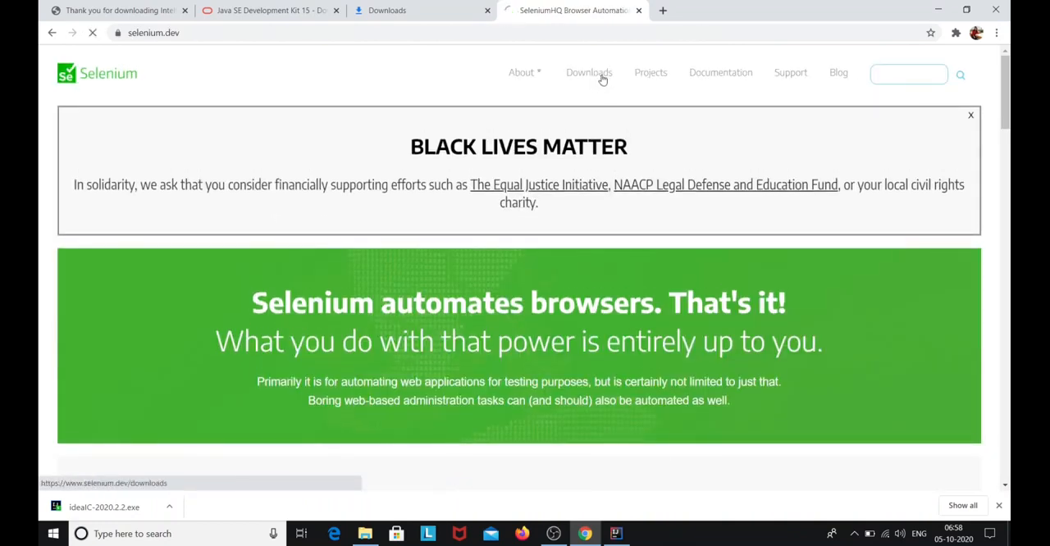
left_click(603, 77)
Examine the Selenium Client & WebDriver Language Bindings section and its table of language versions and download links
scroll(156, 279, "down", 10)
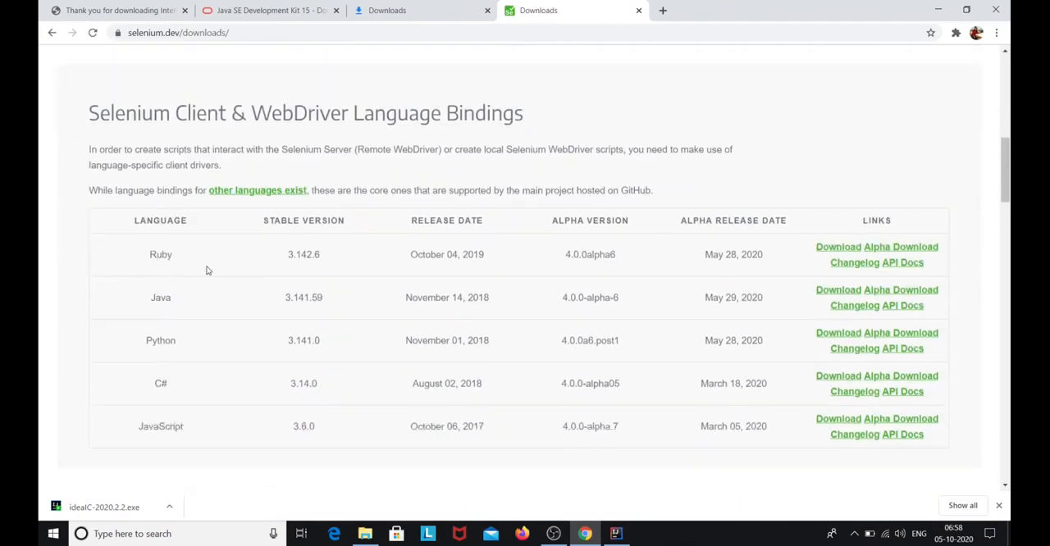
scroll(206, 270, "up", 1)
left_click_drag(89, 176, 531, 174)
scroll(533, 194, "down", 1)
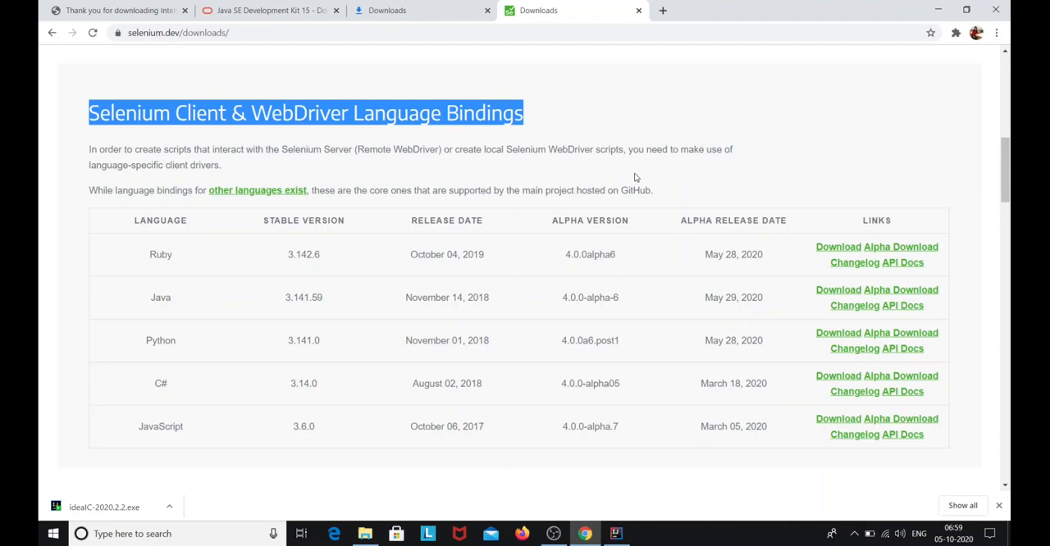
left_click(219, 256)
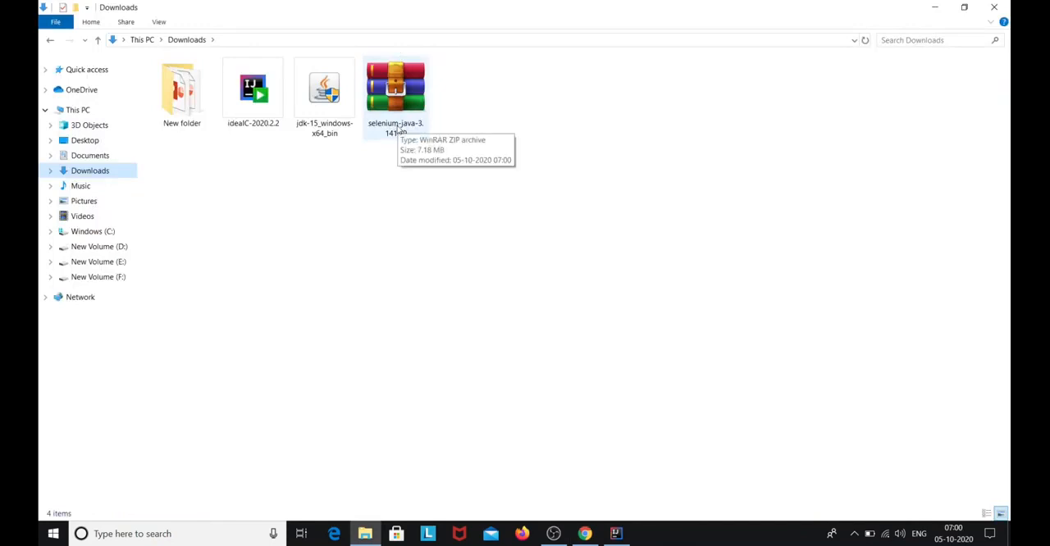
Extract the selenium-java-3.141.59 archive in the Downloads folder to its default selenium-java-3.141.59 destination folder
right_click(395, 91)
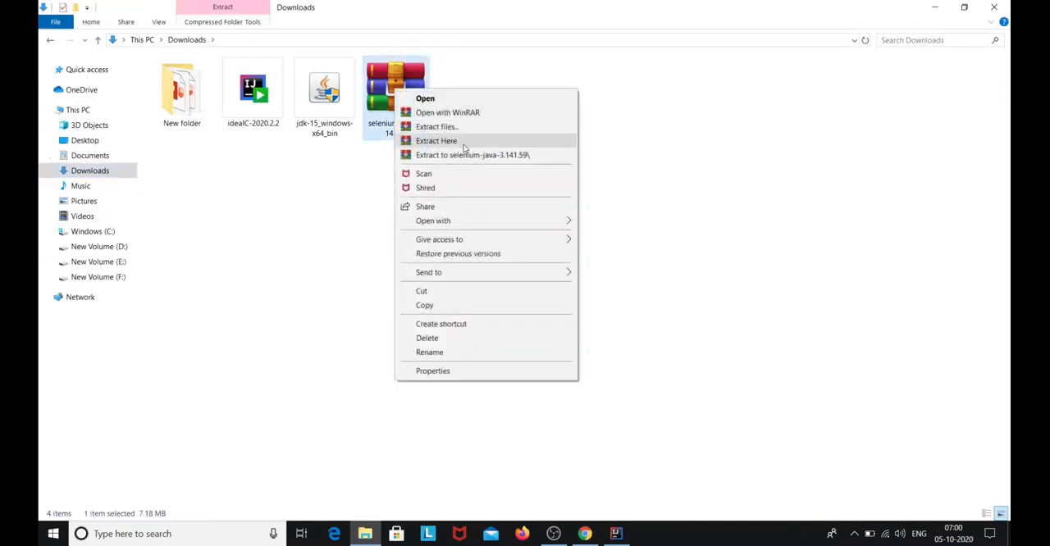
left_click(467, 128)
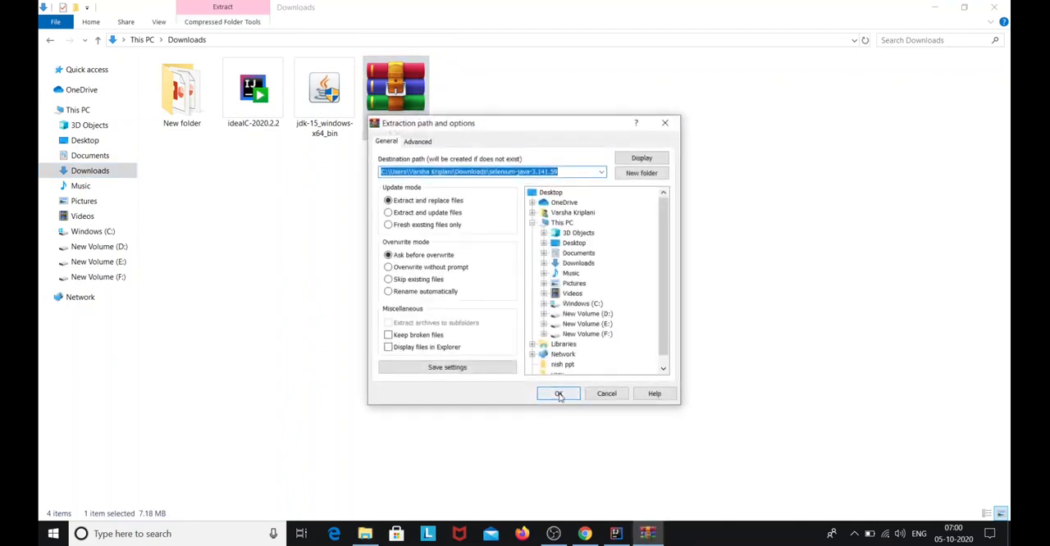
left_click(559, 394)
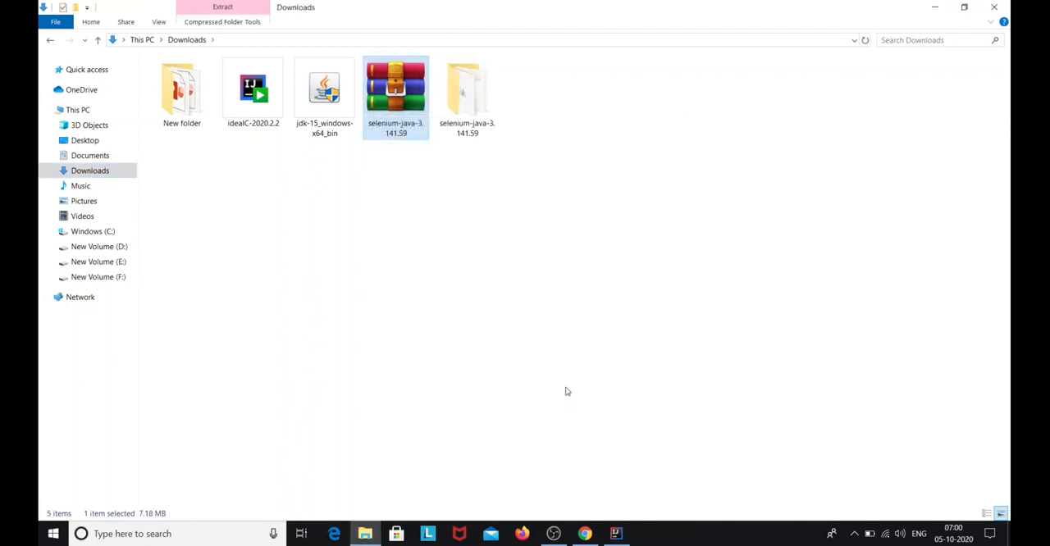
Create a folder named "selenium jars and drivers" on New Volume (D:)
double_click(470, 136)
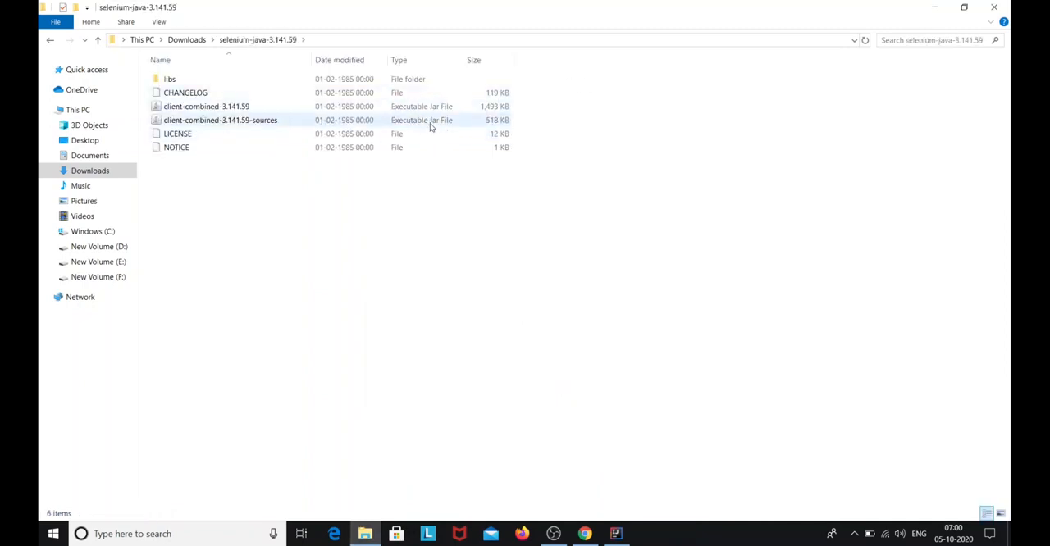
left_click(128, 251)
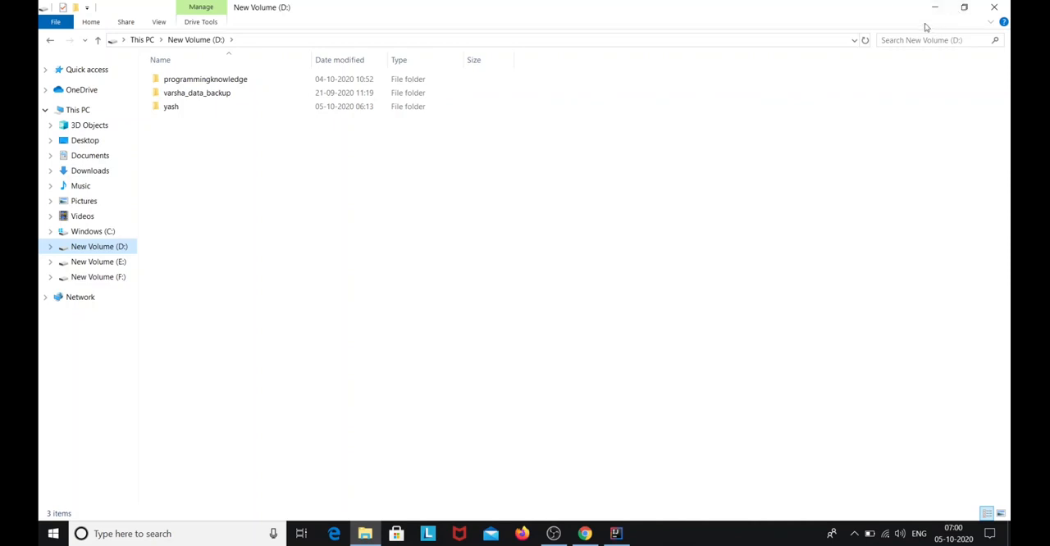
right_click(223, 189)
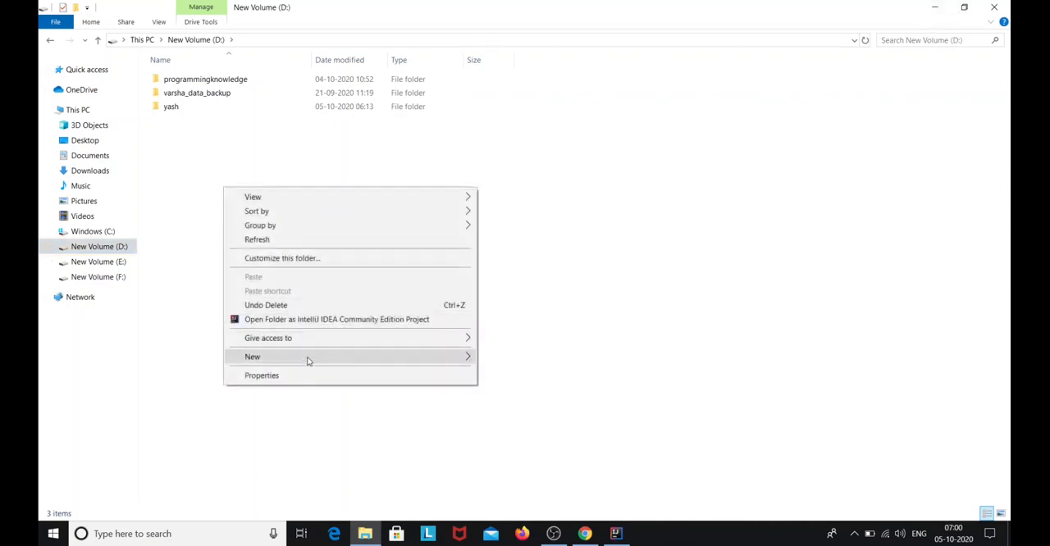
mouse_move(309, 361)
left_click(556, 168)
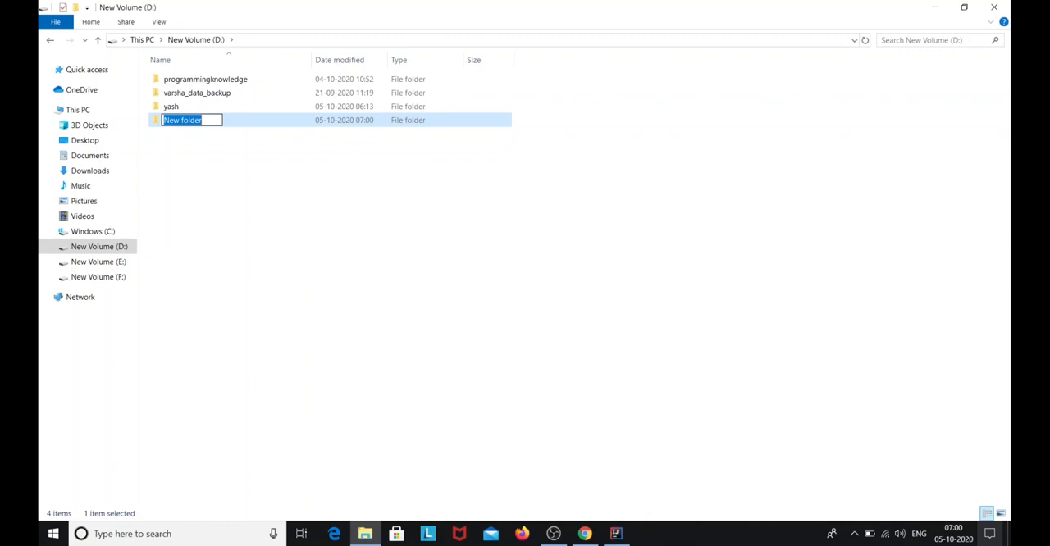
type("sele")
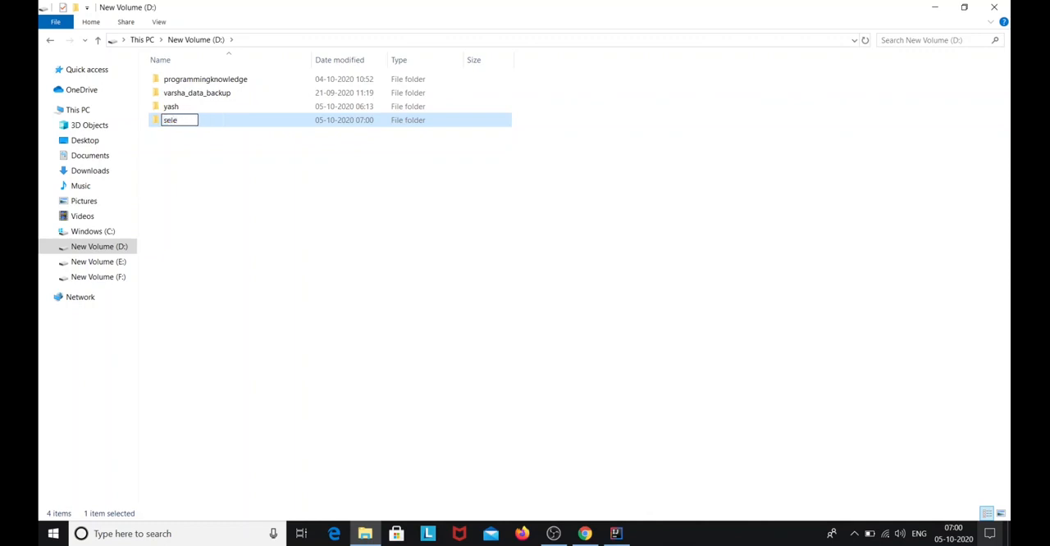
type("nium jars and drivers")
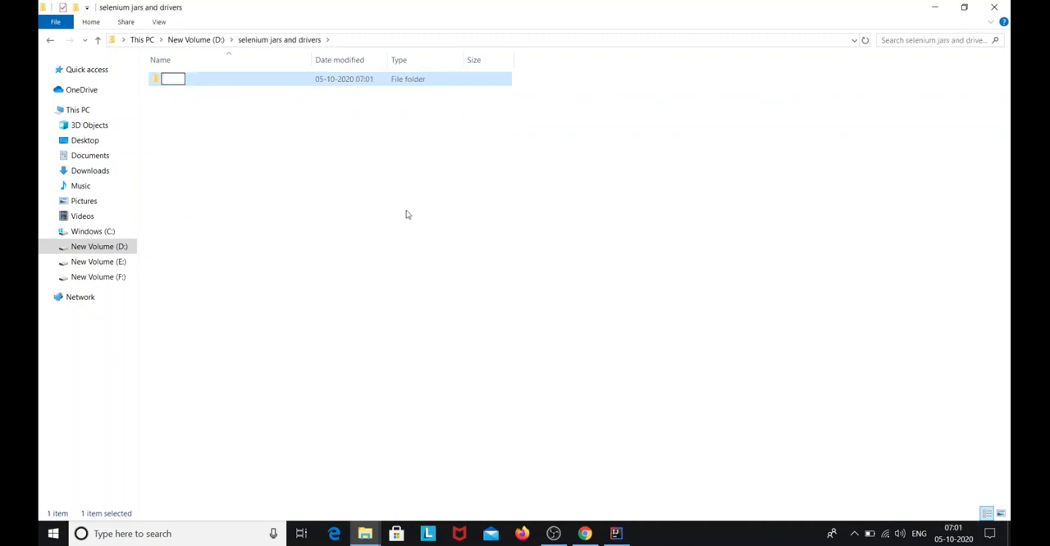
Create two subfolders named "jars" and "drivers" inside the selenium jars and drivers folder
type("jars")
key("BackSpace")
type("s")
key("Return")
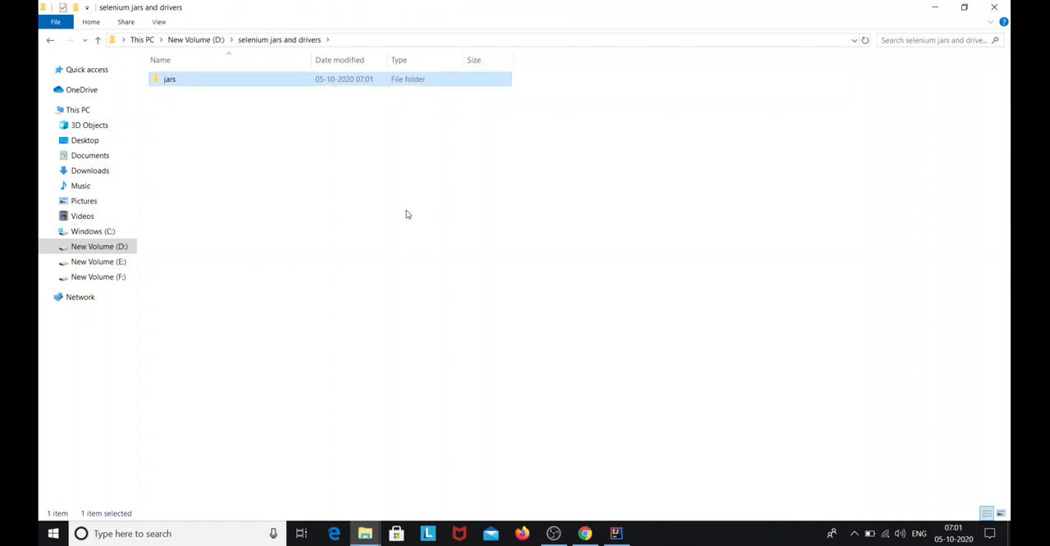
key("ctrl+shift+n")
type("dri")
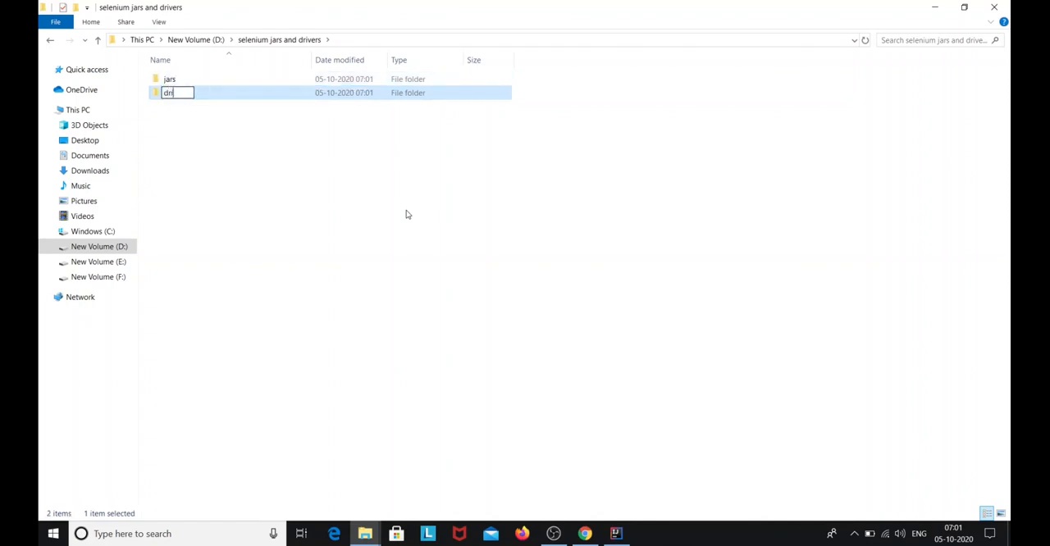
type("vers")
key("Return")
key("Return")
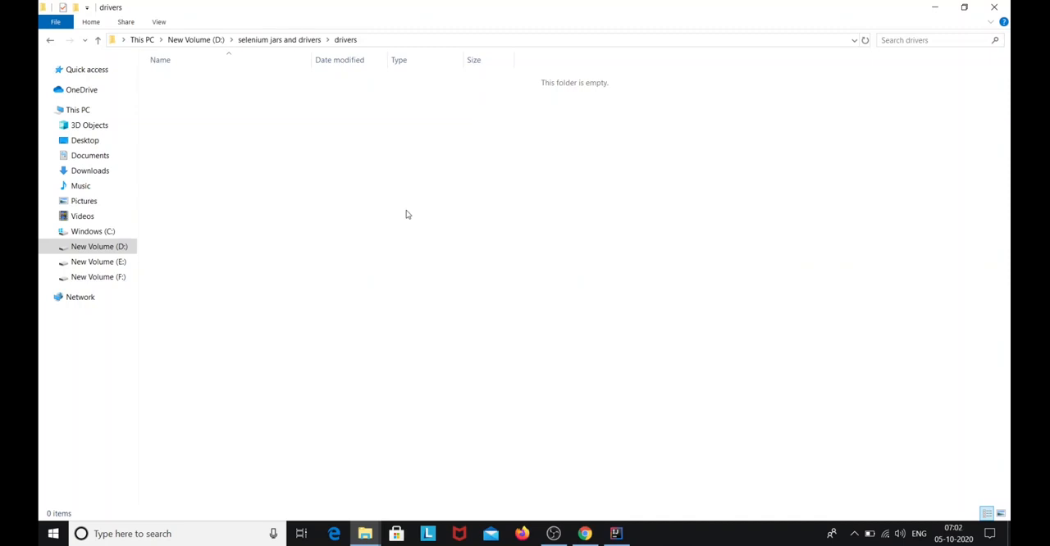
Create a "chromedriver" folder inside the drivers folder and return to the selenium jars and drivers folder
key("ctrl+shift+n")
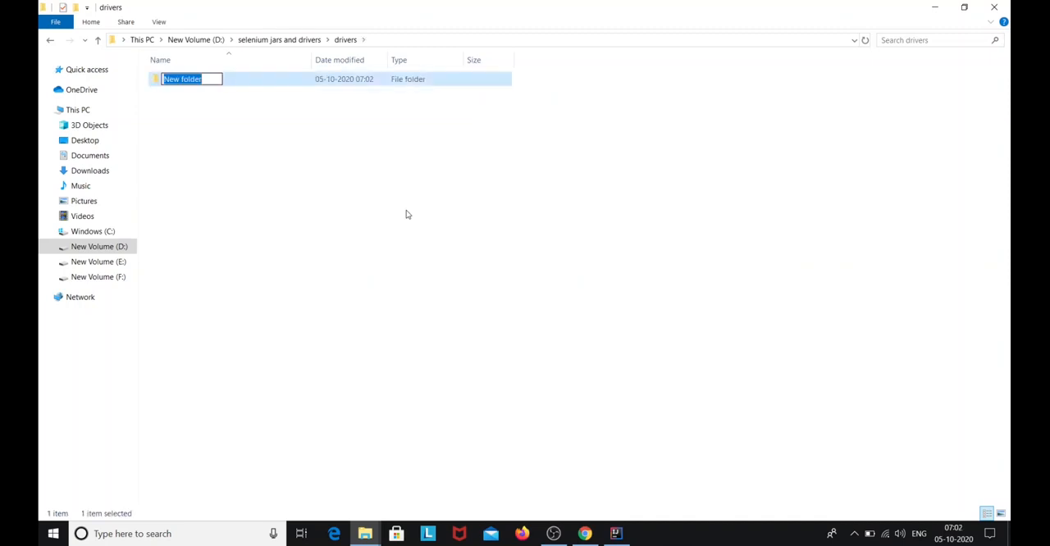
type("chrome")
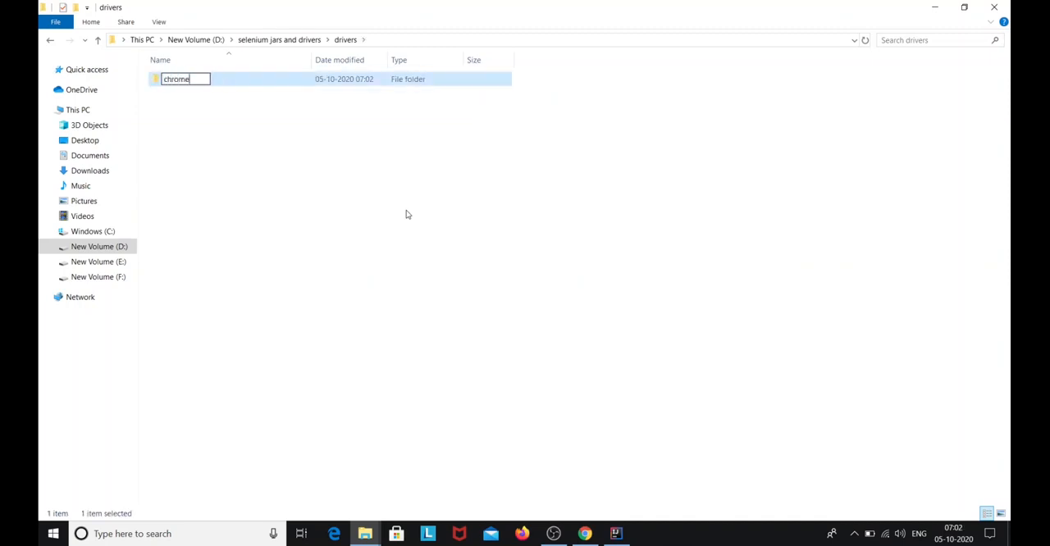
type("driver")
key("Return")
key("BackSpace")
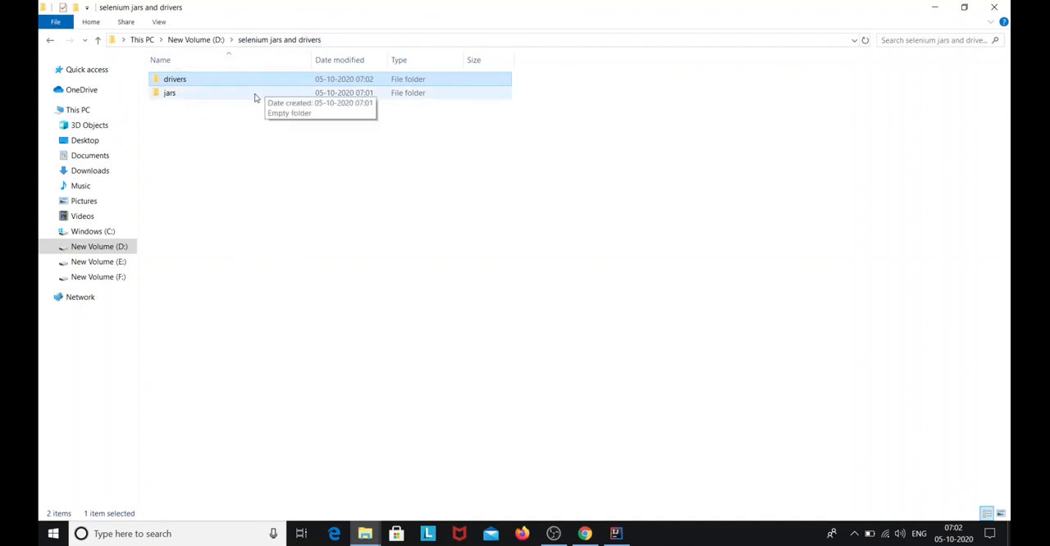
Copy client-combined-3.141.59 and client-combined-3.141.59-sources from the extracted selenium-java-3.141.59 folder in Downloads into the new jars folder on D:
left_click(91, 171)
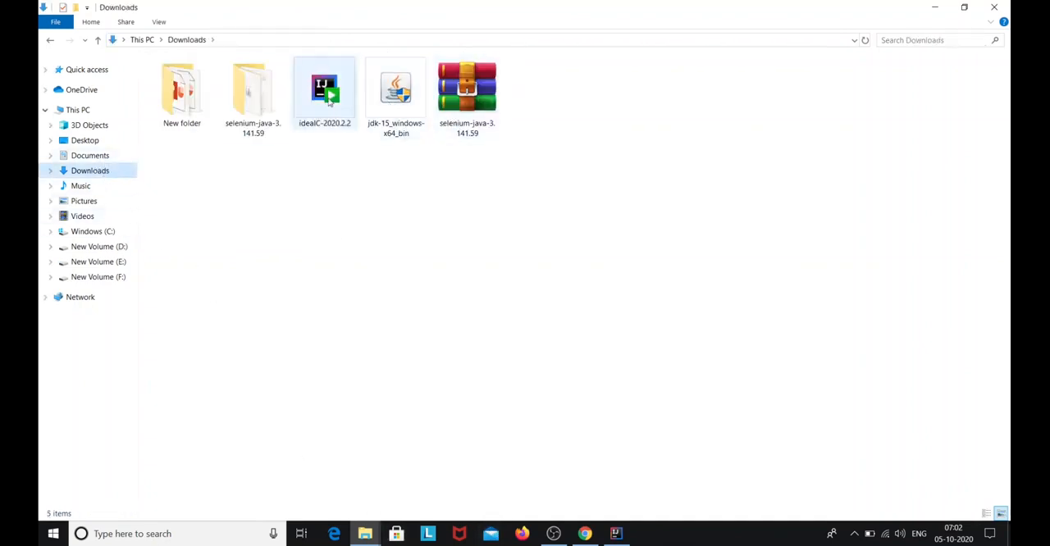
double_click(265, 97)
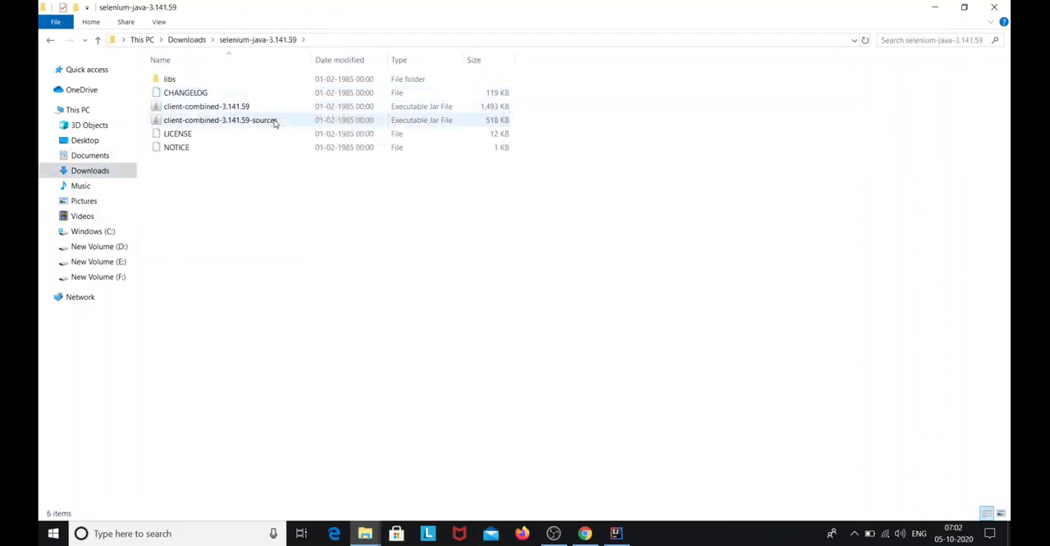
left_click(275, 121)
left_click(275, 105)
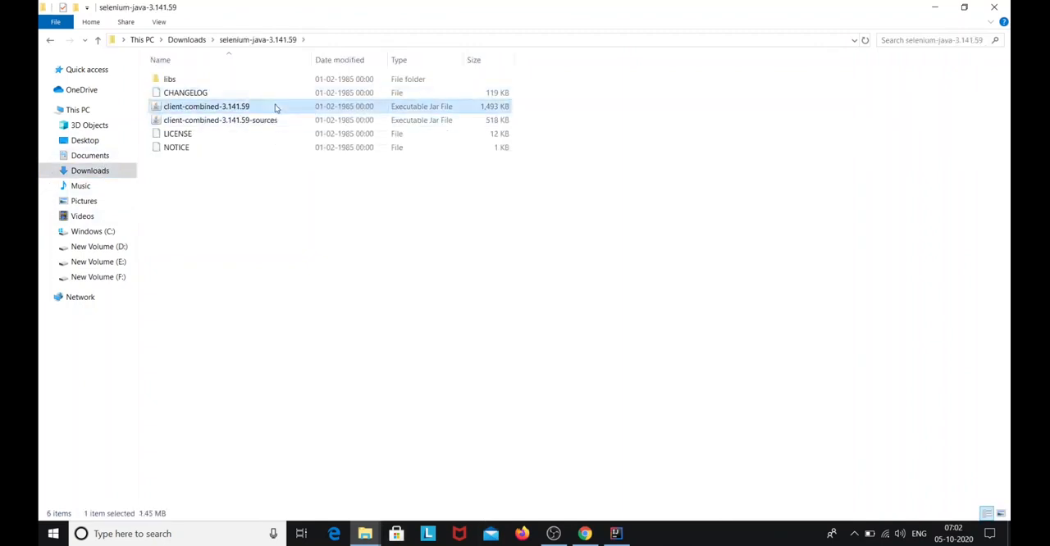
left_click(281, 121, "ctrl")
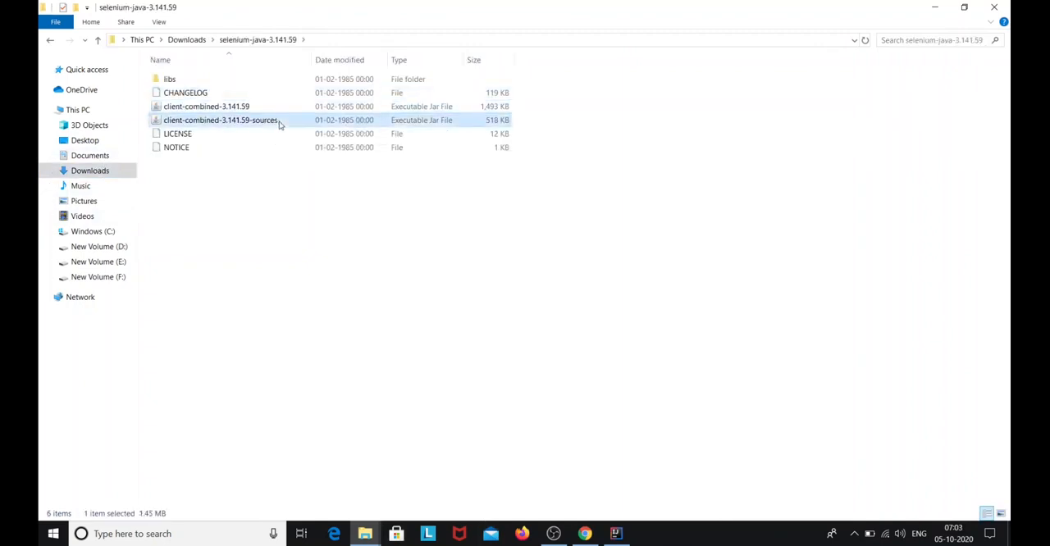
left_click(73, 248)
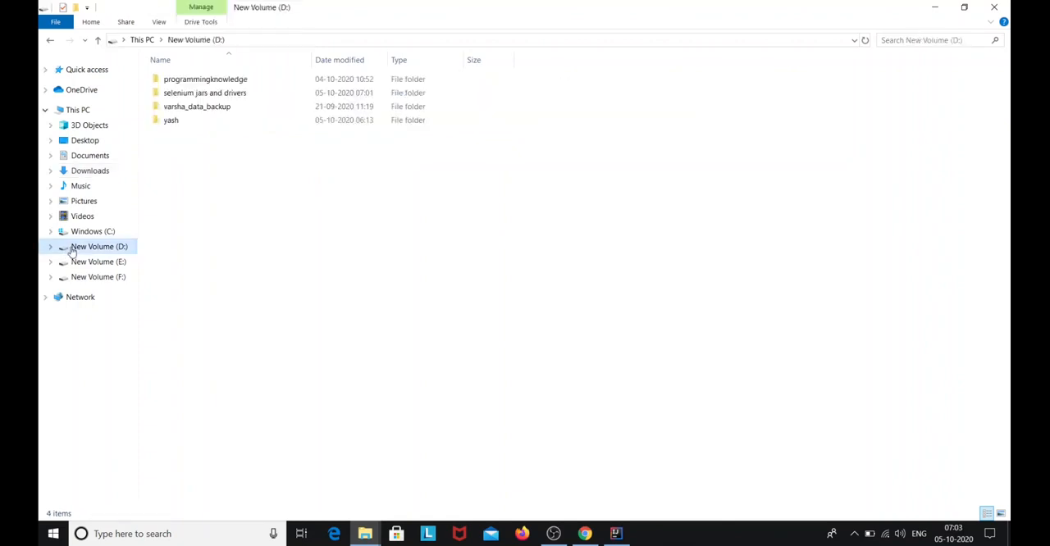
left_click(209, 95)
key("alt+Left")
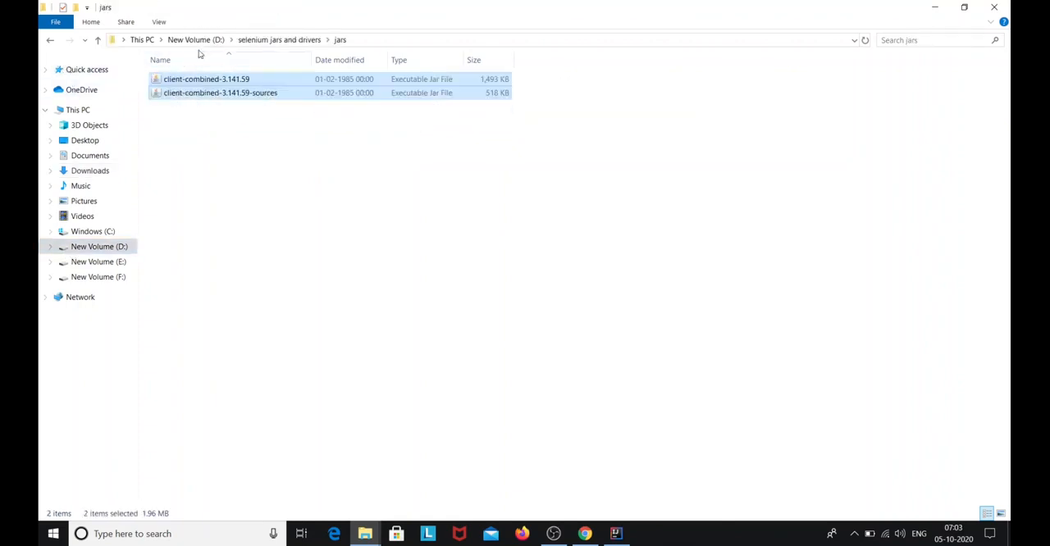
Copy all the jar files from the extracted Selenium libs folder into the jars folder on D:
key("alt+Left")
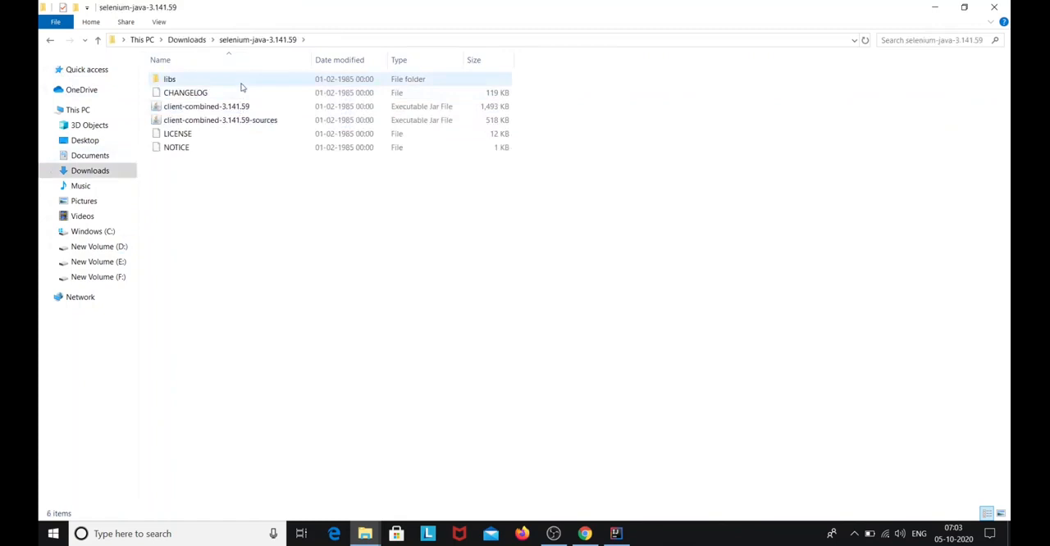
double_click(241, 82)
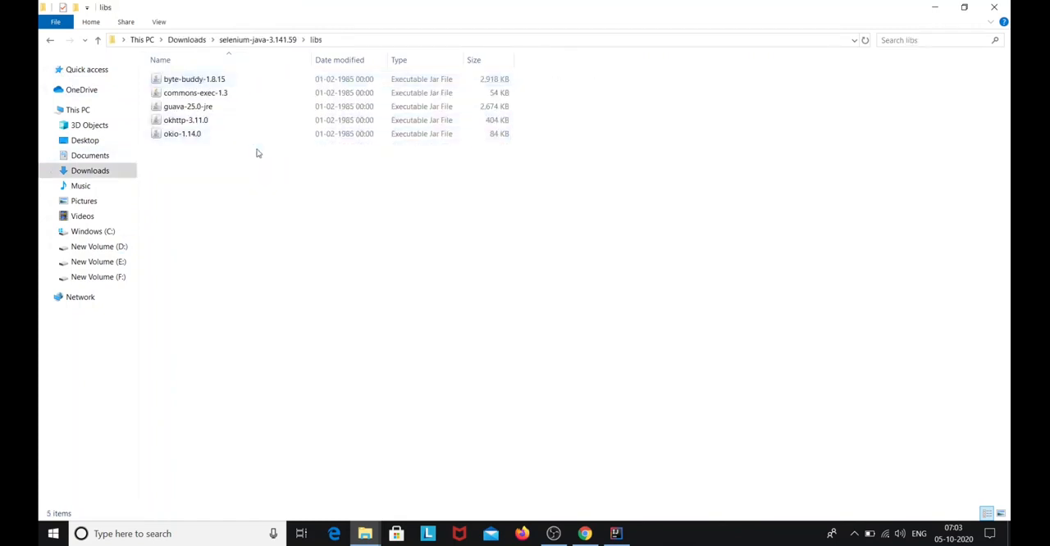
left_click_drag(362, 168, 296, 85)
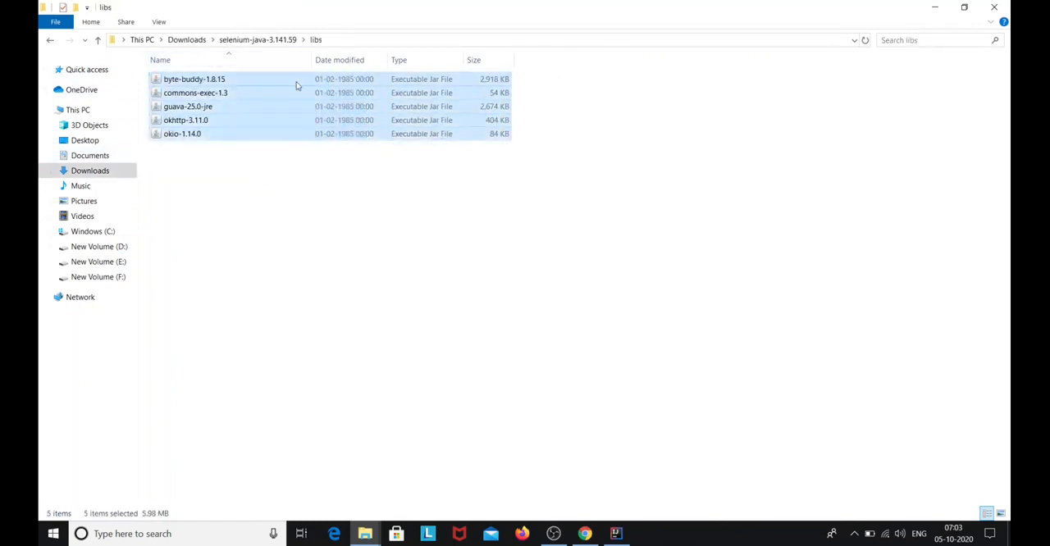
left_click(99, 246)
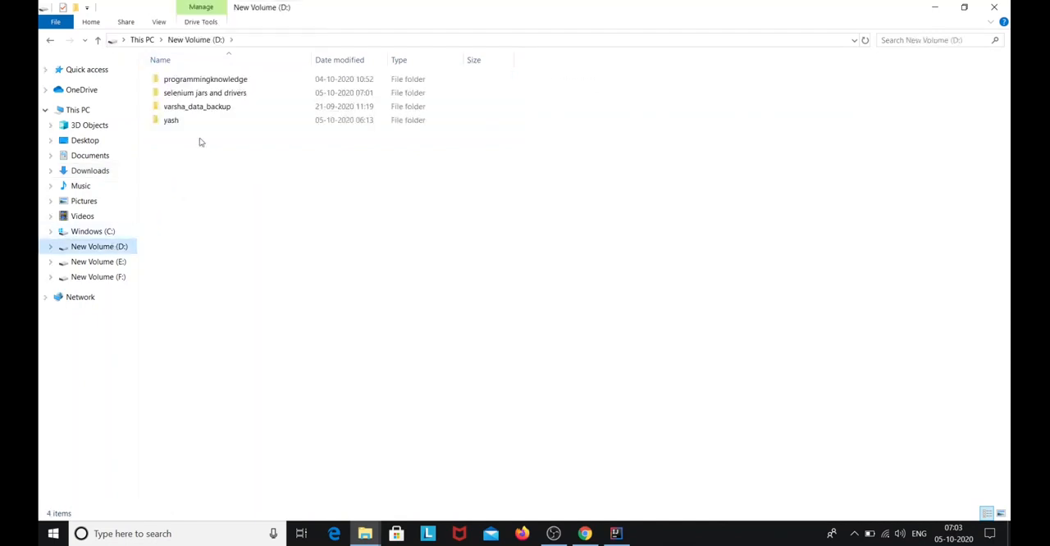
double_click(228, 93)
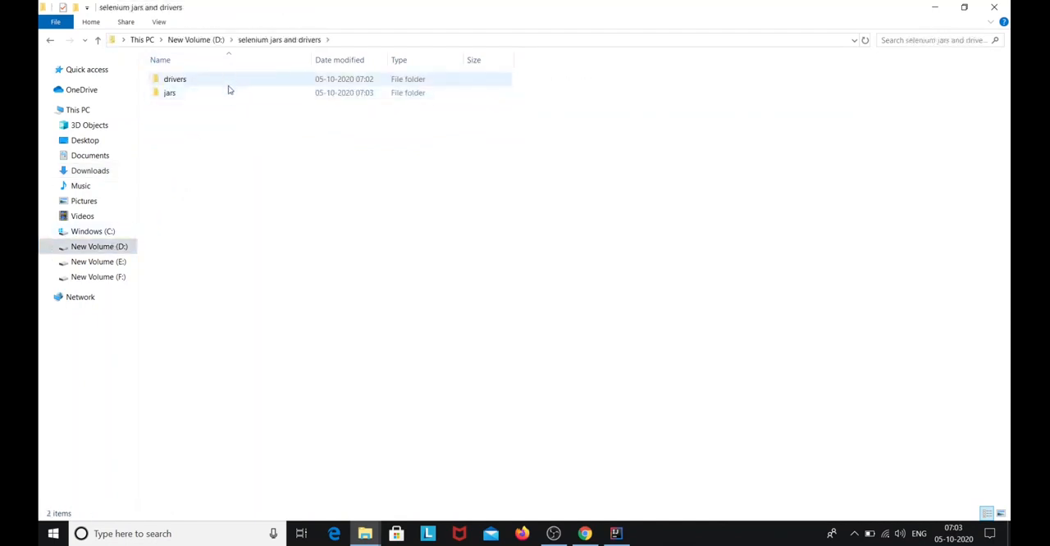
left_click(229, 94)
double_click(229, 92)
key("ctrl+v")
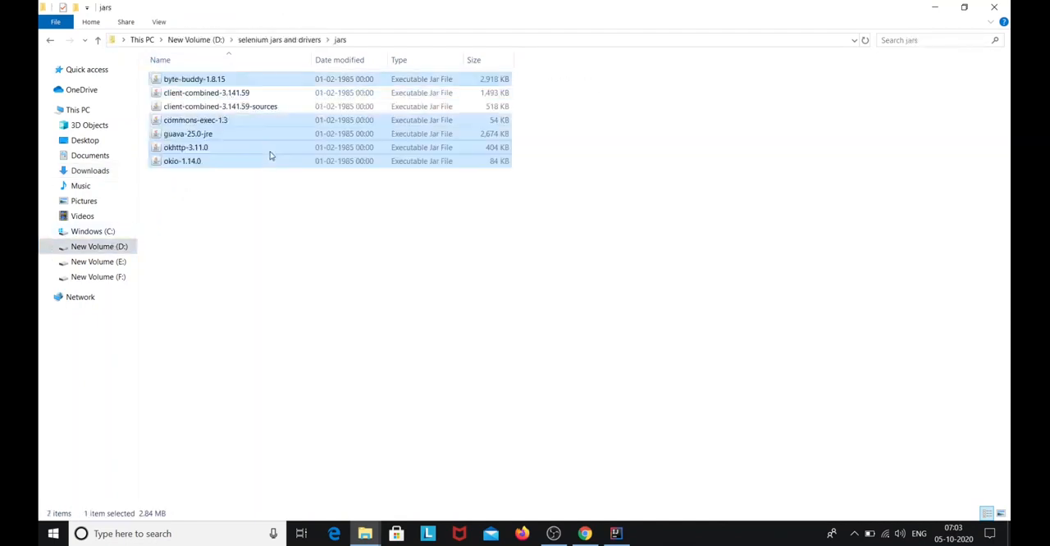
left_click(269, 234)
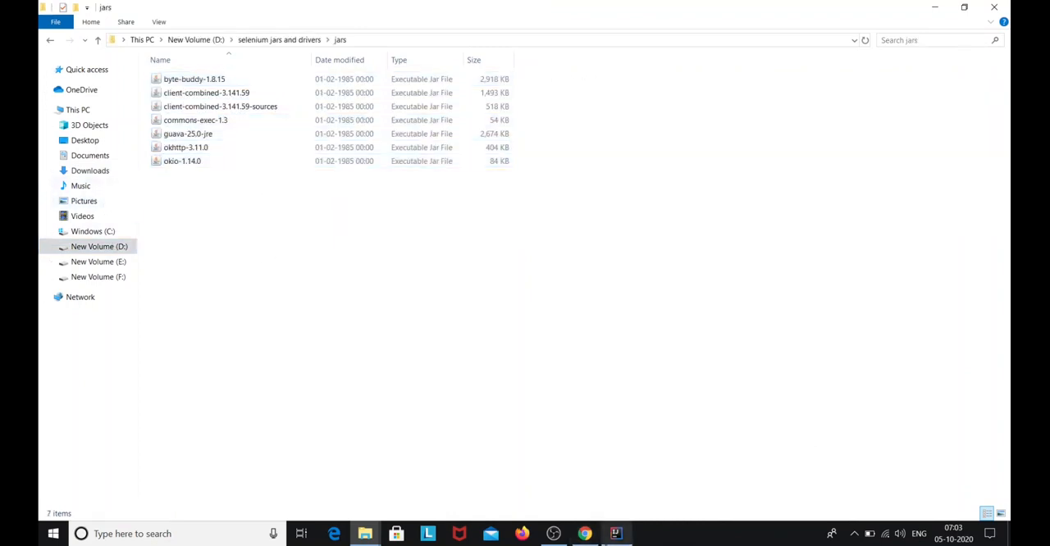
Switch to IntelliJ IDEA and start a new Java project based on the Command Line App template
left_click(617, 534)
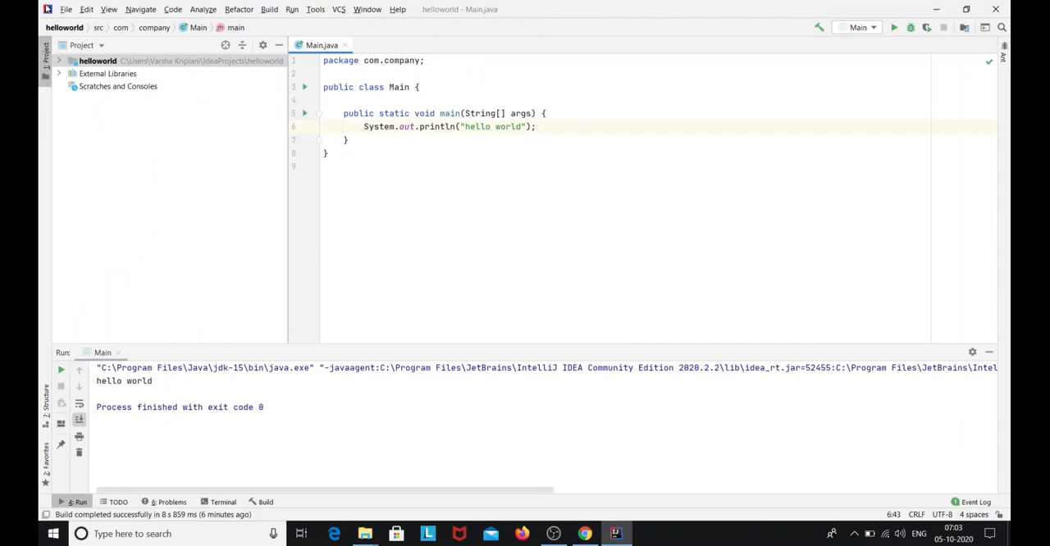
left_click(65, 9)
mouse_move(81, 29)
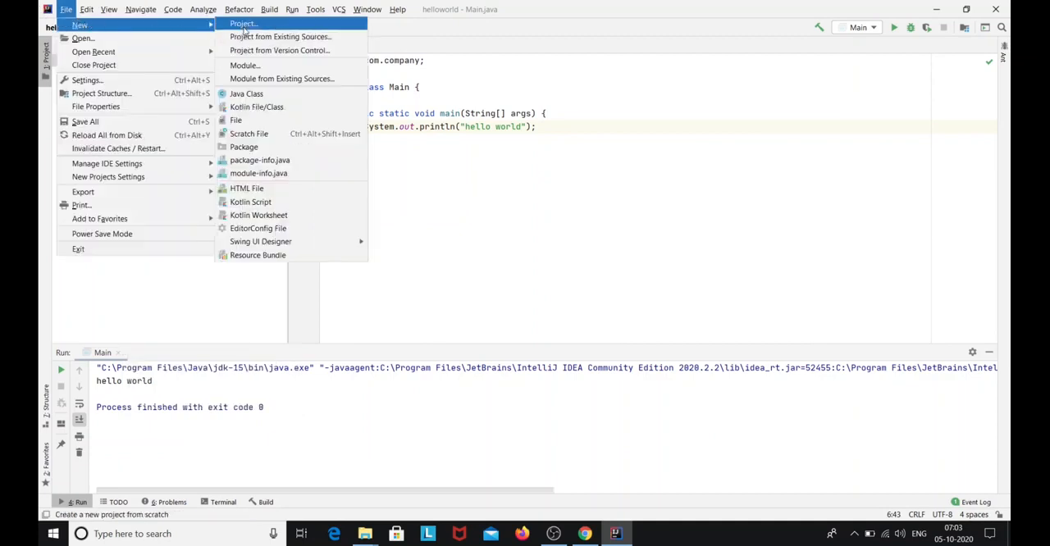
left_click(246, 26)
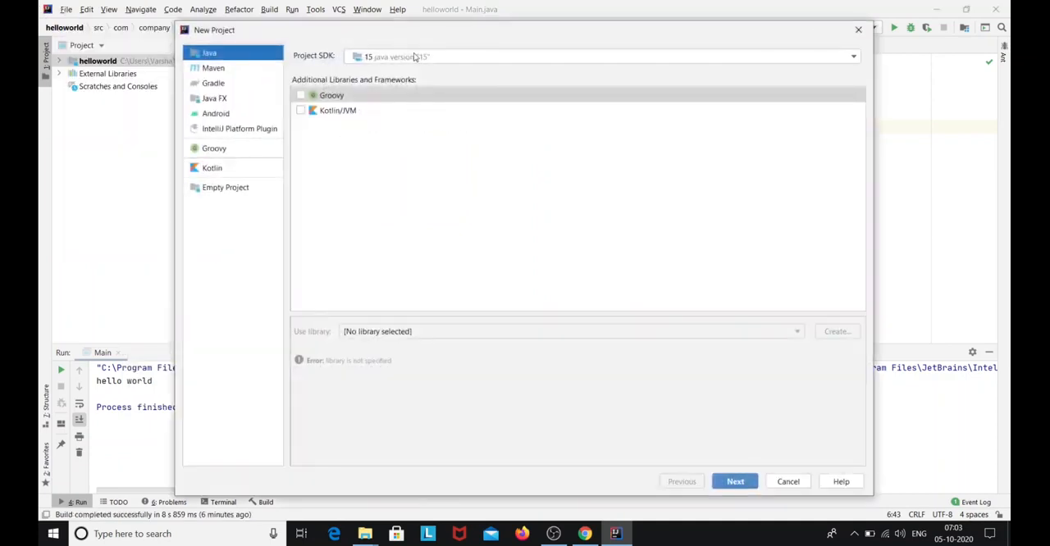
left_click(736, 482)
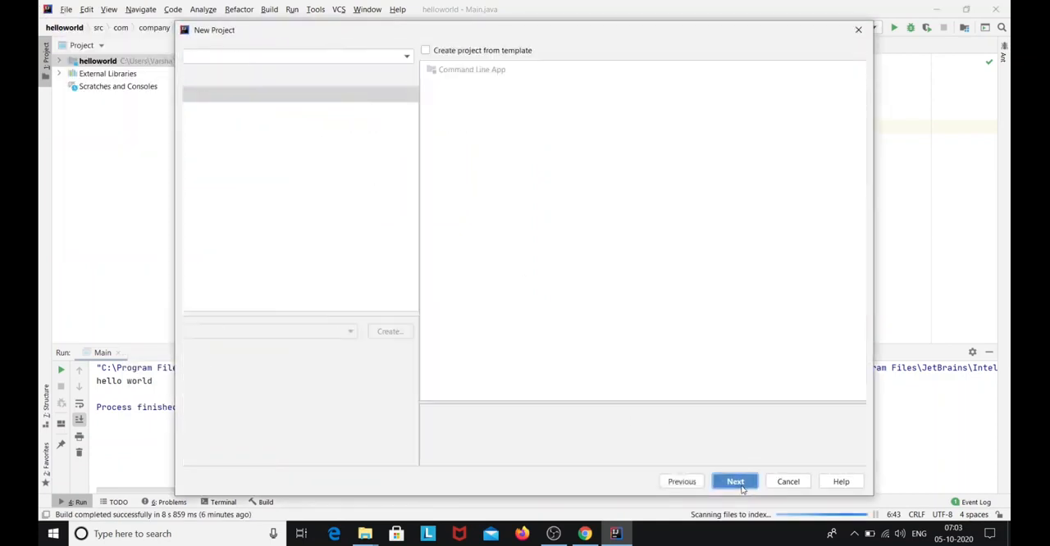
left_click(190, 51)
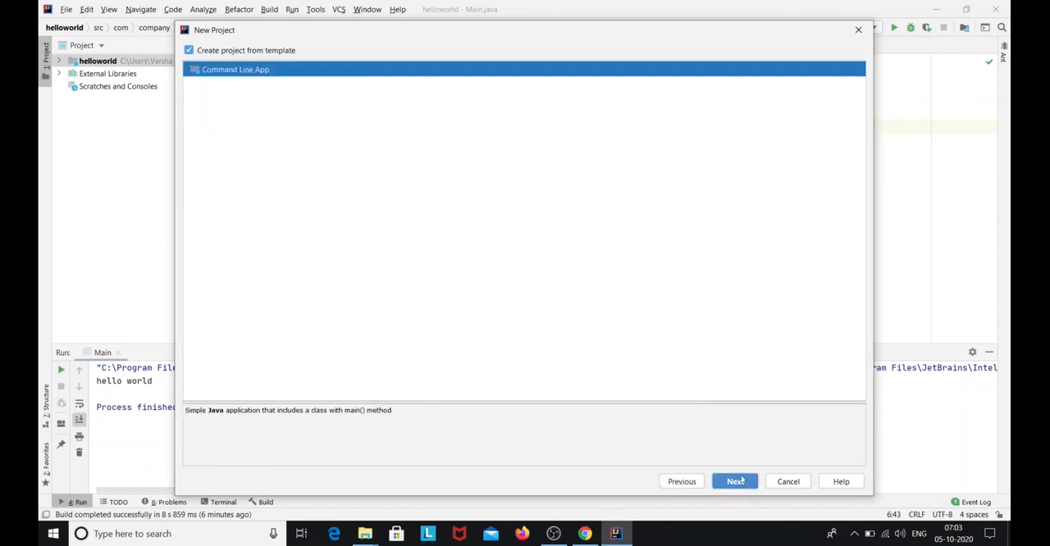
left_click(736, 482)
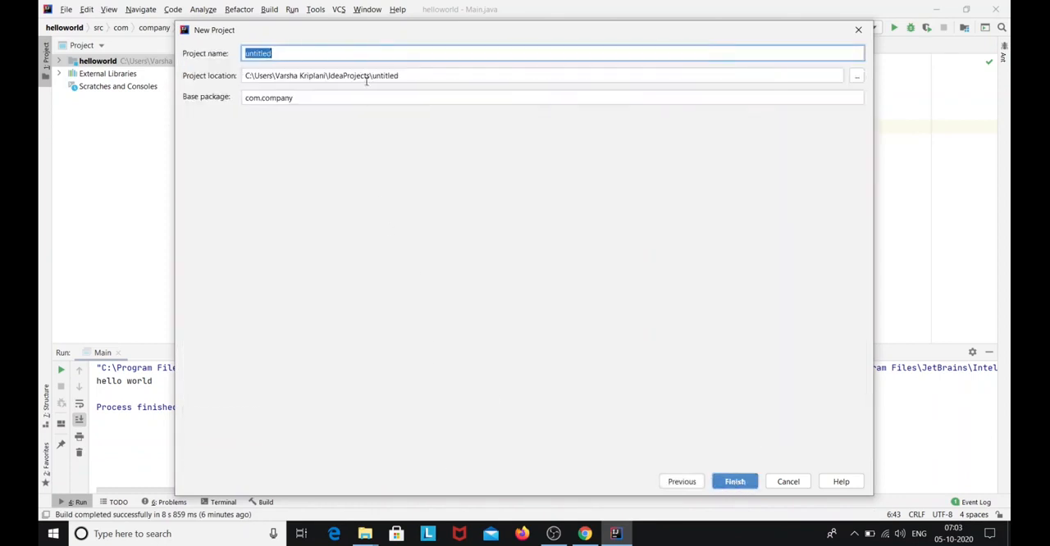
Name the project selenium with base package com.selenium, create it in a new window and dismiss the Experimental Feature Alert
type("selenium")
left_click(354, 101)
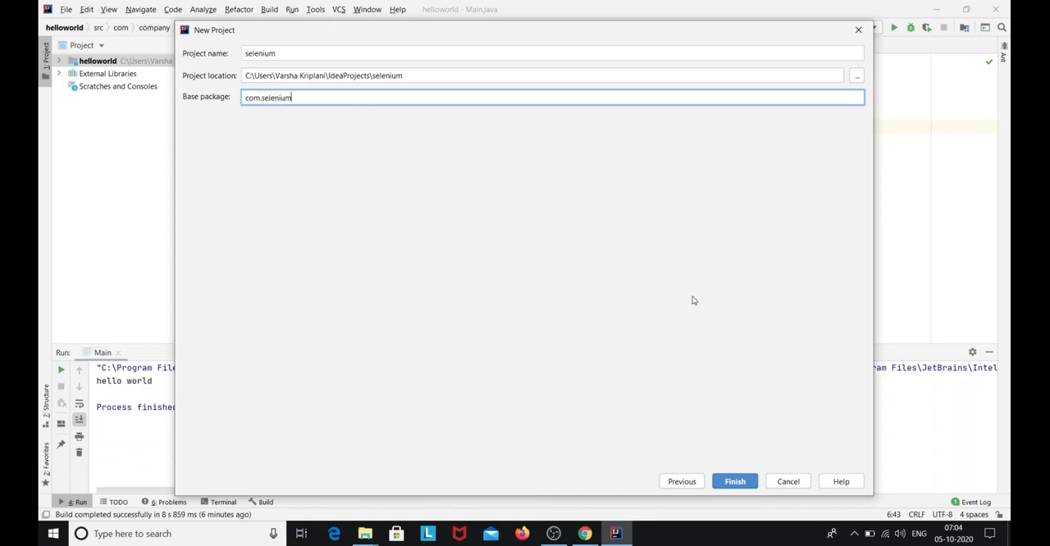
left_click(735, 481)
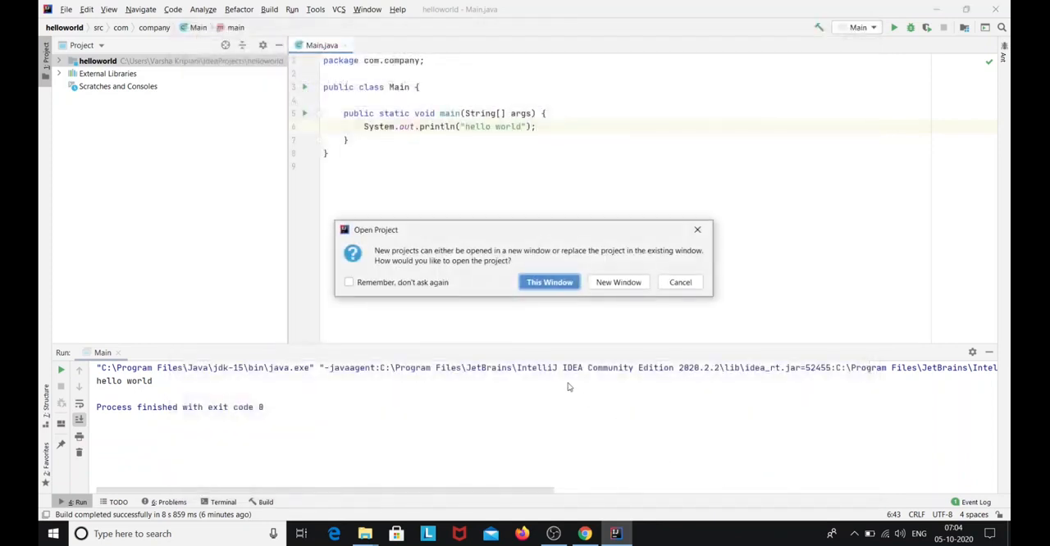
left_click(619, 284)
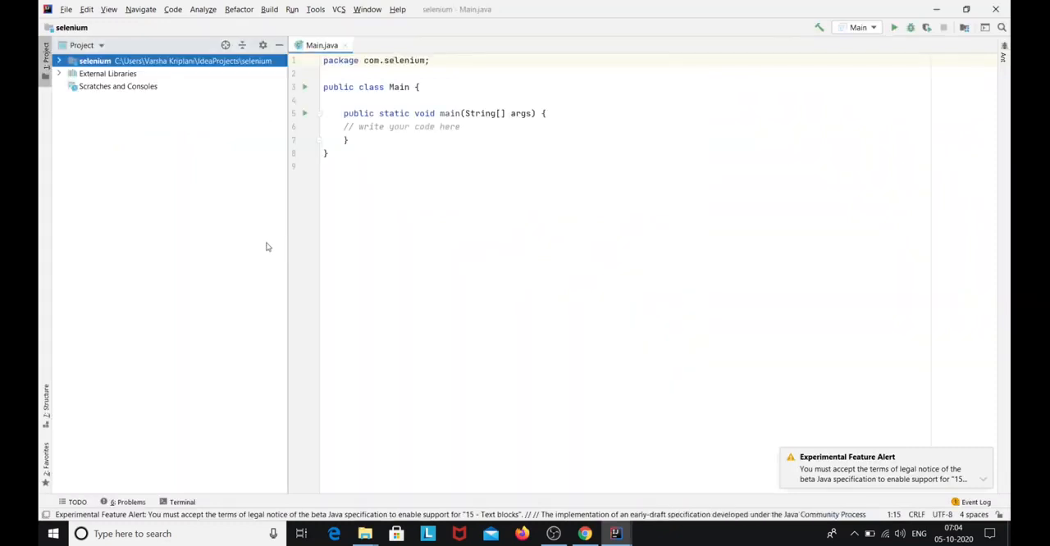
left_click(983, 458)
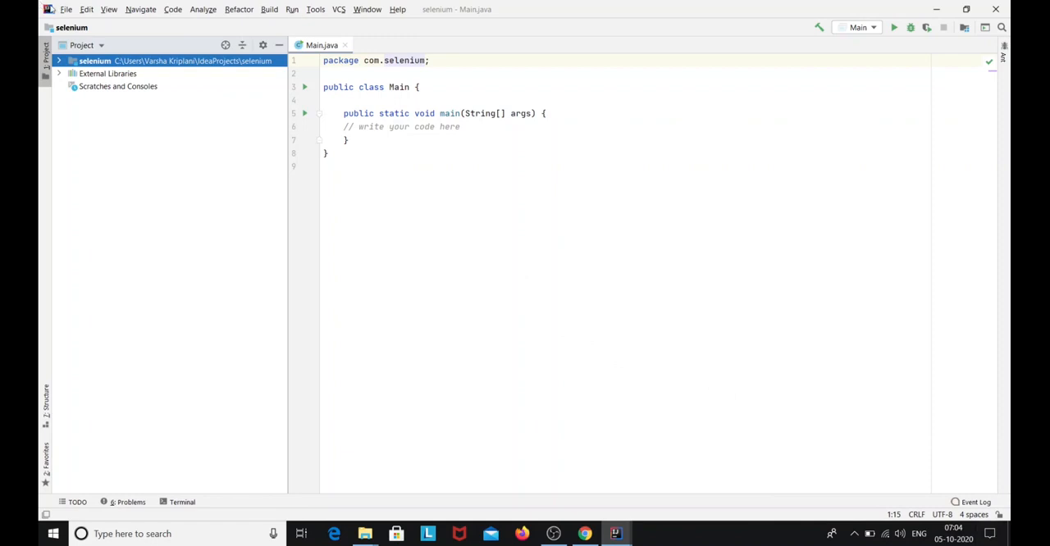
Open the project structure settings, accepting the Experimental Feature Alert, and show the selenium module's dependencies
left_click(67, 10)
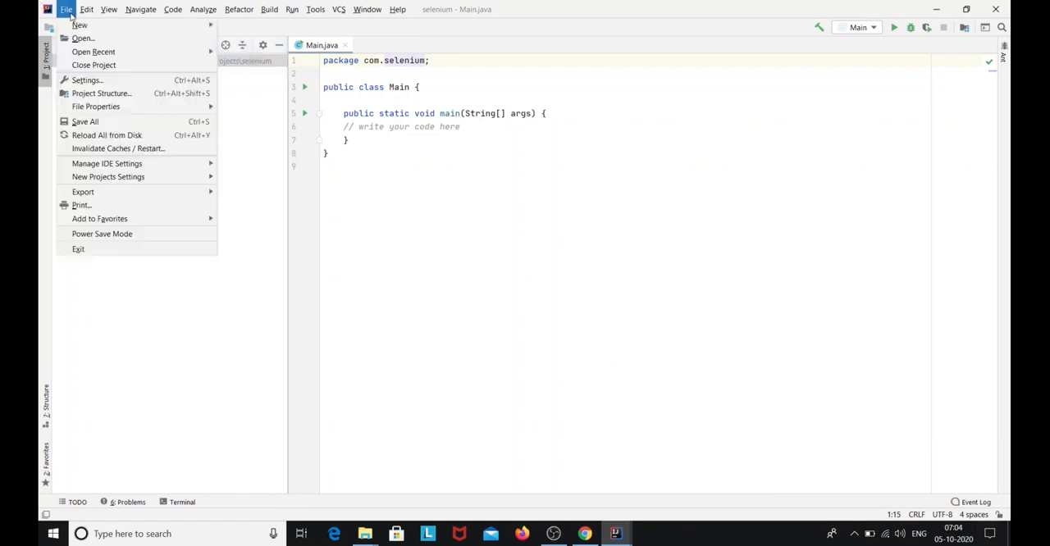
left_click(101, 93)
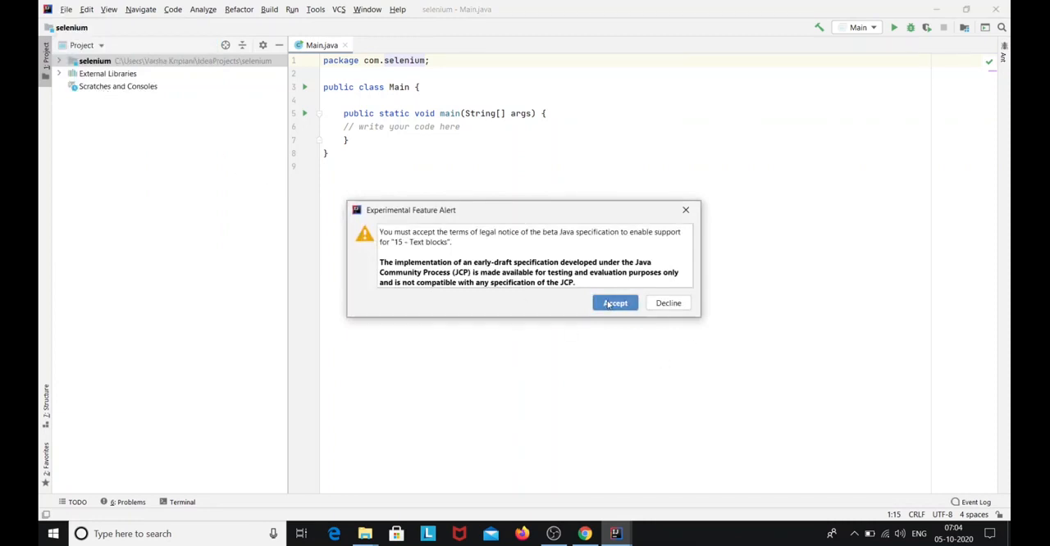
left_click(613, 304)
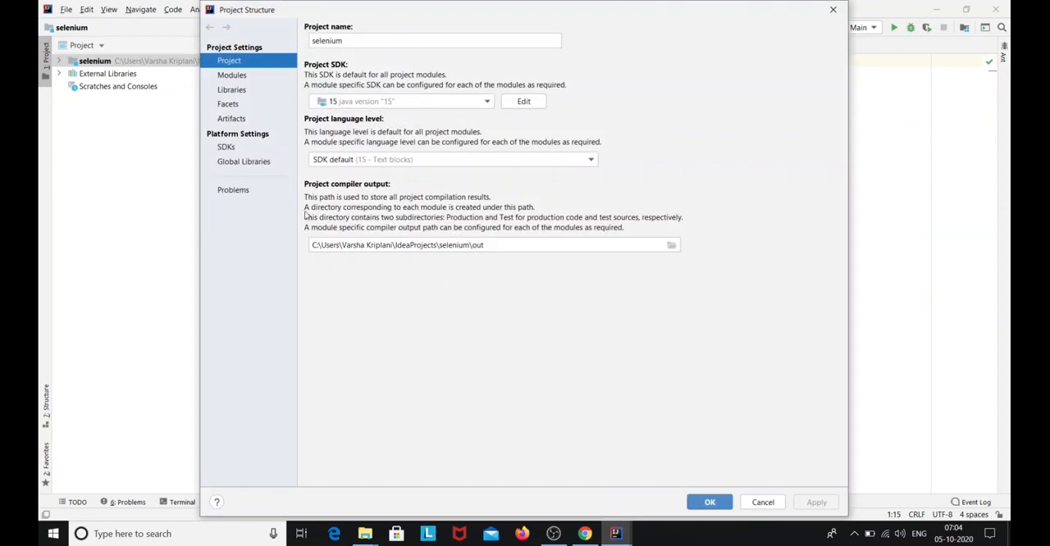
left_click(232, 75)
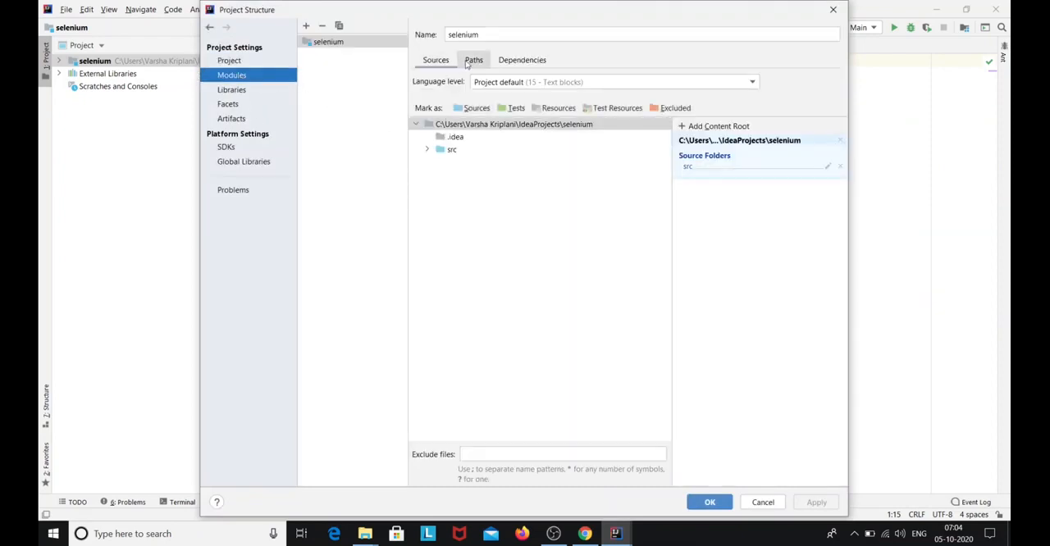
left_click(524, 61)
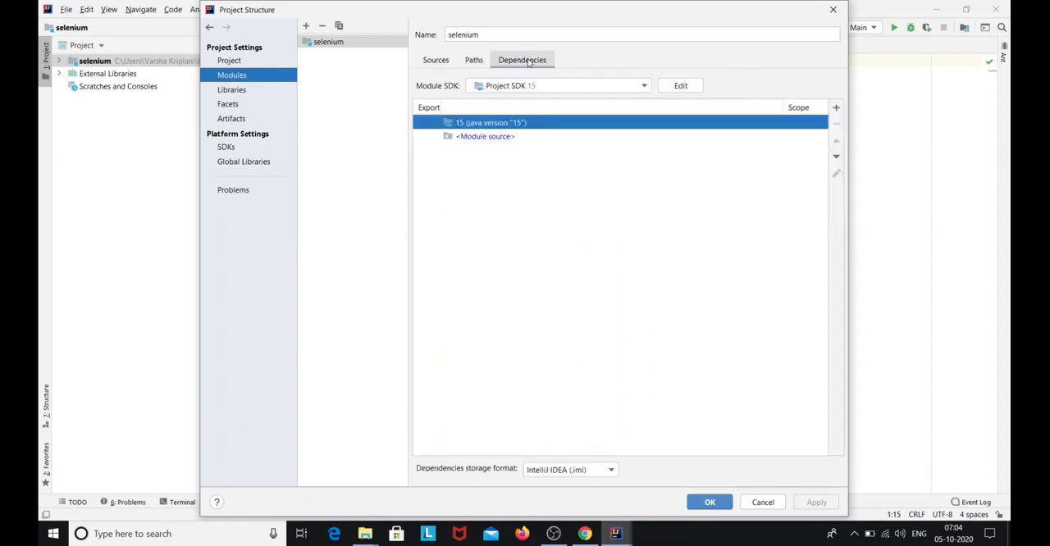
Add all the jar files from D:\selenium jars and drivers\jars as dependencies of the selenium module and apply the changes
left_click(836, 109)
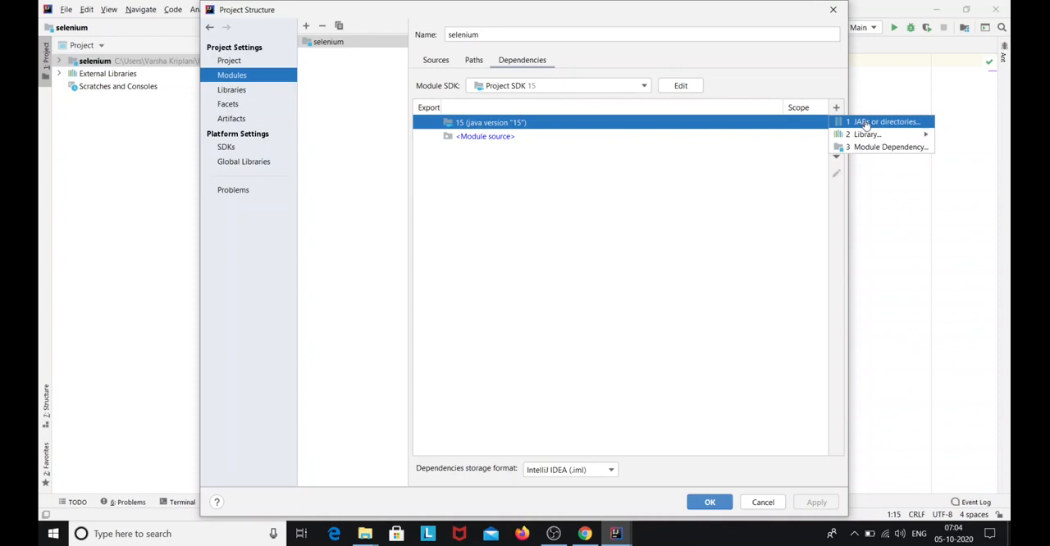
left_click(865, 123)
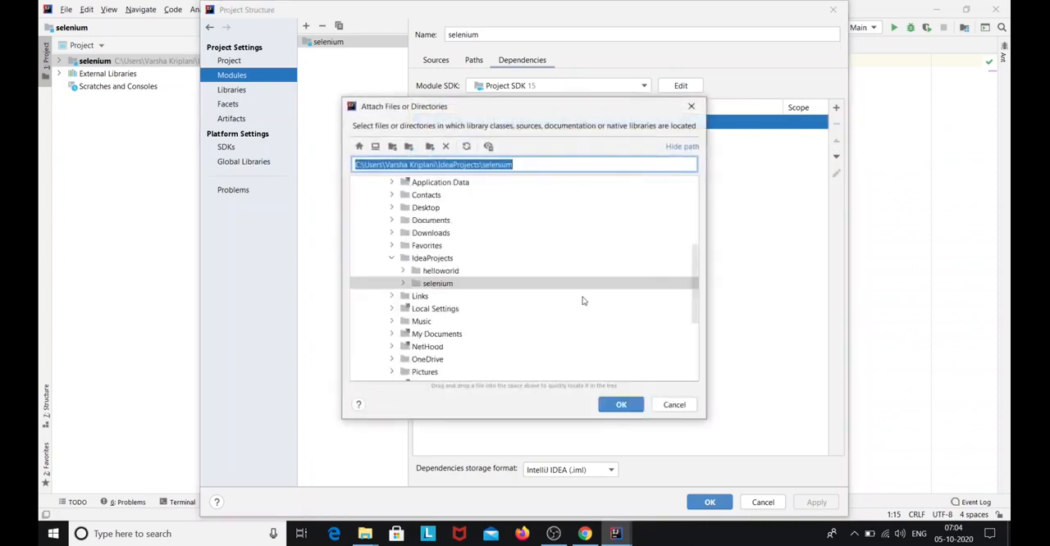
left_click_drag(693, 277, 693, 344)
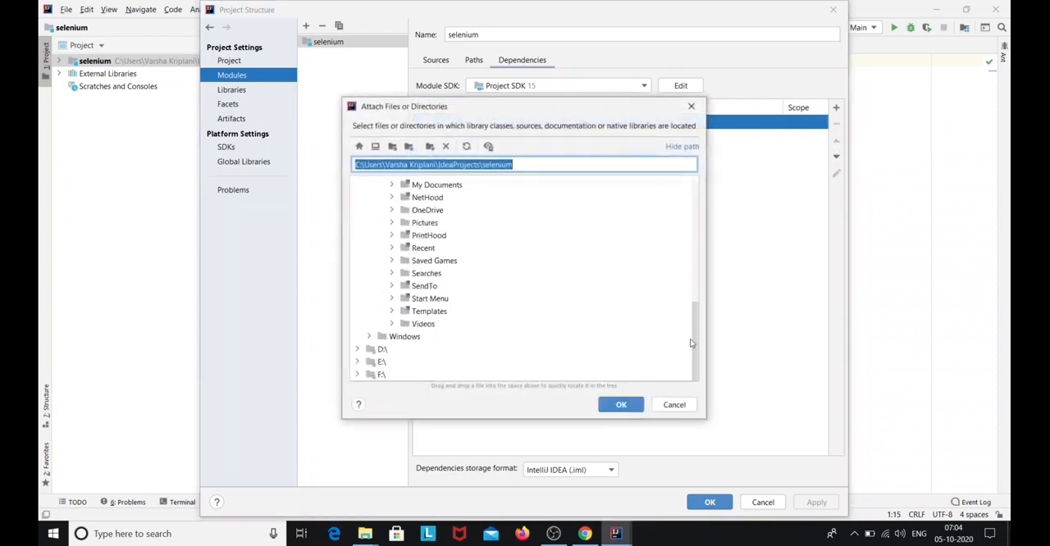
left_click(380, 351)
left_click(357, 350)
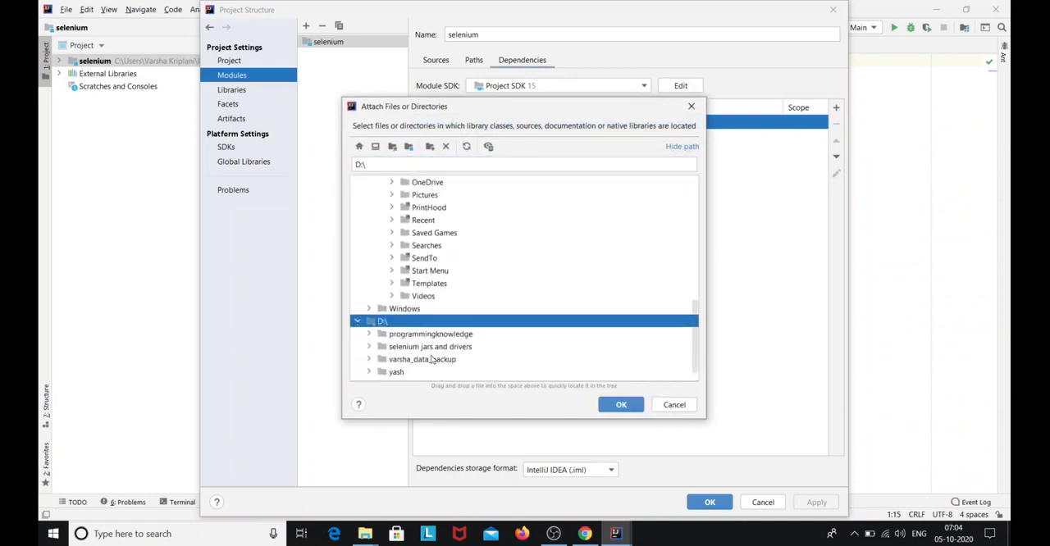
left_click(369, 348)
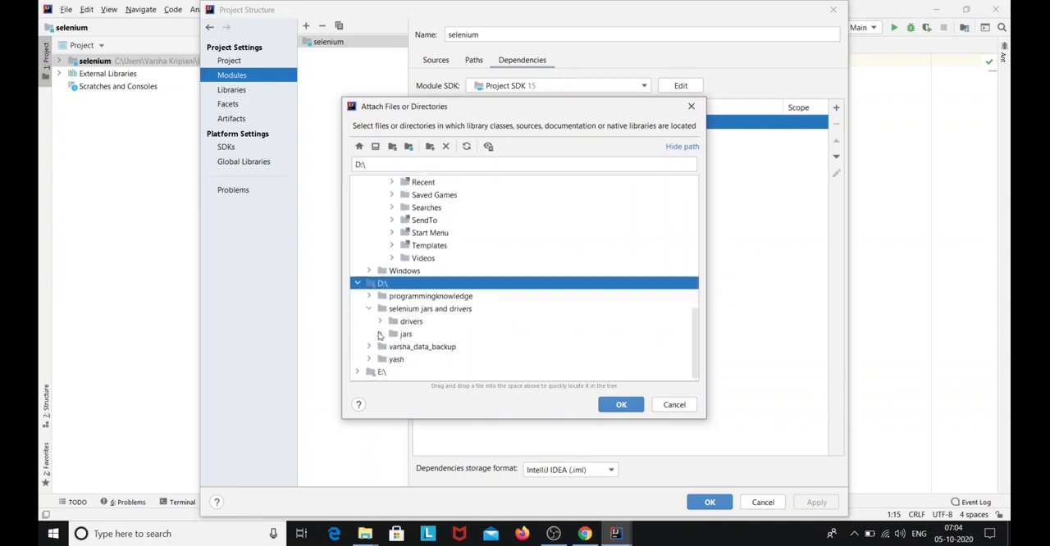
left_click(379, 335)
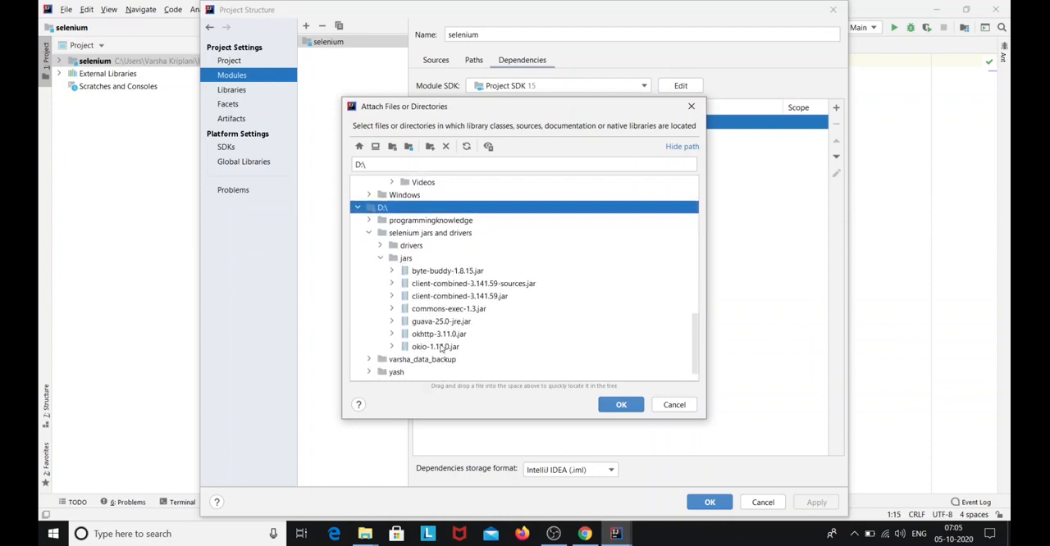
left_click_drag(441, 347, 461, 271)
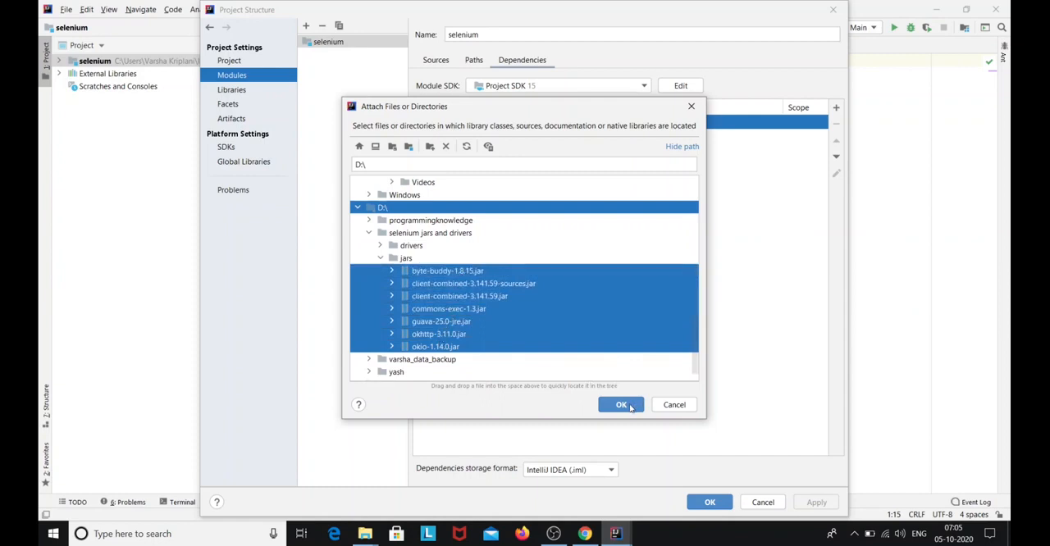
left_click(622, 406)
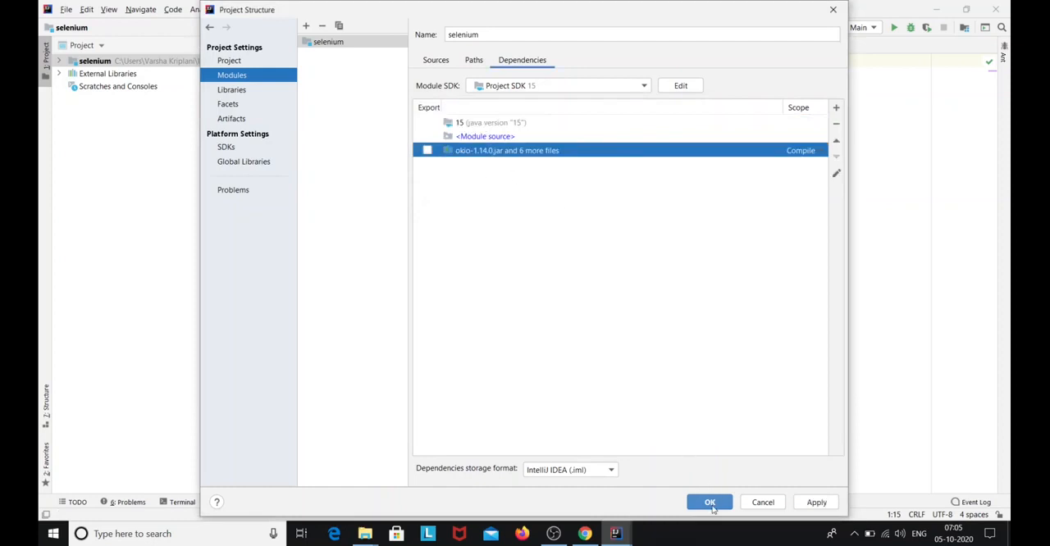
left_click(819, 502)
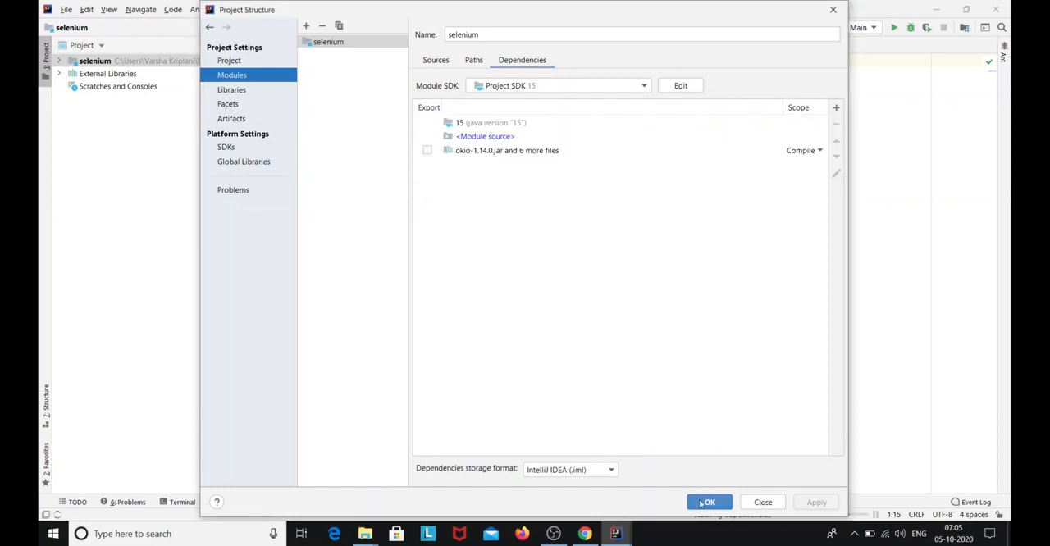
left_click(706, 502)
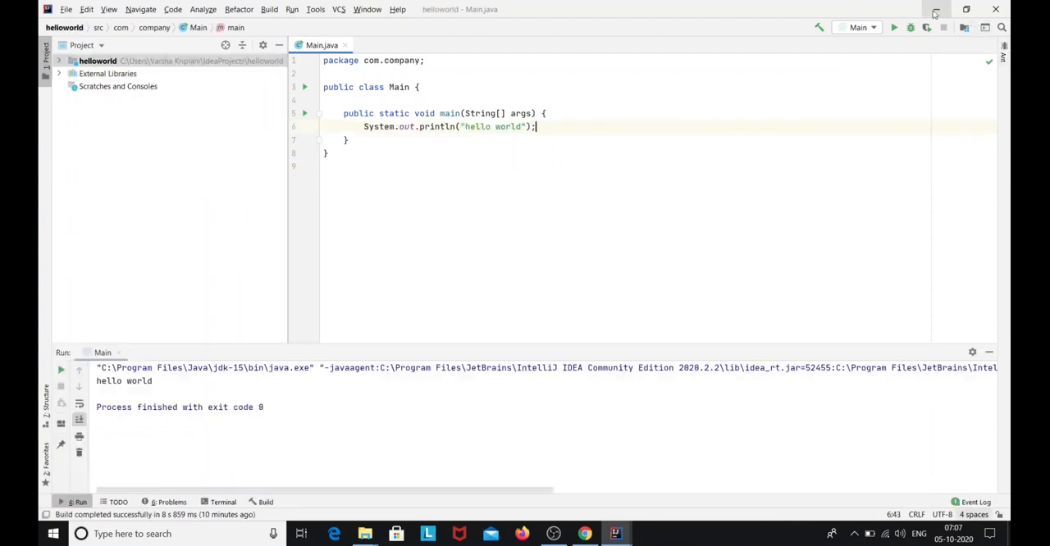
Switch to Chrome and expand the Browsers section under Platforms Supported by Selenium on the Selenium downloads page
left_click(996, 6)
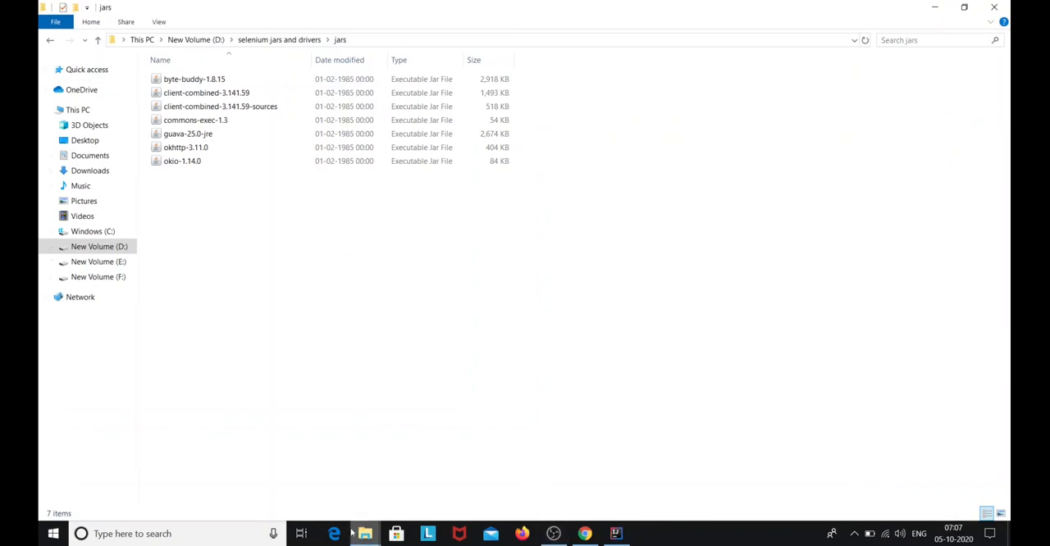
left_click(585, 534)
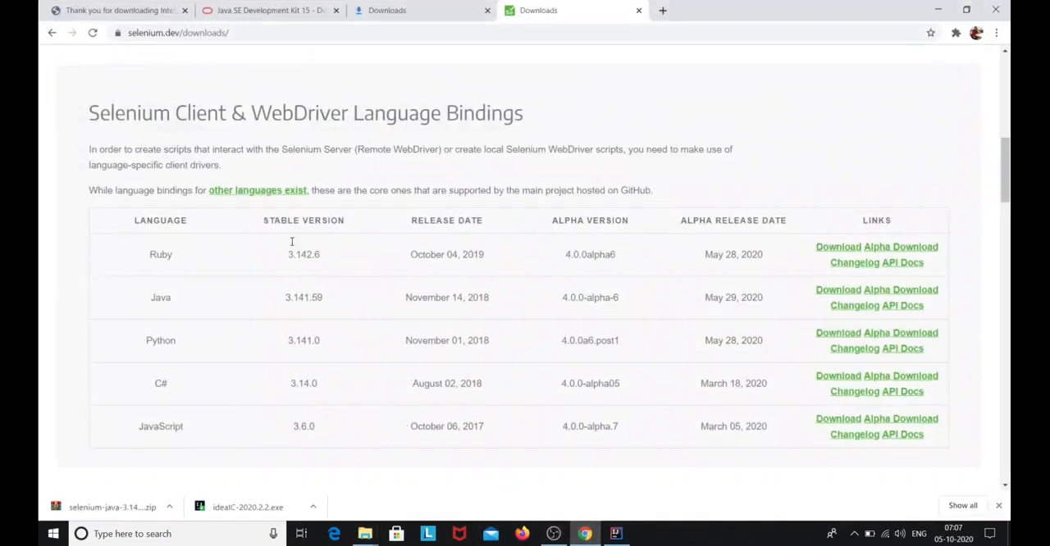
scroll(293, 202, "down", 9)
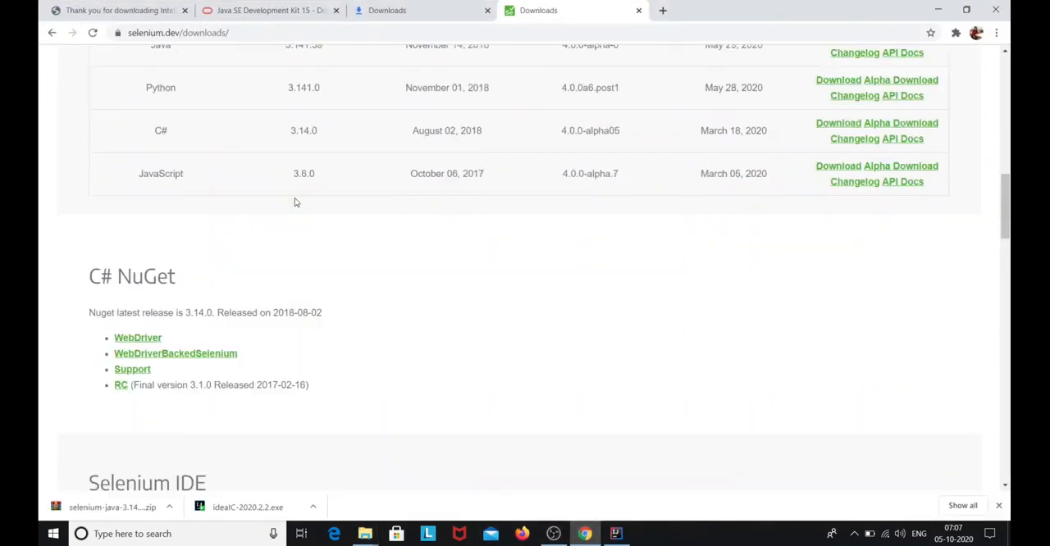
scroll(295, 221, "down", 9)
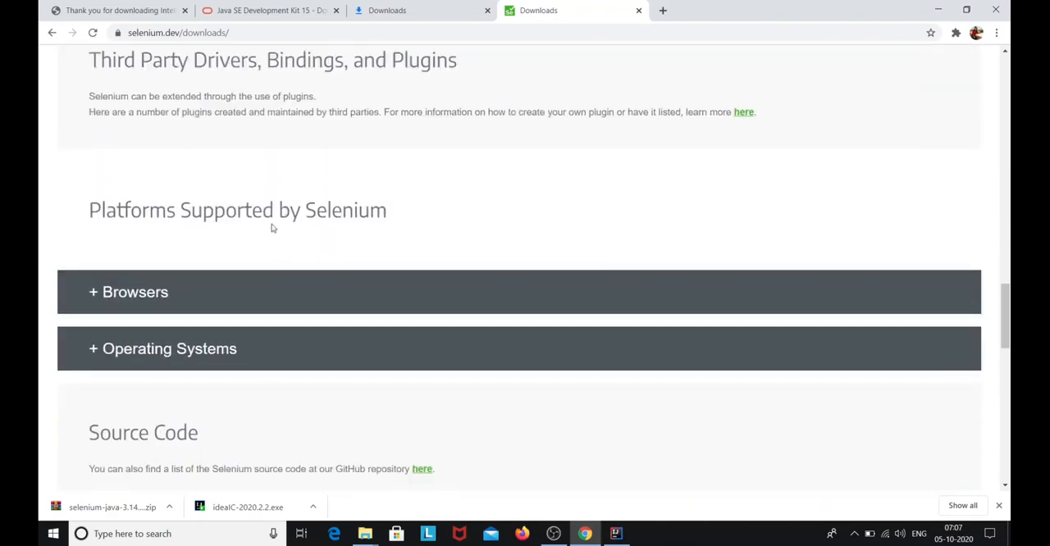
left_click(153, 294)
Look through the supported browsers and open the Chrome driver documentation in a new browser tab
scroll(150, 293, "down", 5)
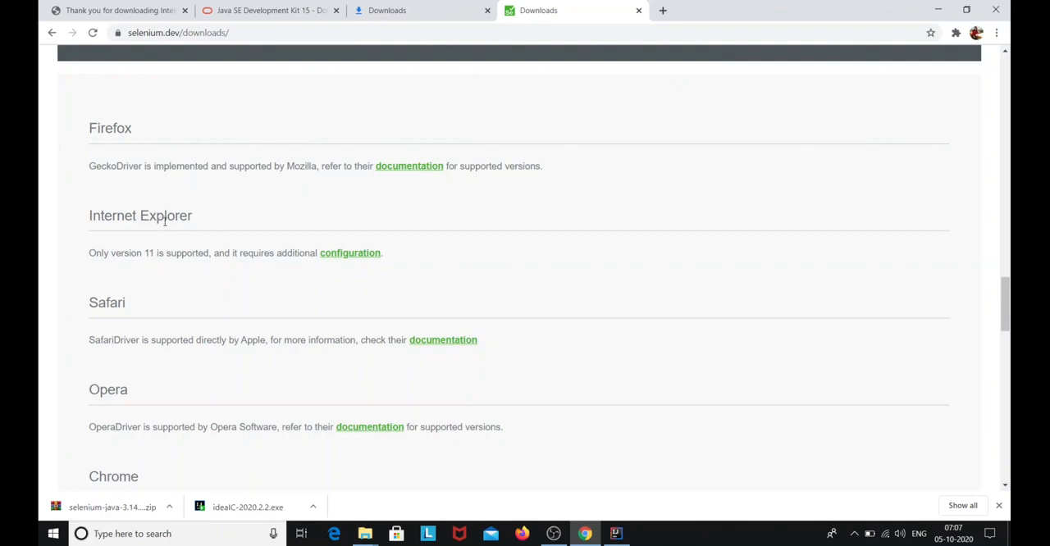
scroll(224, 246, "down", 2)
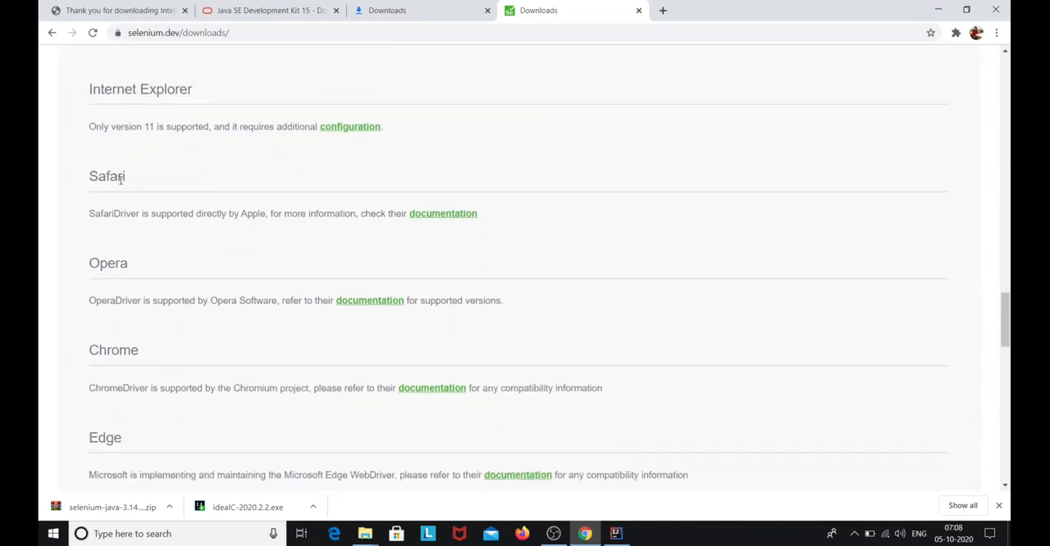
scroll(182, 321, "down", 1)
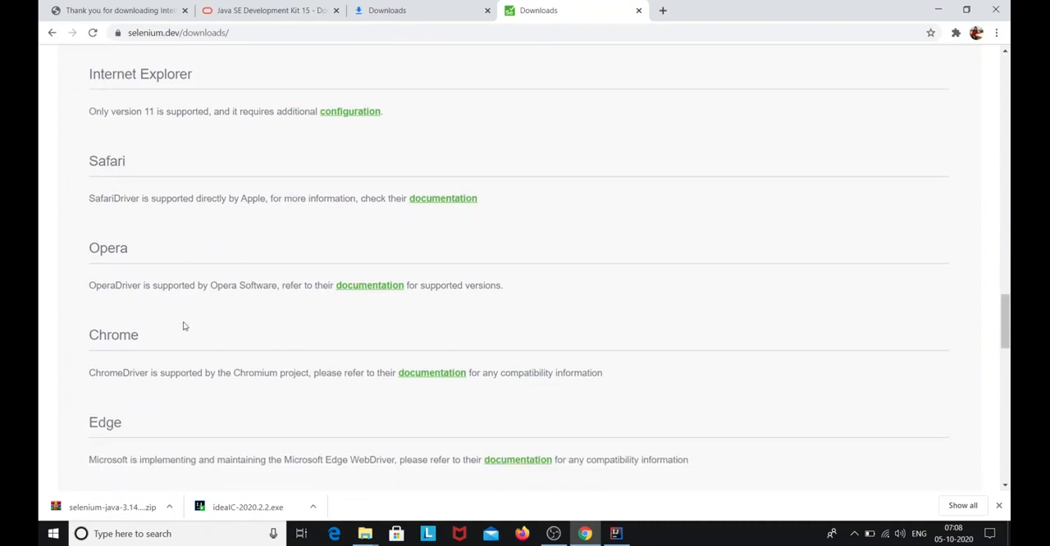
scroll(480, 306, "up", 1)
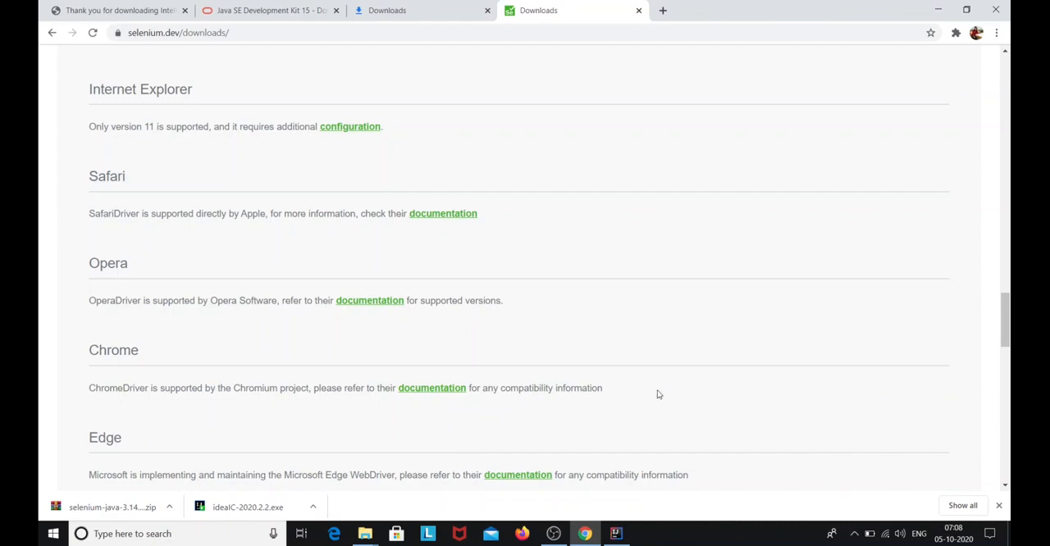
scroll(667, 391, "up", 1)
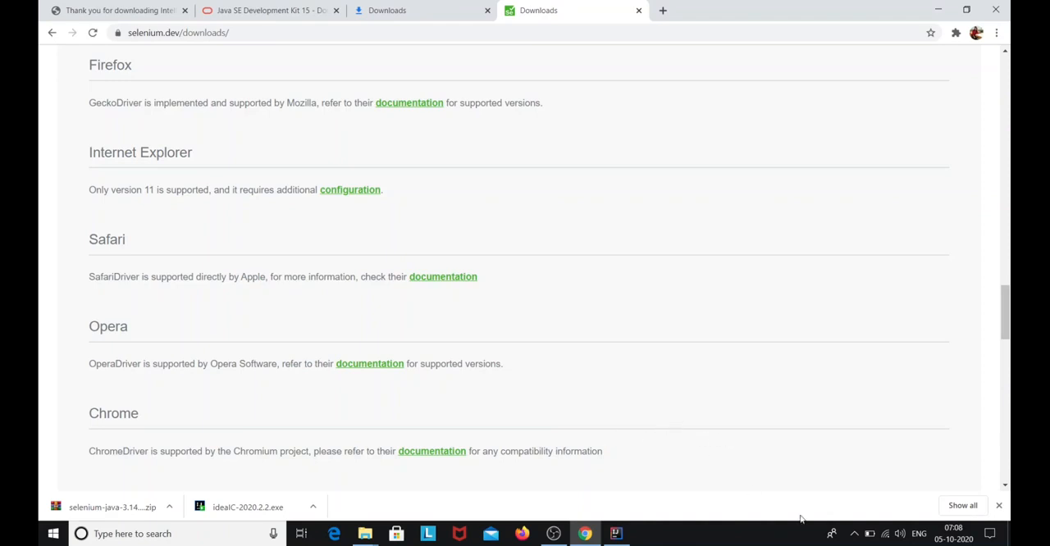
right_click(426, 454)
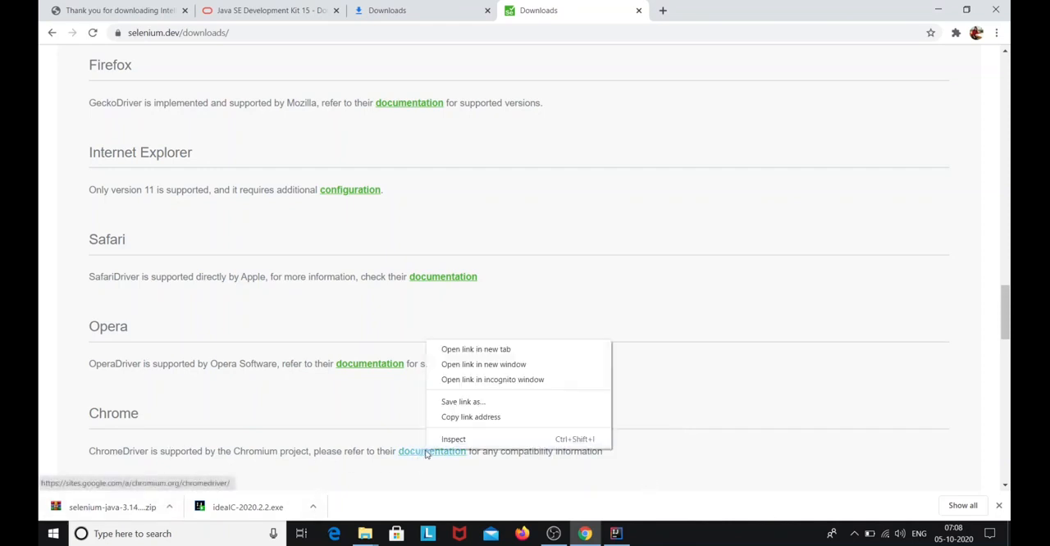
left_click(520, 349)
left_click(714, 7)
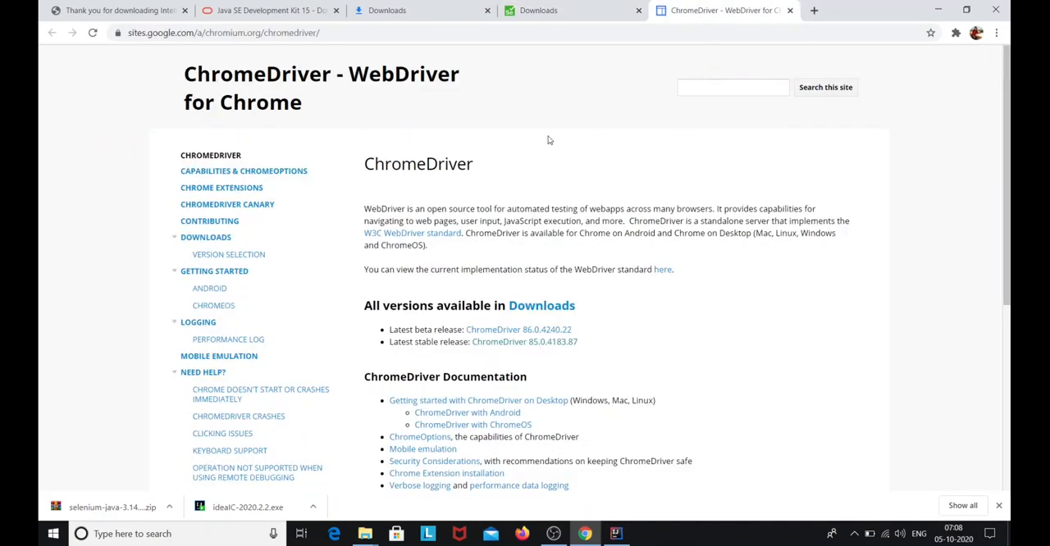
Check the available ChromeDriver releases and look up the installed Chrome version in the browser's About Chrome settings
scroll(511, 192, "down", 2)
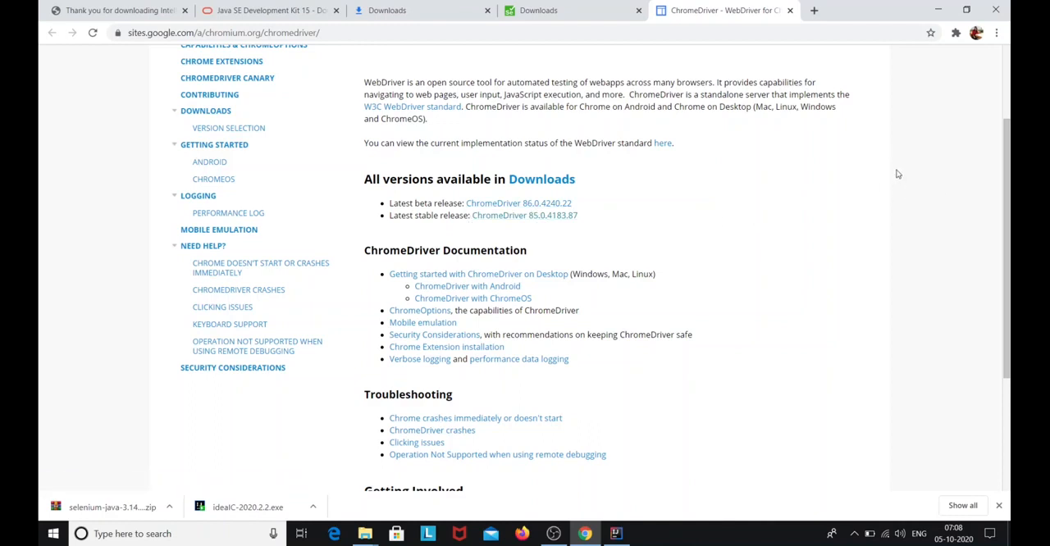
left_click(995, 33)
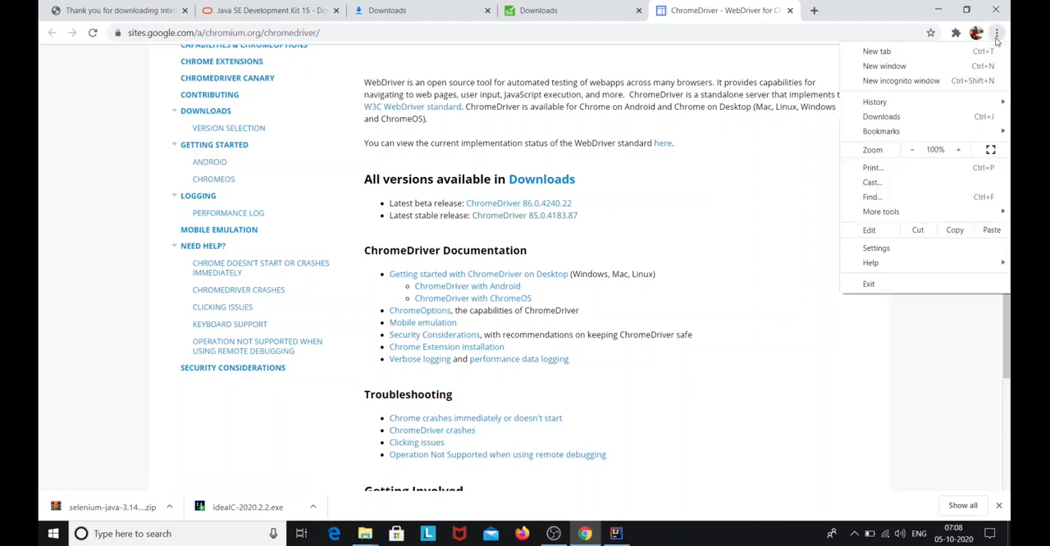
left_click(940, 247)
scroll(452, 269, "down", 9)
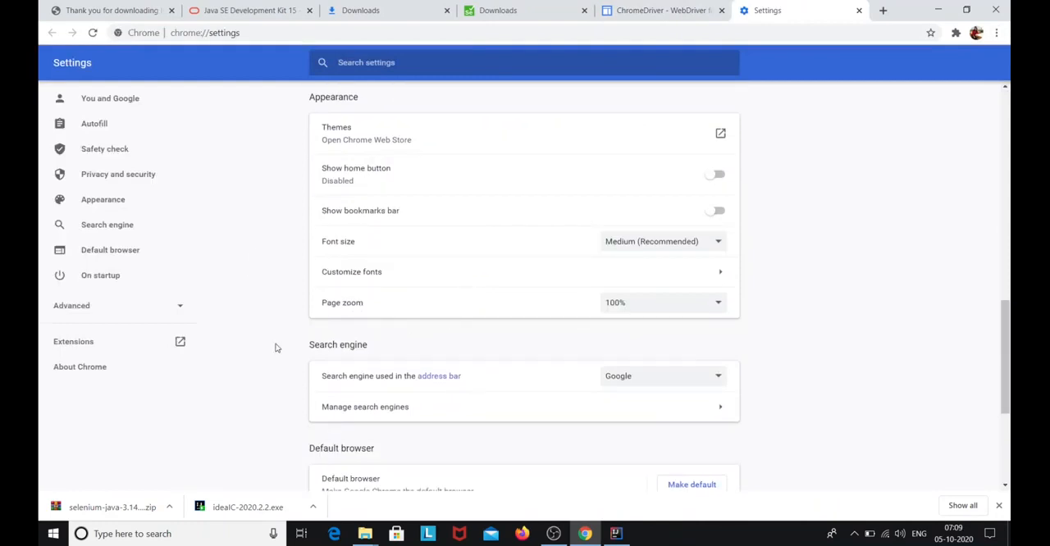
left_click(96, 367)
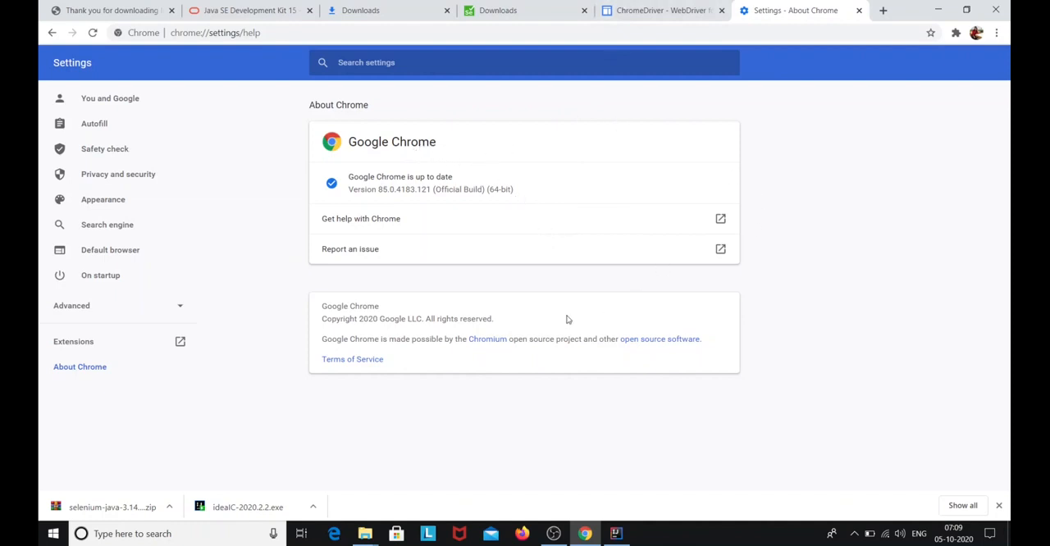
Download chromedriver_win32.zip from the ChromeDriver 85.0.4183.87 stable release
left_click(648, 10)
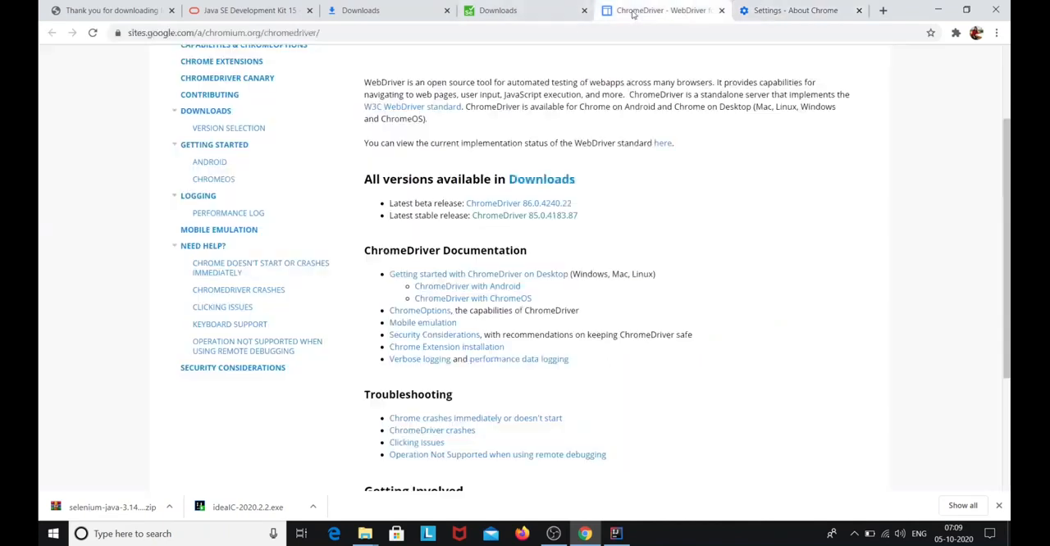
left_click(539, 216)
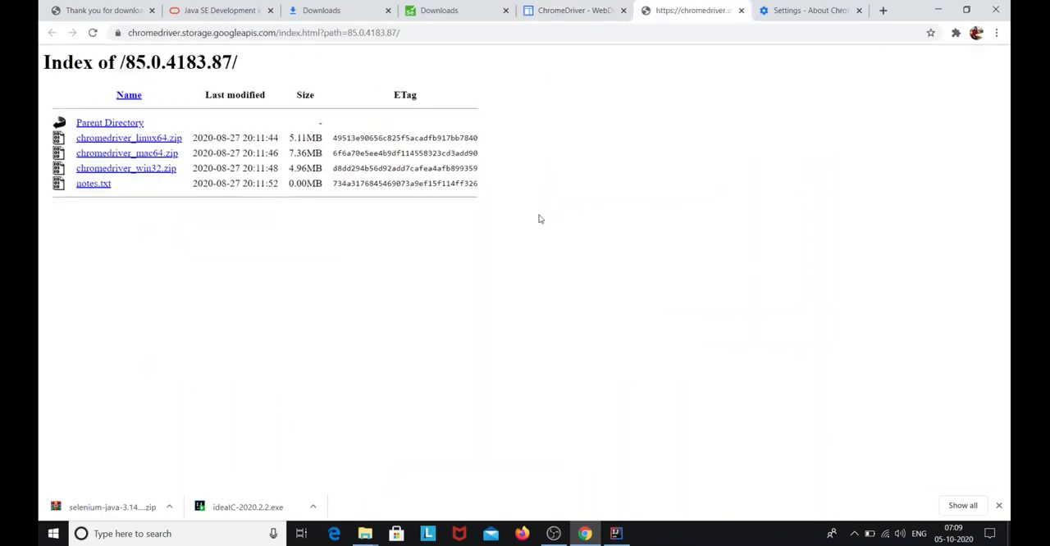
left_click(147, 170)
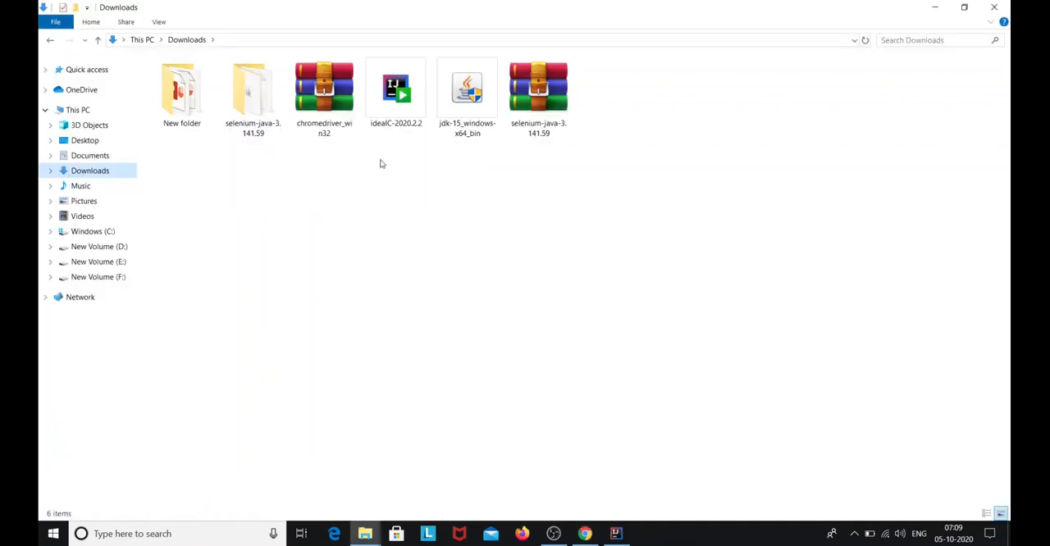
Extract the chromedriver_win32 archive into a chromedriver_win32 folder in Downloads
right_click(325, 82)
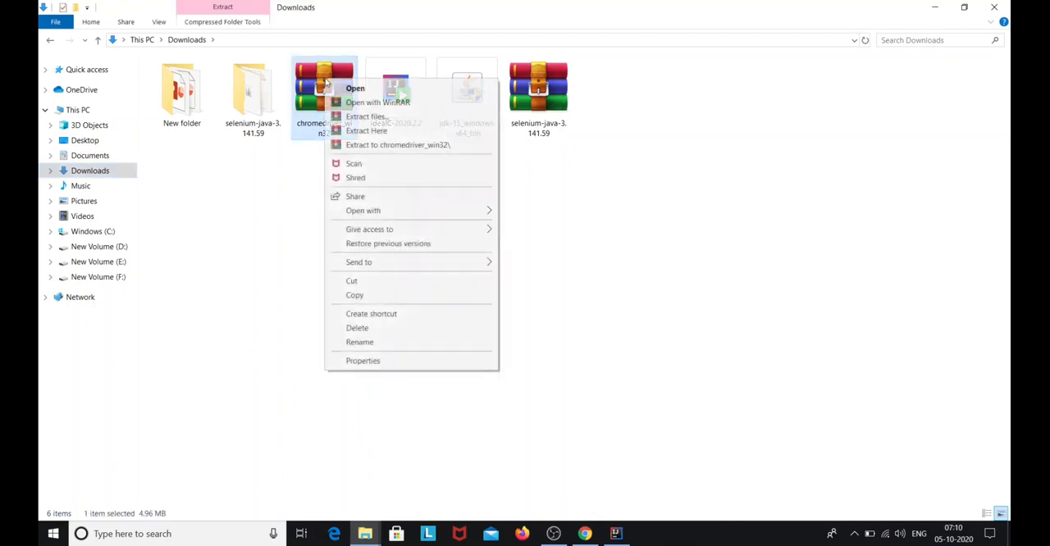
left_click(392, 117)
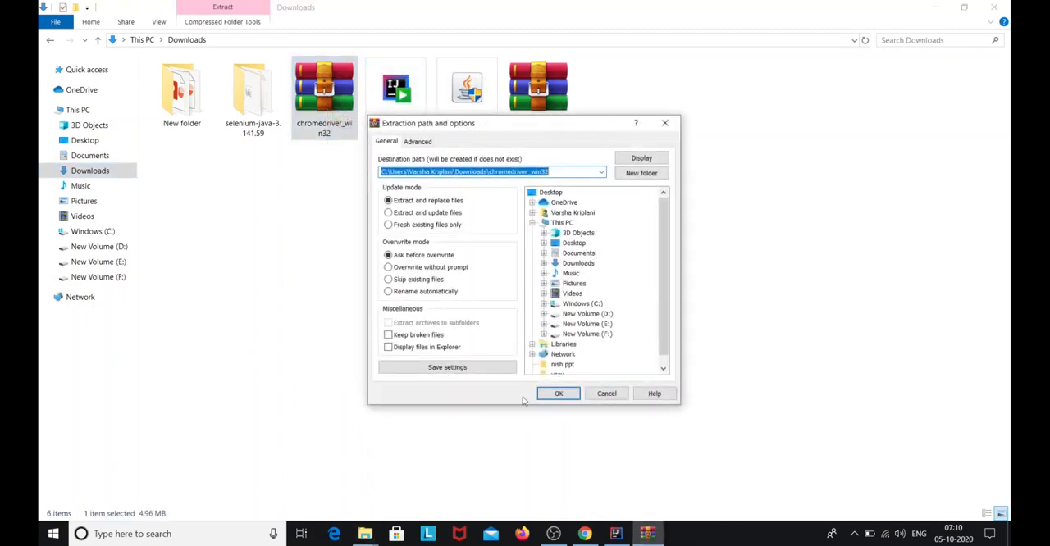
left_click(526, 398)
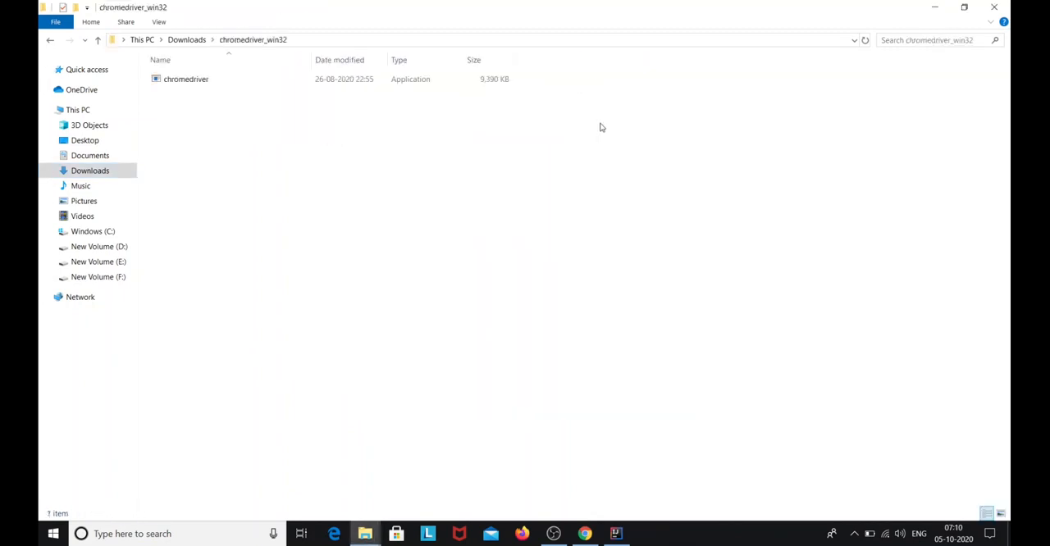
Copy the extracted chromedriver application into the selenium jars and drivers\drivers\chromedriver folder on drive D
right_click(301, 82)
mouse_move(334, 118)
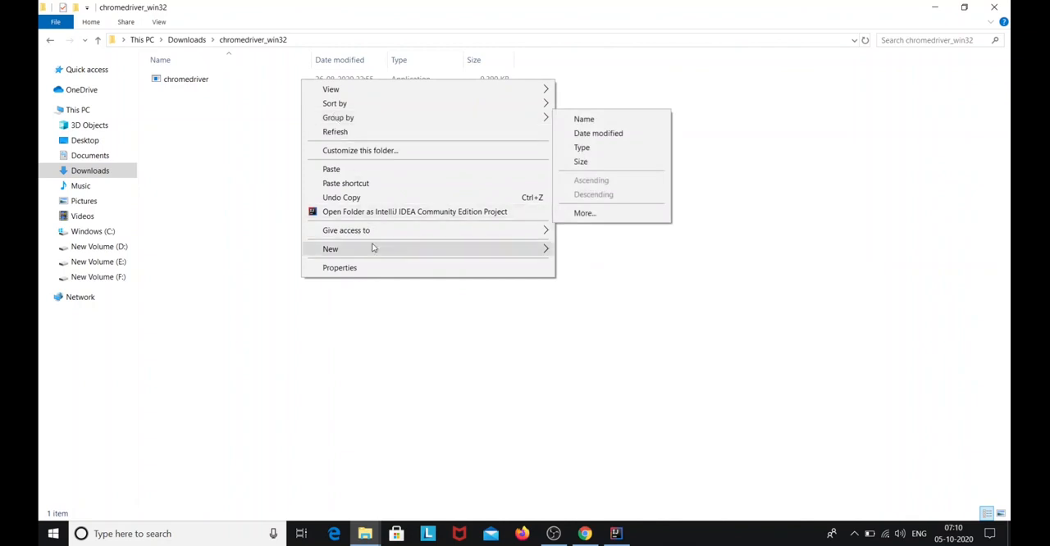
left_click(194, 89)
right_click(196, 90)
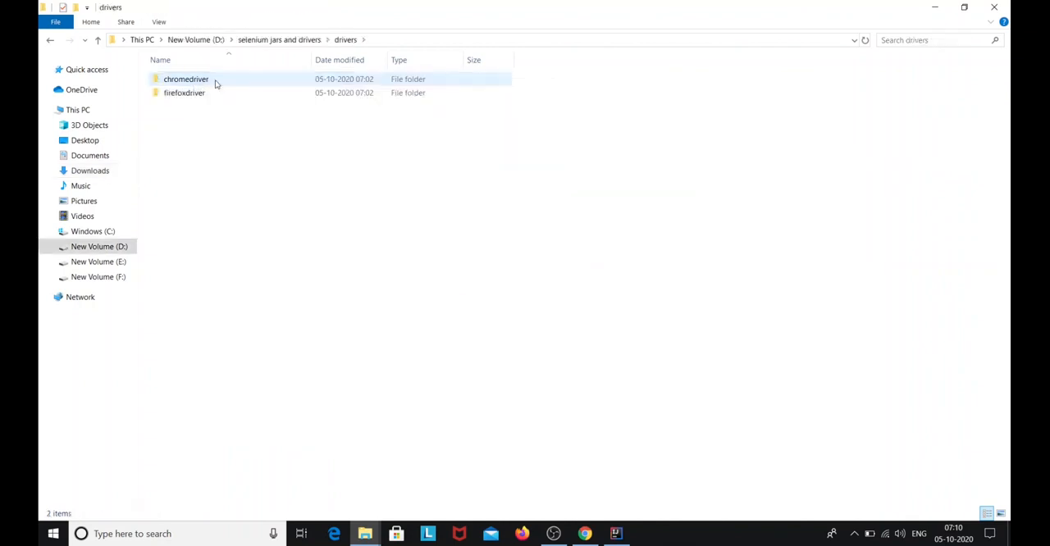
double_click(216, 82)
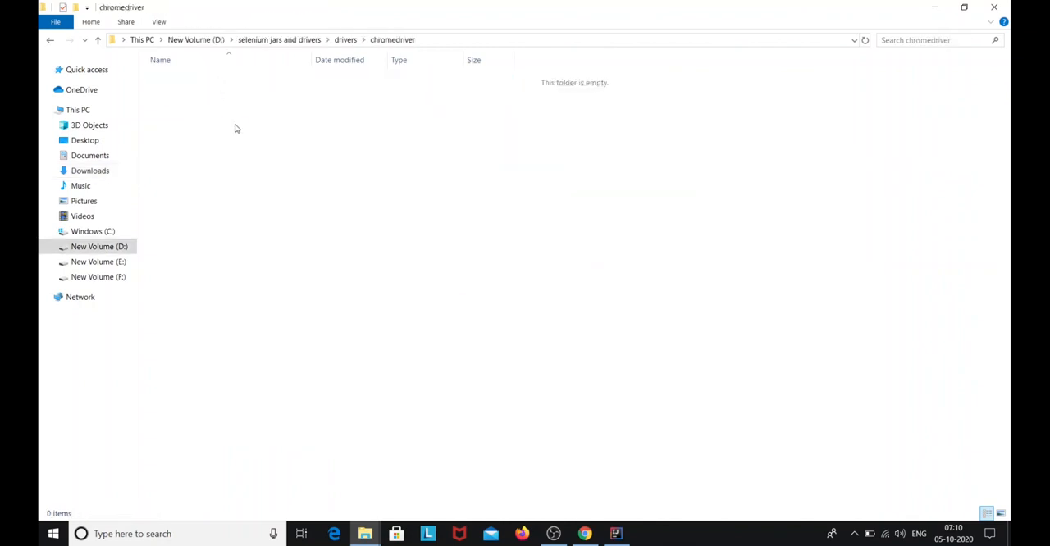
key("ctrl+v")
Switch to Chrome, open the Firefox driver documentation from the Selenium downloads page in a new browser tab, and review geckodriver's supported platforms
left_click(584, 533)
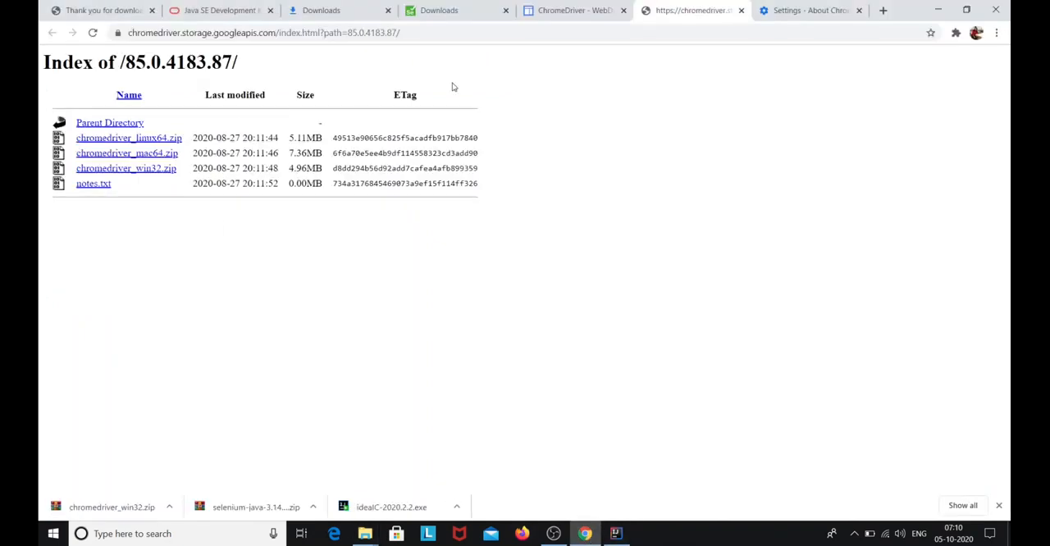
left_click(441, 11)
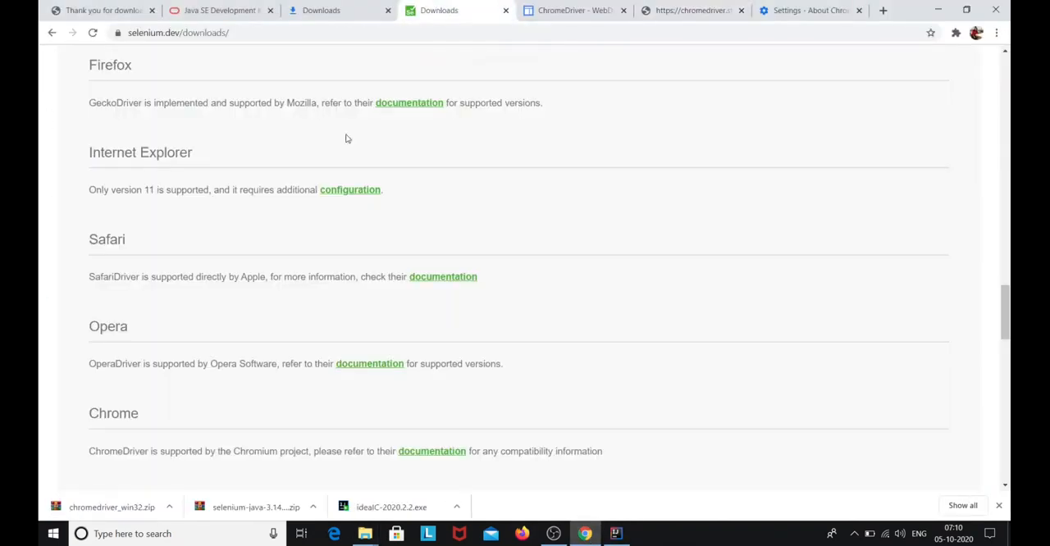
scroll(162, 292, "up", 1)
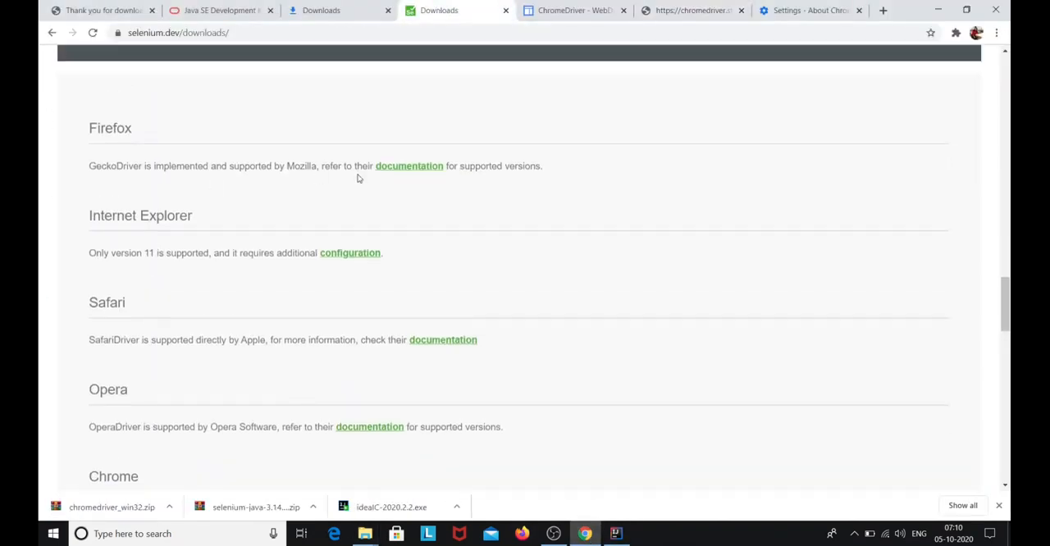
right_click(411, 167)
left_click(435, 174)
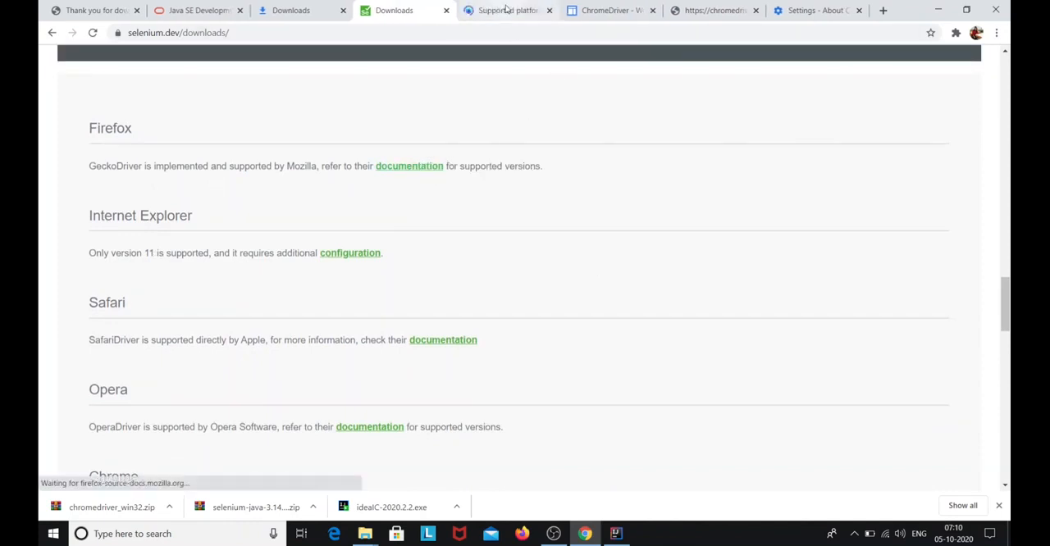
left_click(505, 10)
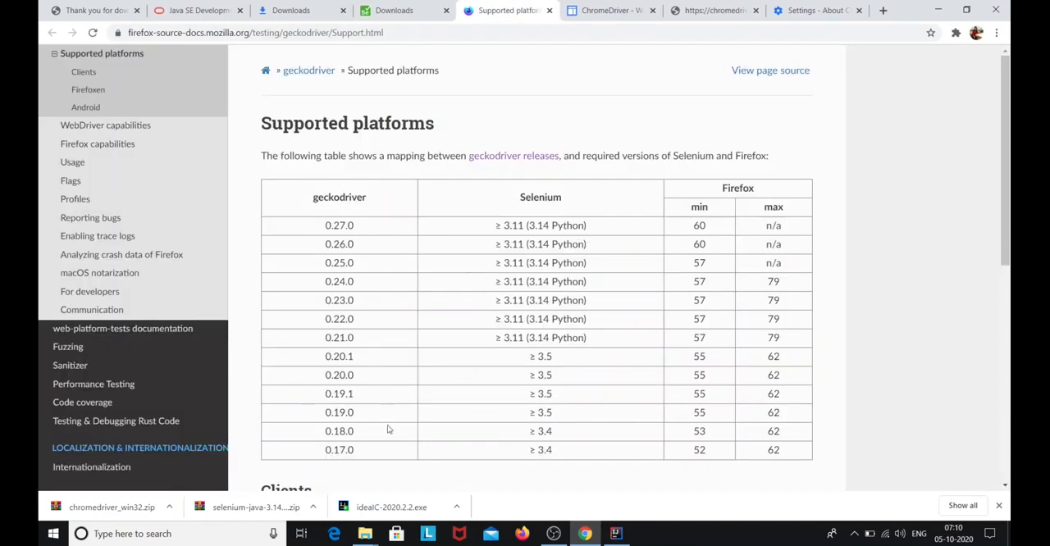
scroll(386, 446, "down", 1)
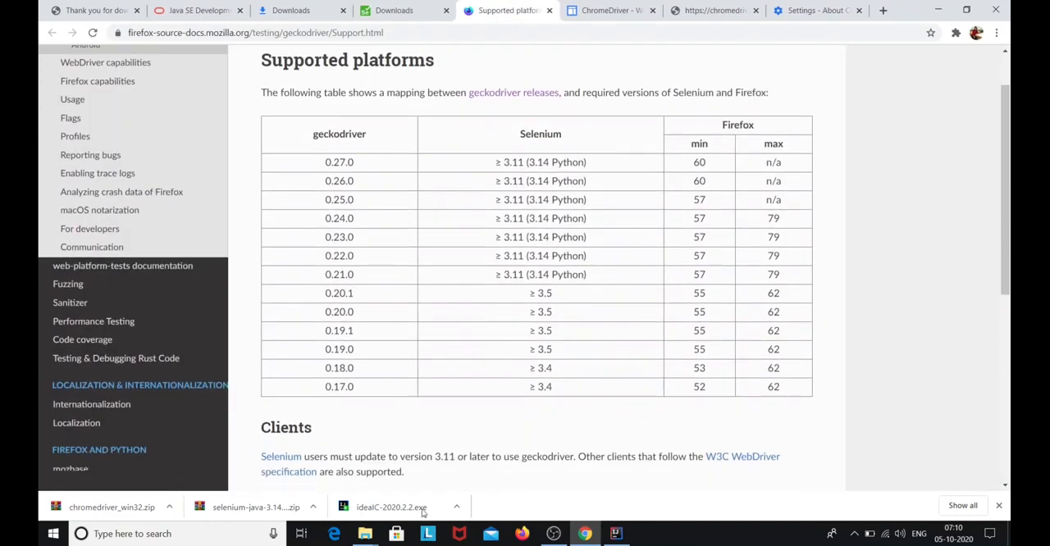
Launch Firefox, dismiss the default browser prompt, and look up the installed version in its General options
left_click(522, 534)
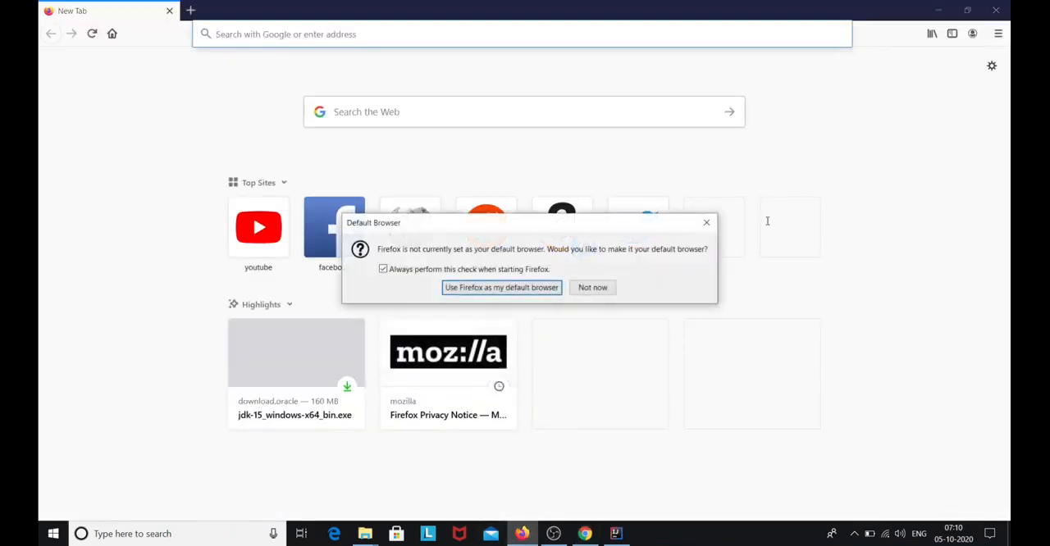
left_click(706, 222)
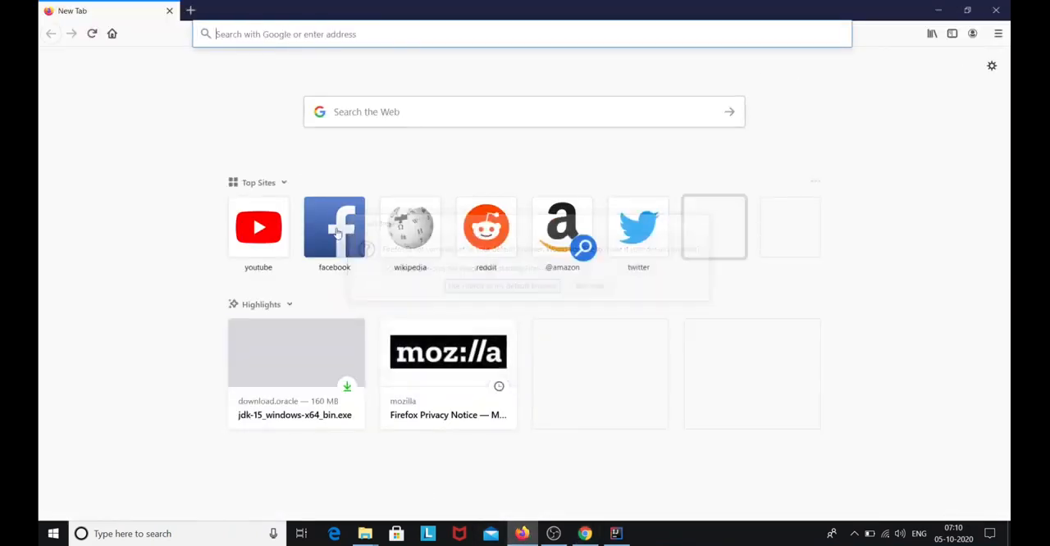
left_click(991, 66)
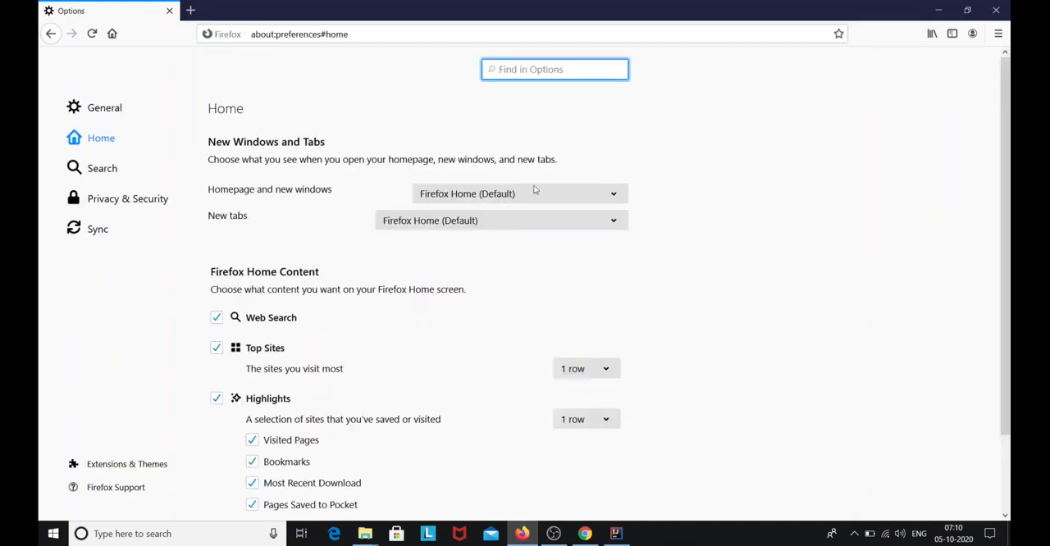
left_click(143, 112)
scroll(436, 281, "down", 5)
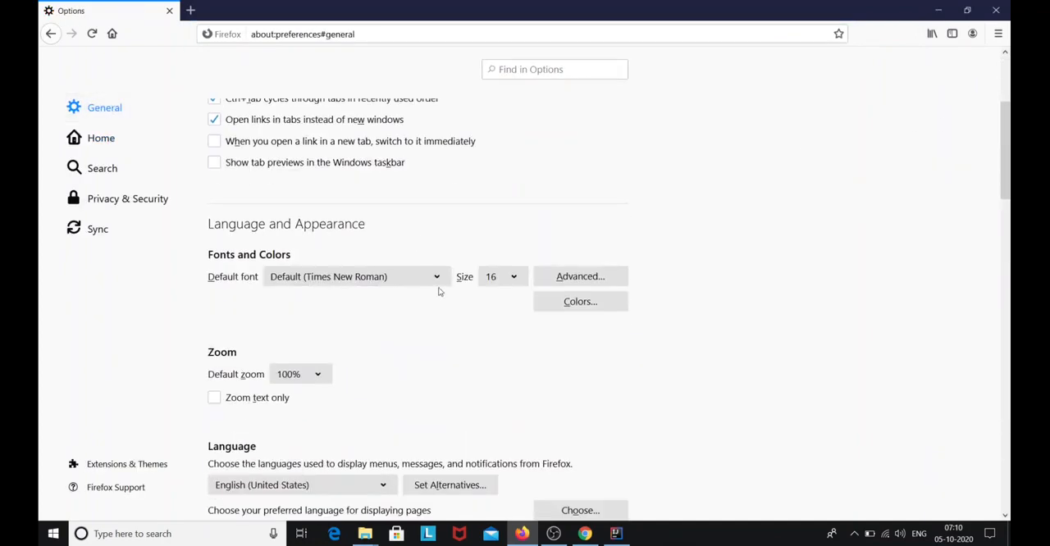
scroll(443, 310, "down", 10)
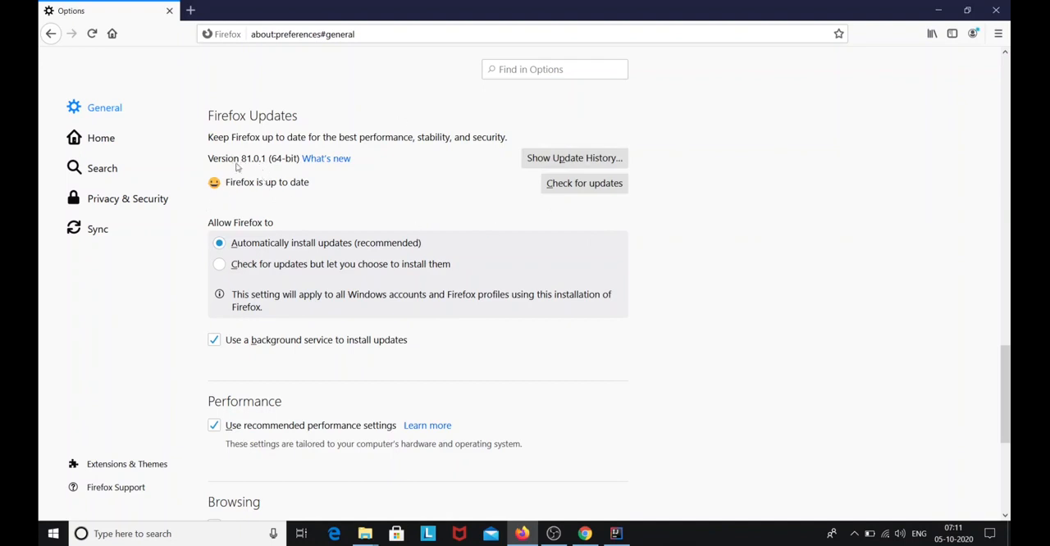
Return to Chrome and download geckodriver-v0.27.0-win64.zip from the geckodriver releases page
left_click(937, 10)
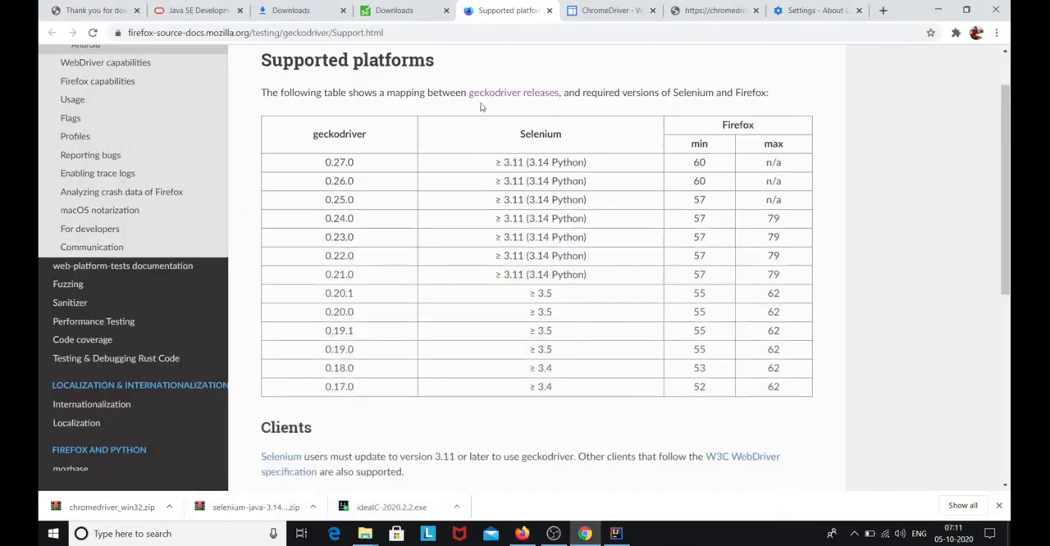
left_click(524, 96)
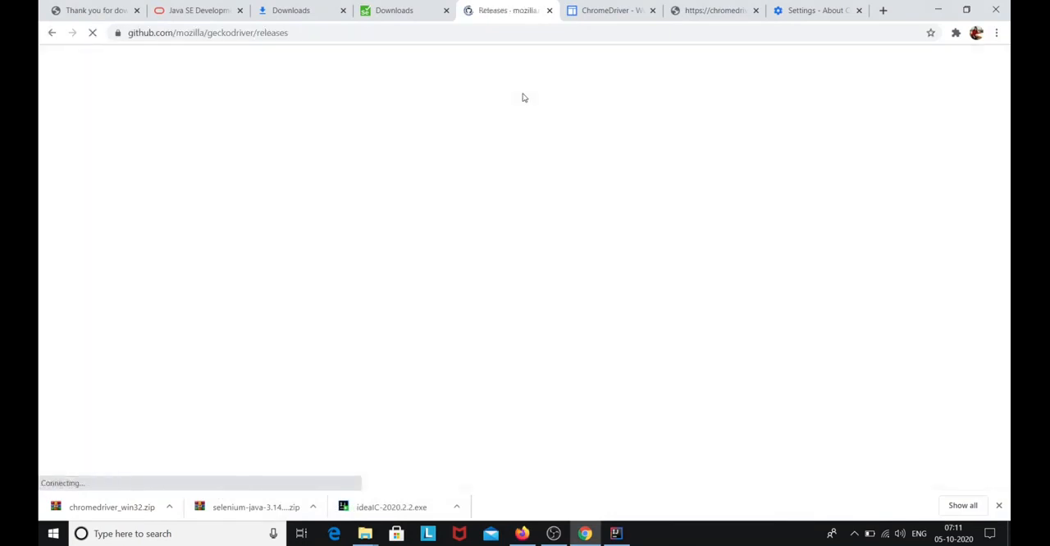
scroll(501, 285, "down", 15)
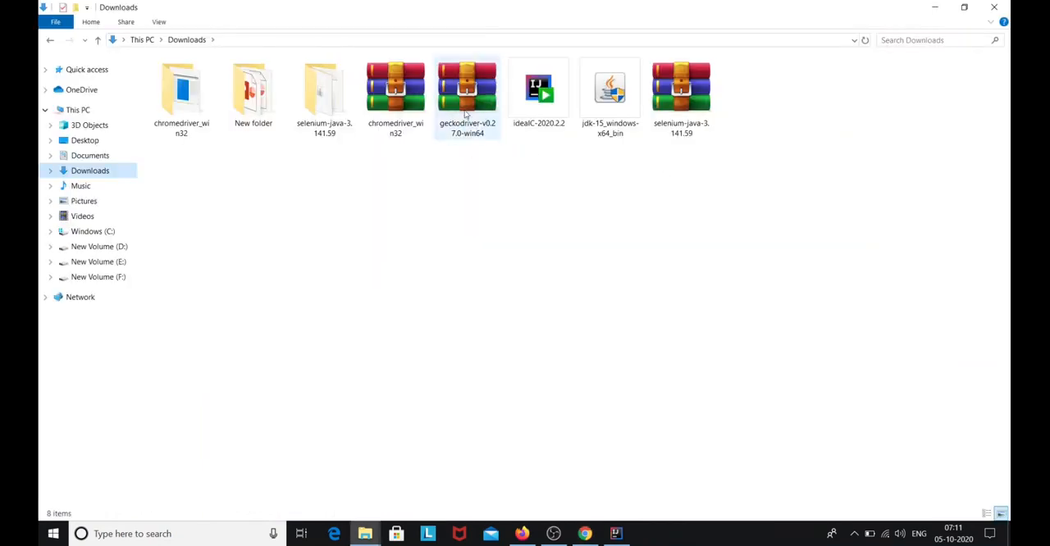
Extract the geckodriver-v0.27.0-win64 archive into its own folder in Downloads
right_click(465, 113)
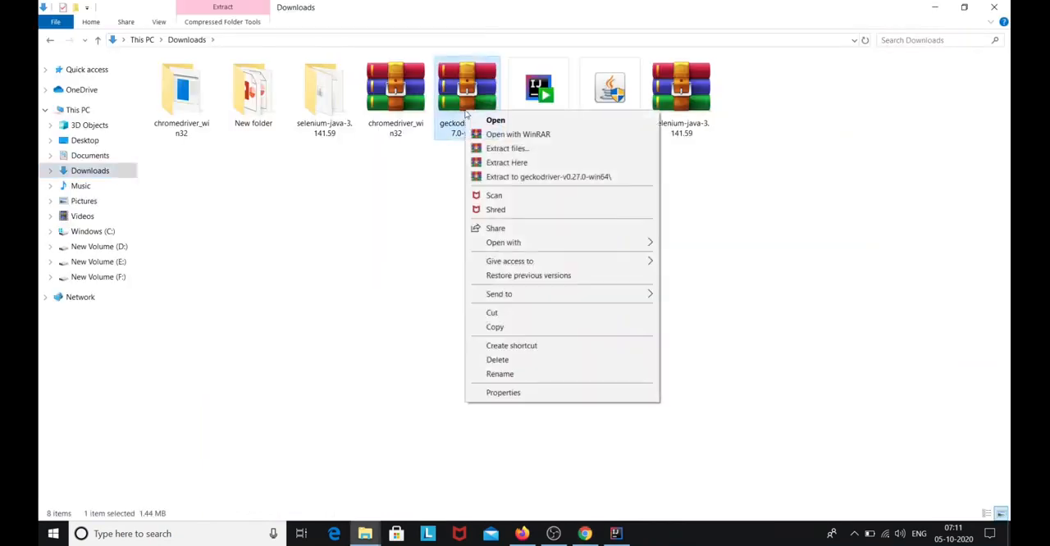
left_click(502, 149)
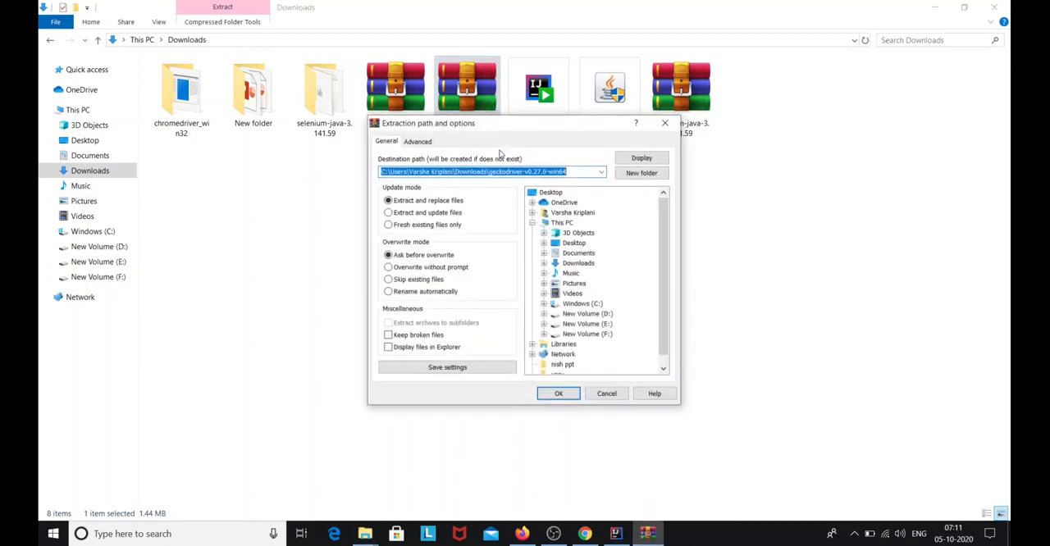
left_click(564, 394)
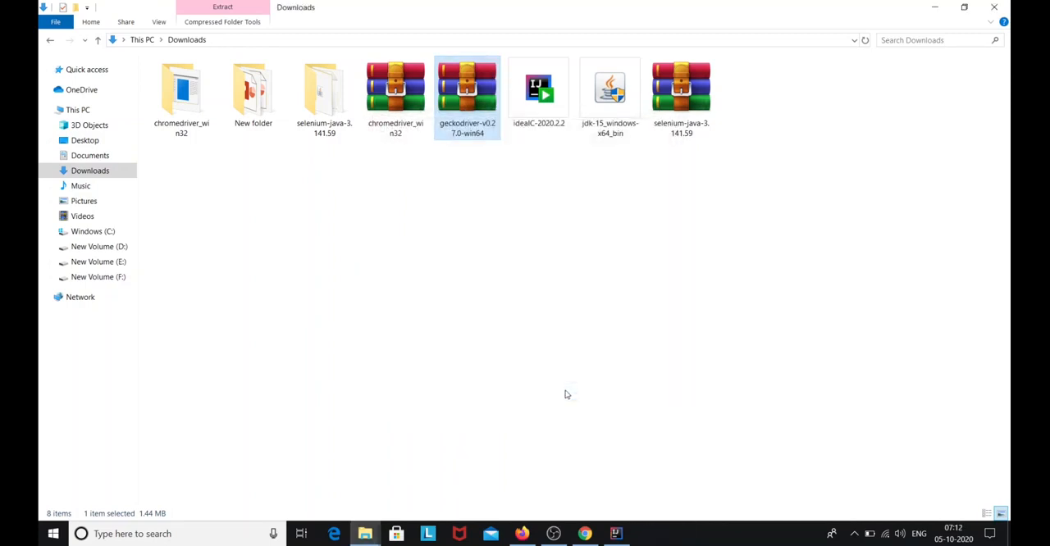
Copy the extracted geckodriver application into the selenium jars and drivers\drivers\firefoxdriver folder on drive D
double_click(750, 119)
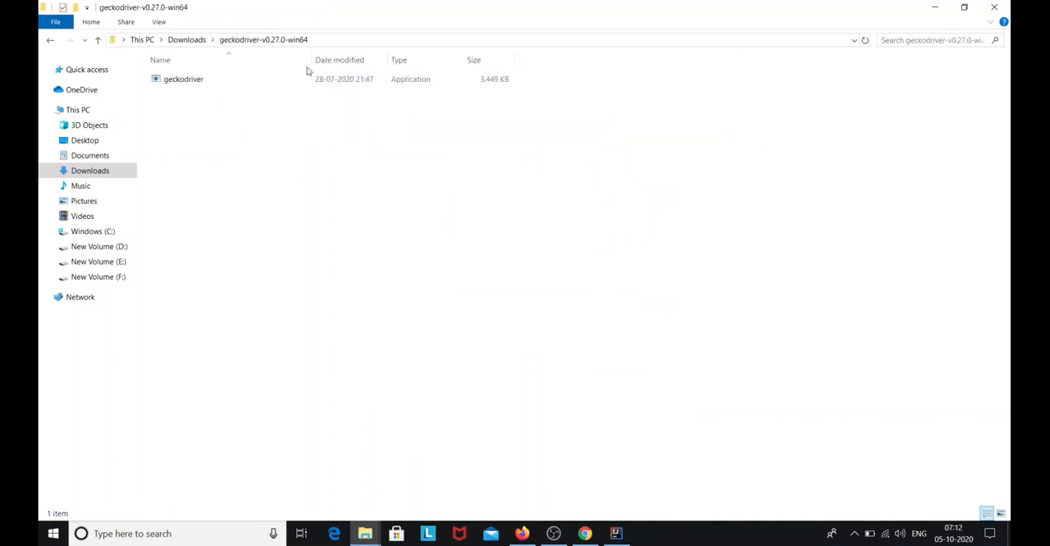
left_click(313, 82)
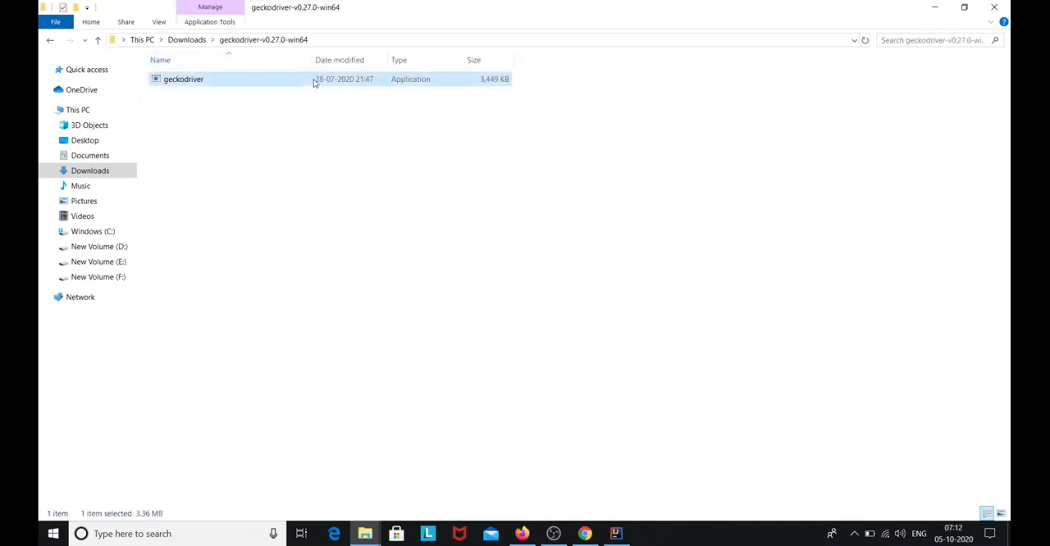
right_click(312, 82)
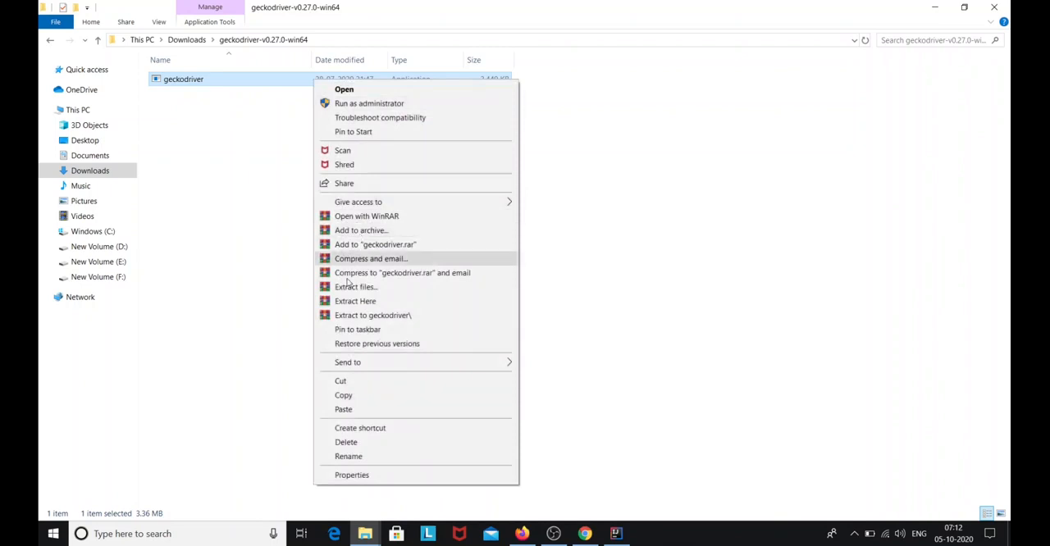
left_click(342, 396)
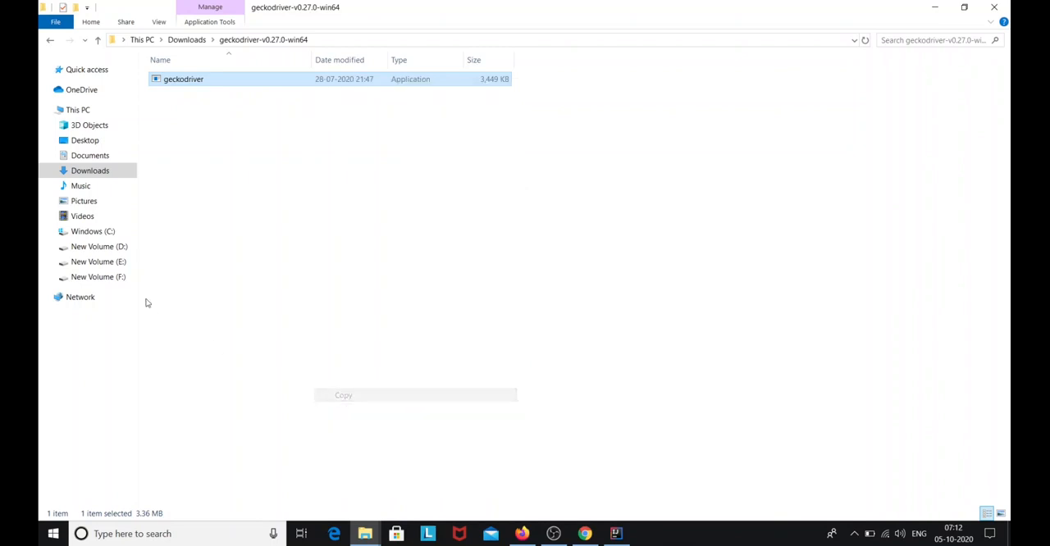
left_click(128, 249)
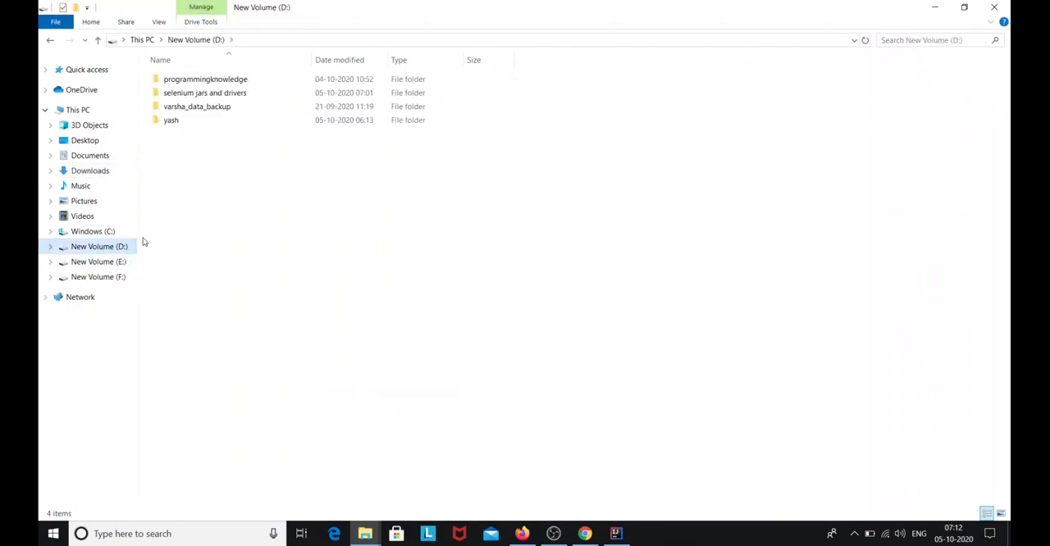
double_click(198, 94)
double_click(202, 79)
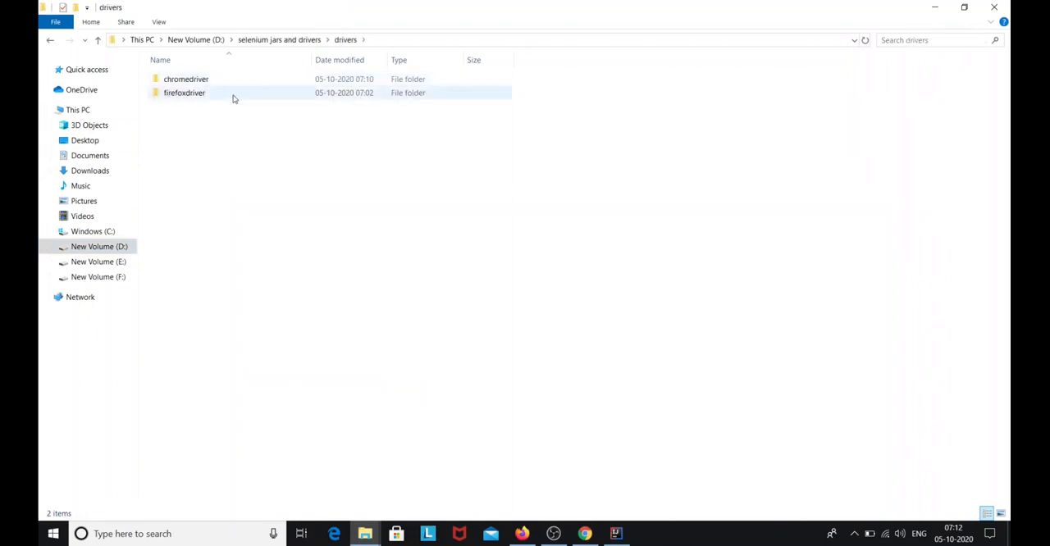
double_click(233, 96)
key("ctrl+v")
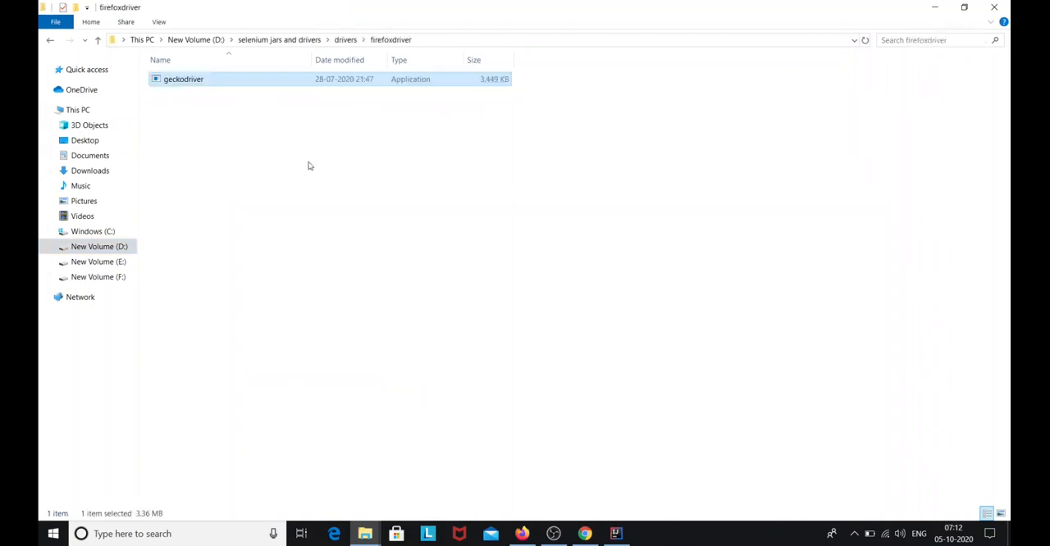
left_click(308, 166)
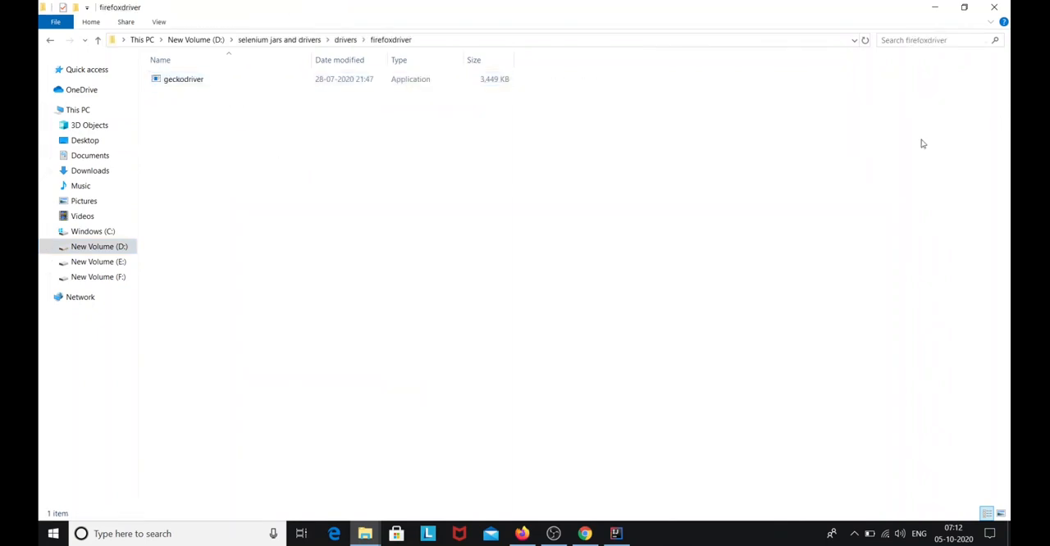